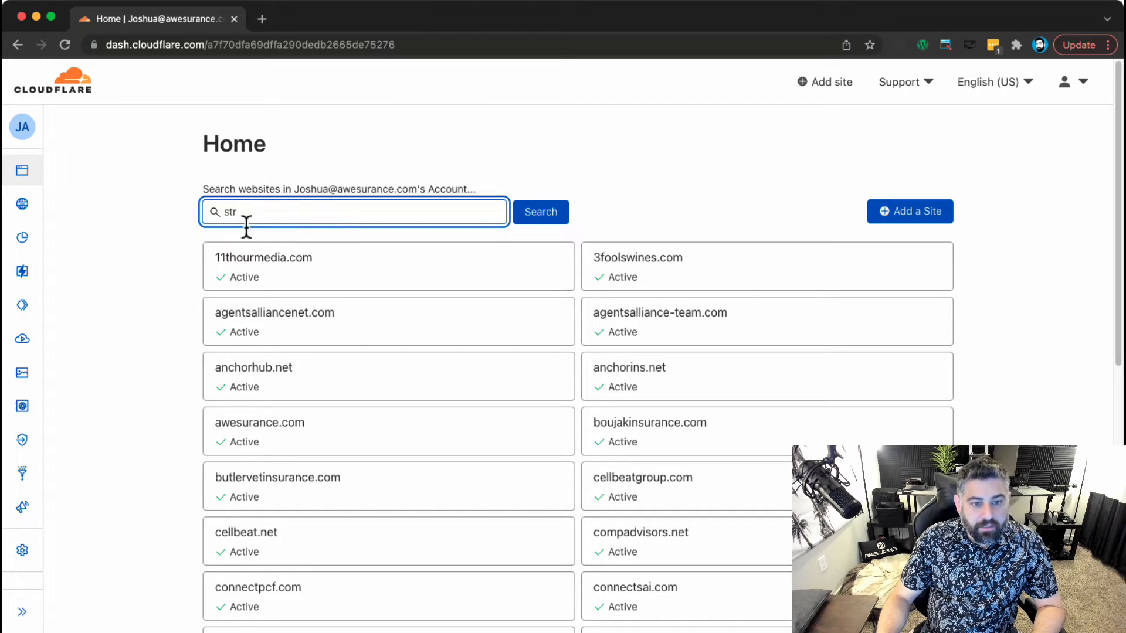
# Search for 'stren', open strengtheninginfamilies.org, and go to its DNS records.
pyautogui.write('n')
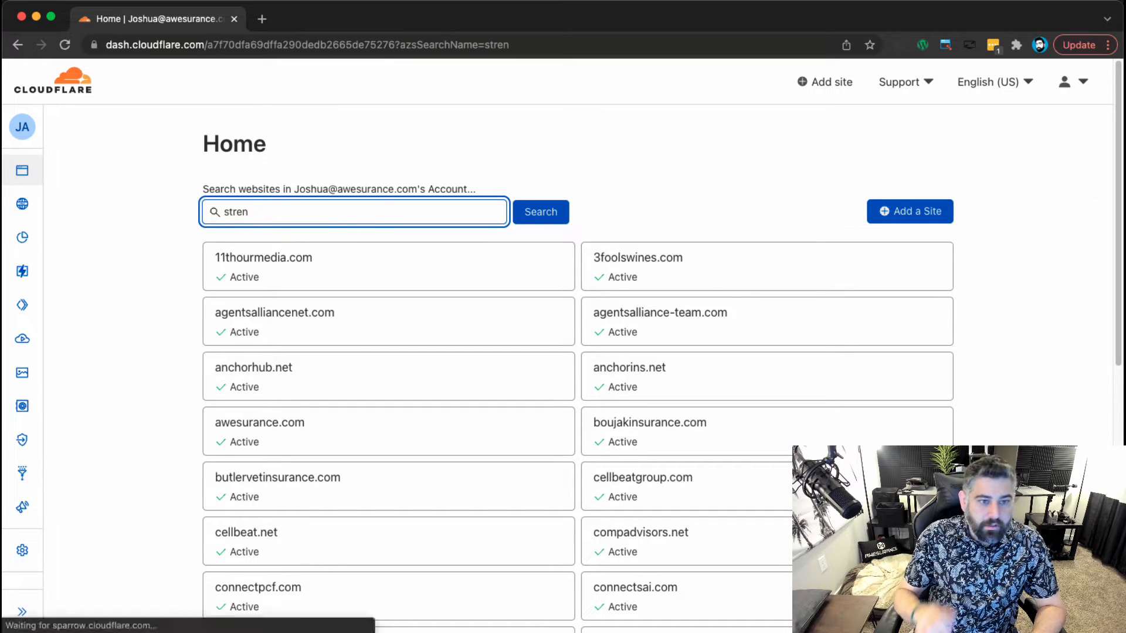
pyautogui.press('Return')
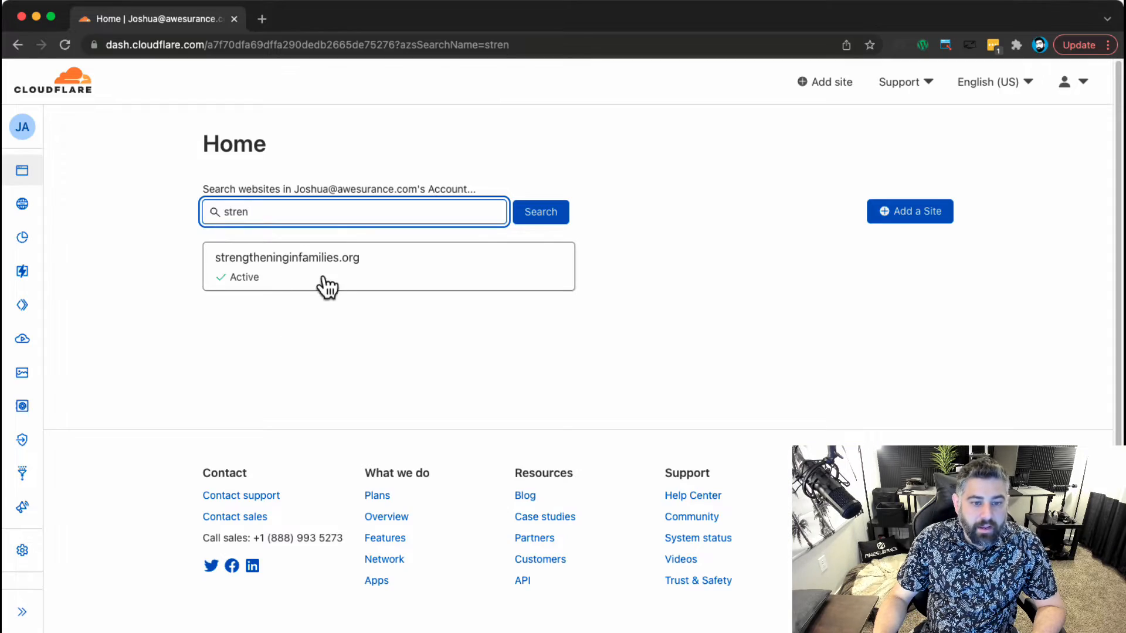
pyautogui.click(329, 287)
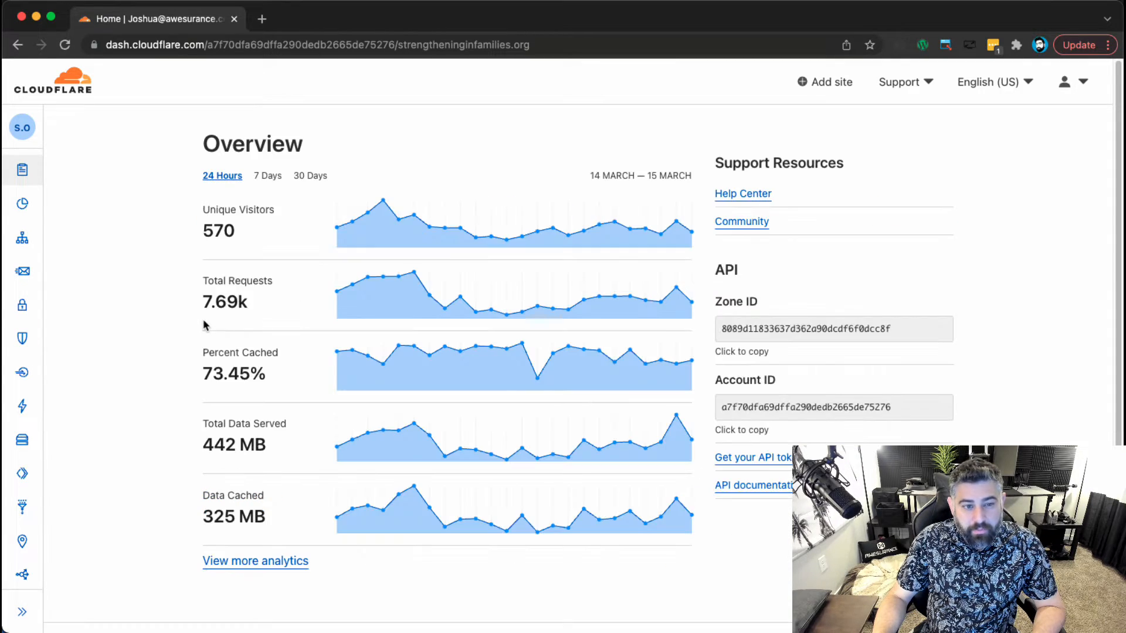
pyautogui.moveTo(26, 250)
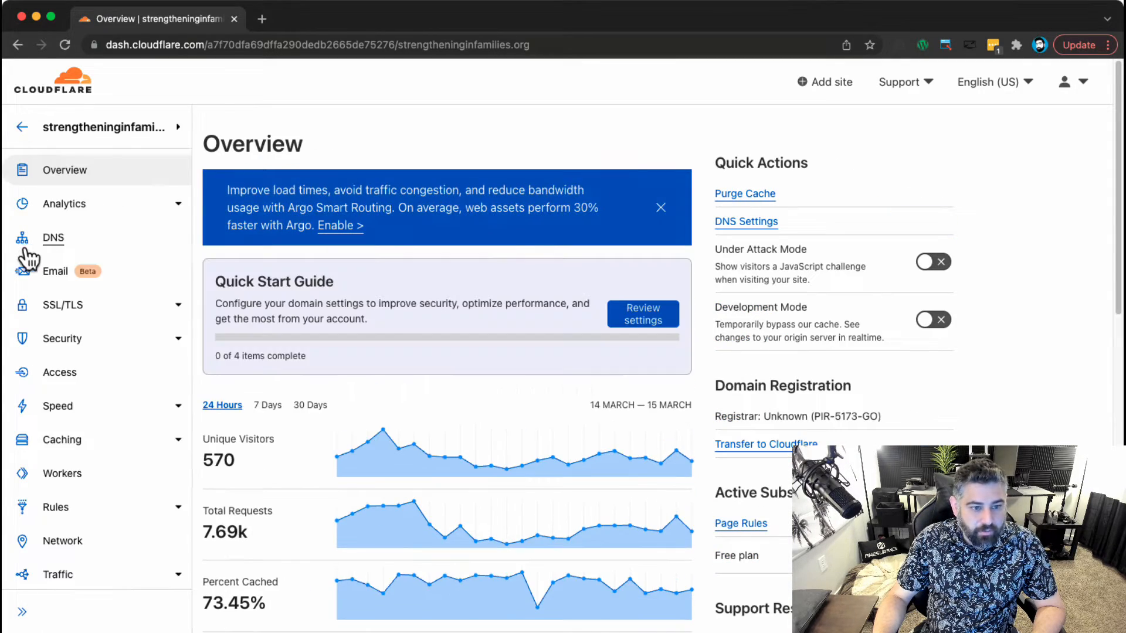
pyautogui.click(63, 241)
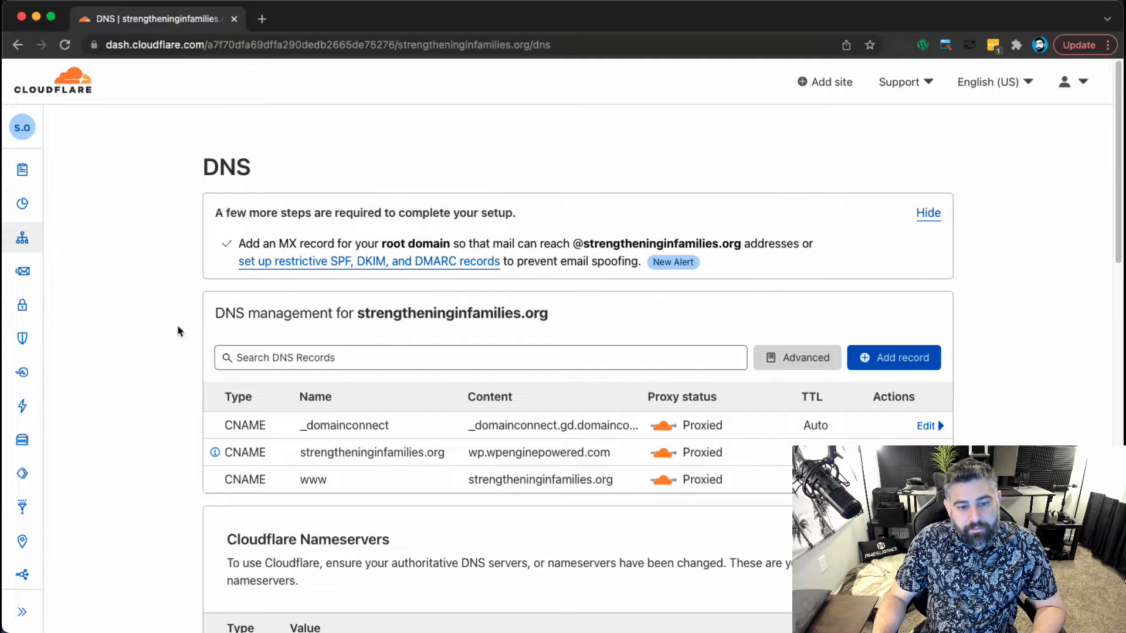
pyautogui.scroll(-1, 154, 357)
# Start a new DNS record of type CNAME named 2021.
pyautogui.click(891, 326)
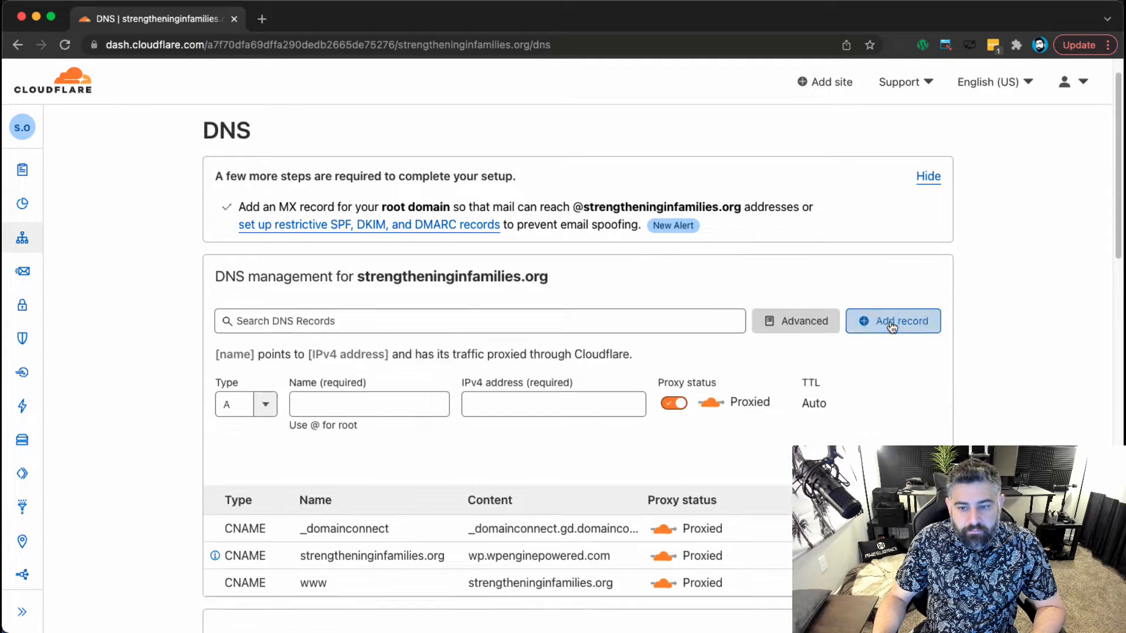
pyautogui.scroll(-1, 317, 390)
pyautogui.click(262, 378)
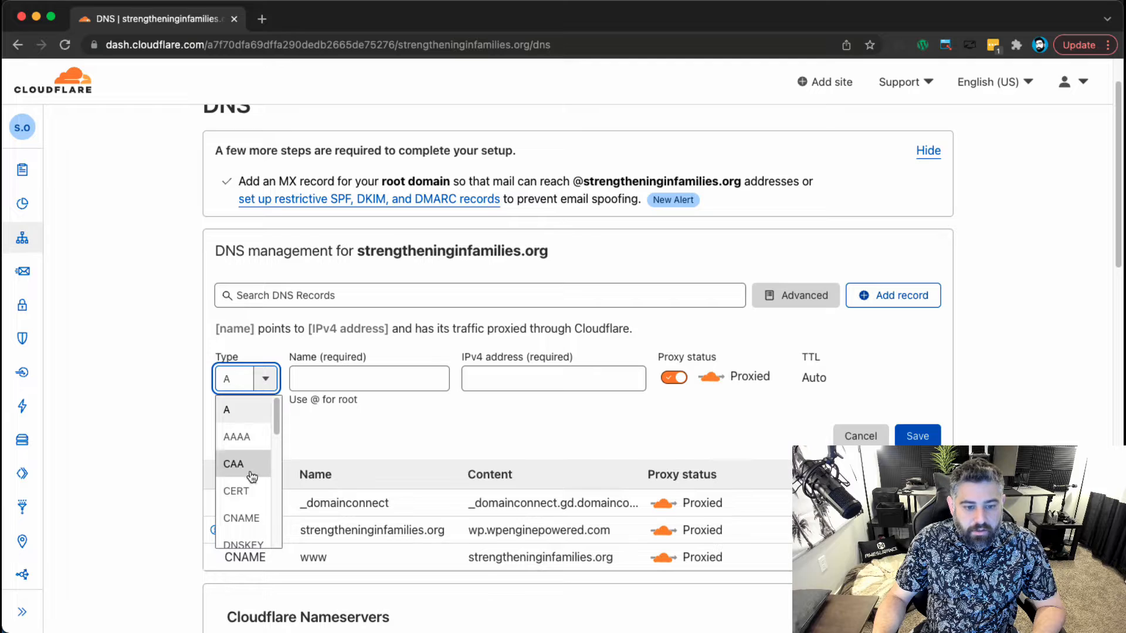
pyautogui.click(246, 517)
pyautogui.scroll(-3, 375, 323)
pyautogui.click(375, 268)
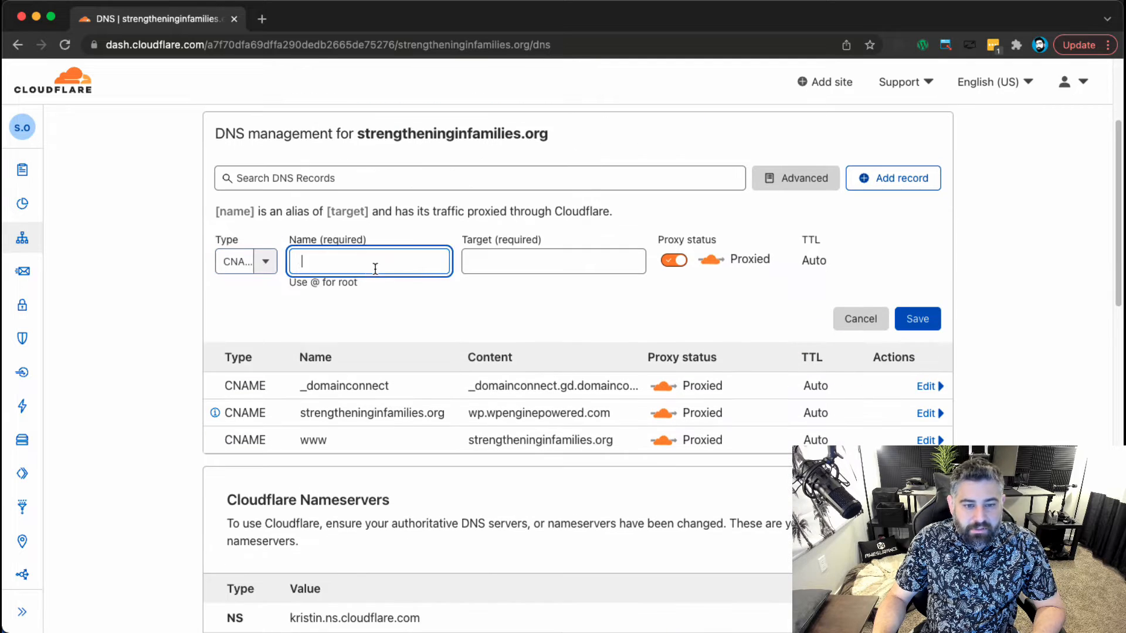
pyautogui.write('2021')
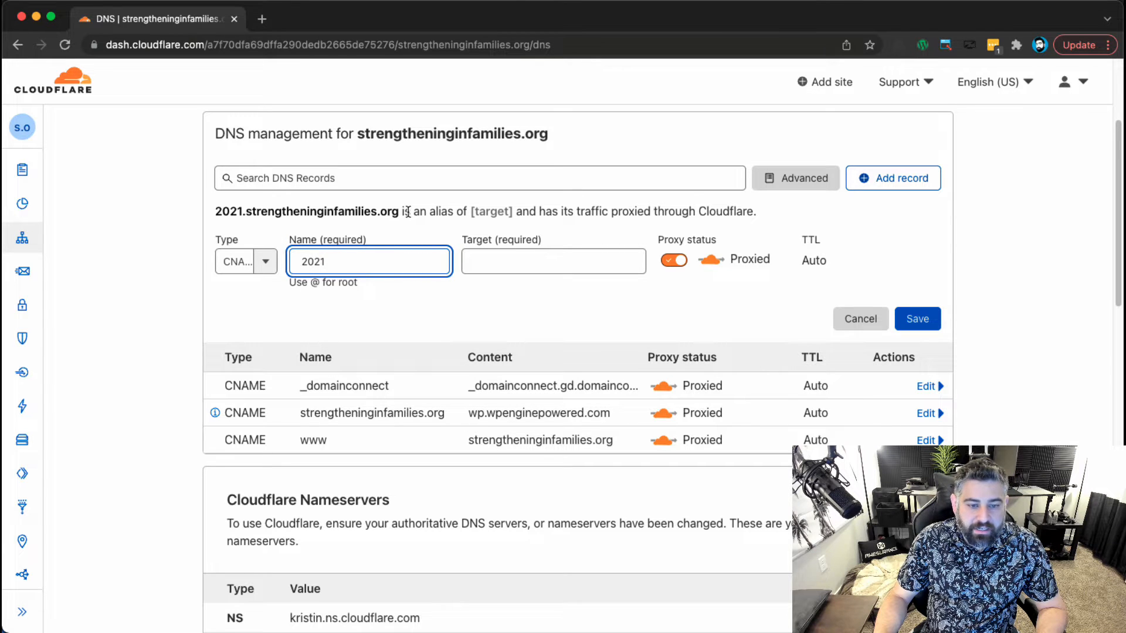
# Set the record's target to wp.wpenginepowered.com and save it proxied.
pyautogui.moveTo(397, 213); pyautogui.dragTo(223, 212)
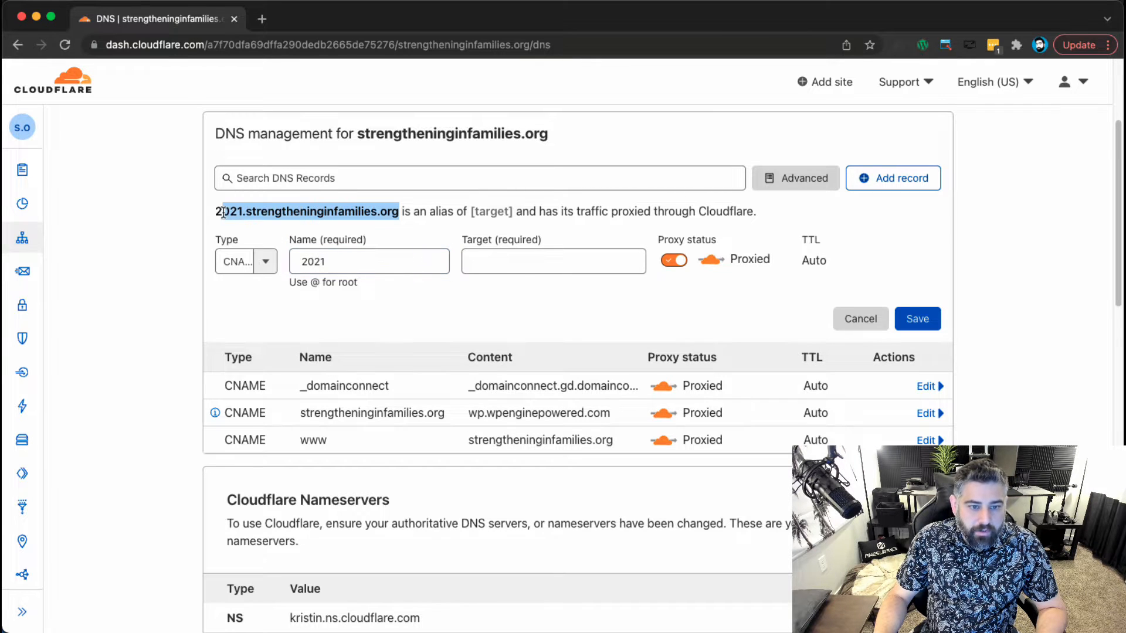
pyautogui.click(486, 305)
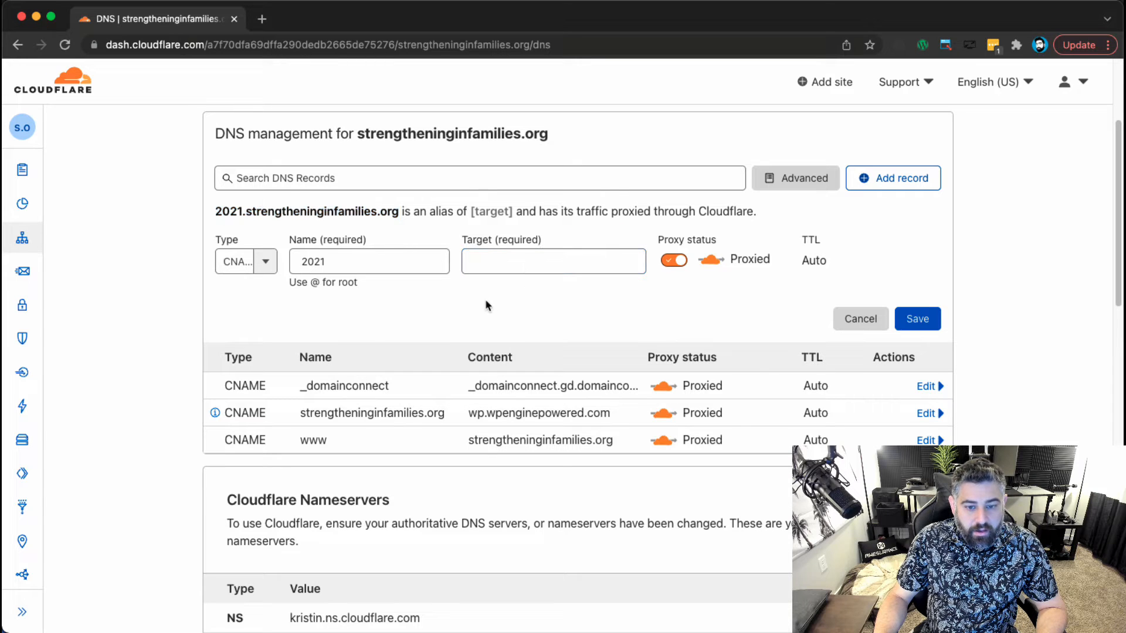
pyautogui.moveTo(620, 412); pyautogui.dragTo(448, 410)
pyautogui.press('super+c')
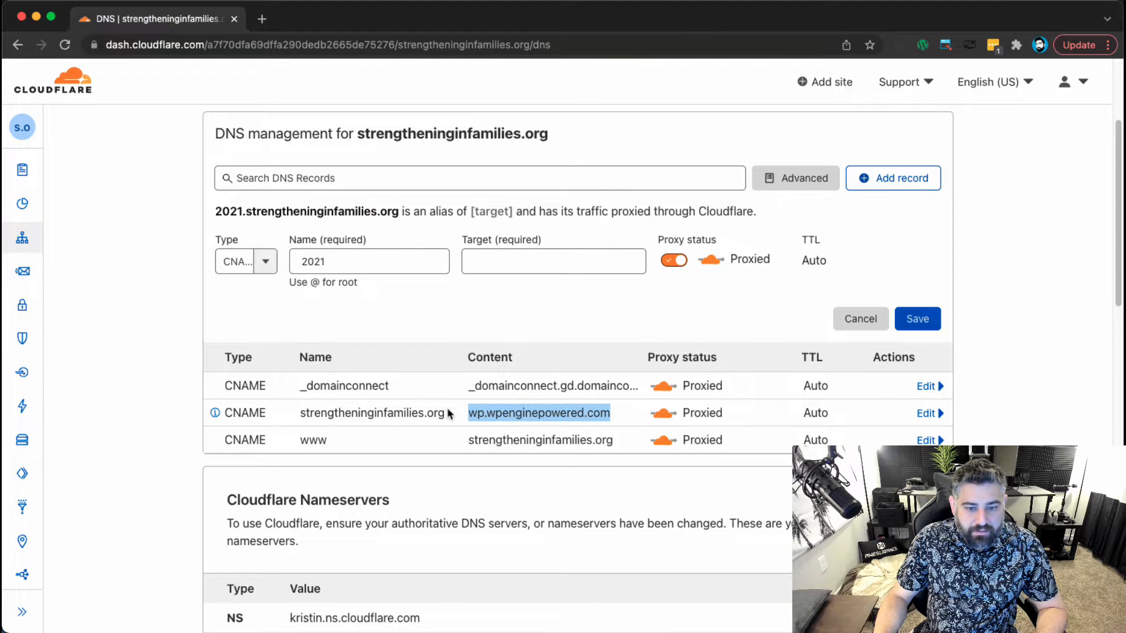
pyautogui.click(504, 255)
pyautogui.press('super+v')
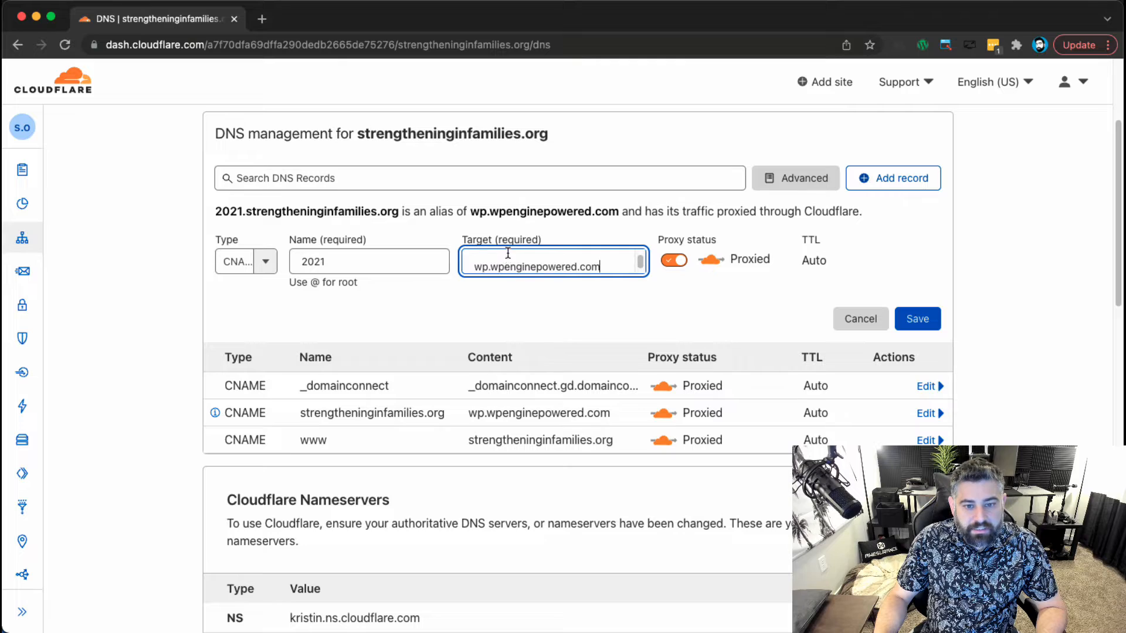
pyautogui.press('BackSpace')
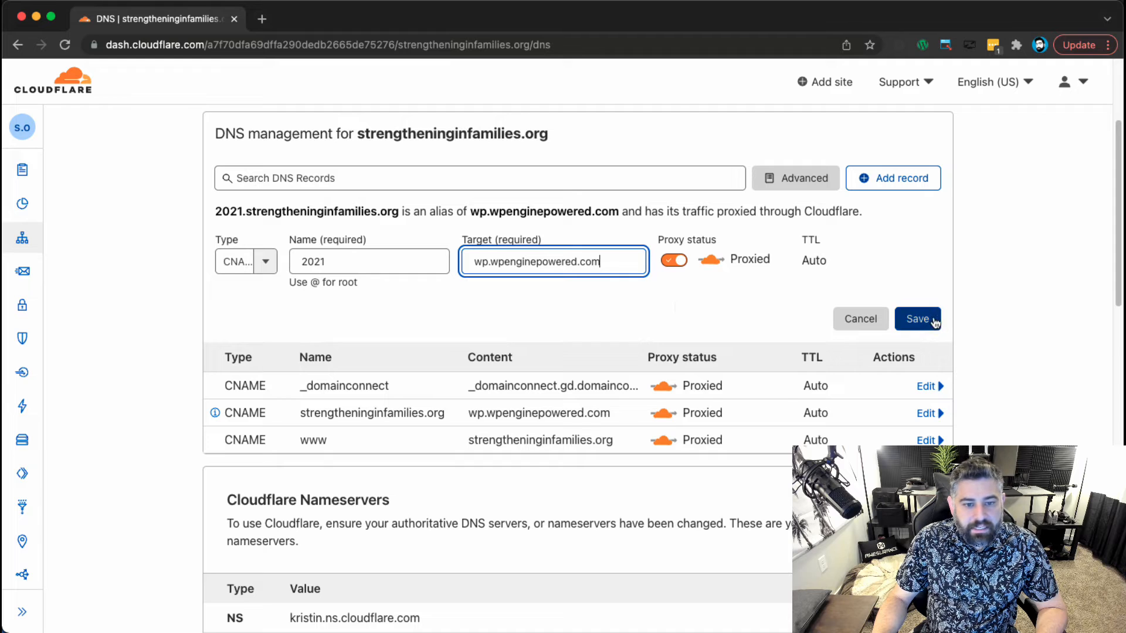
pyautogui.moveTo(393, 211); pyautogui.dragTo(205, 210)
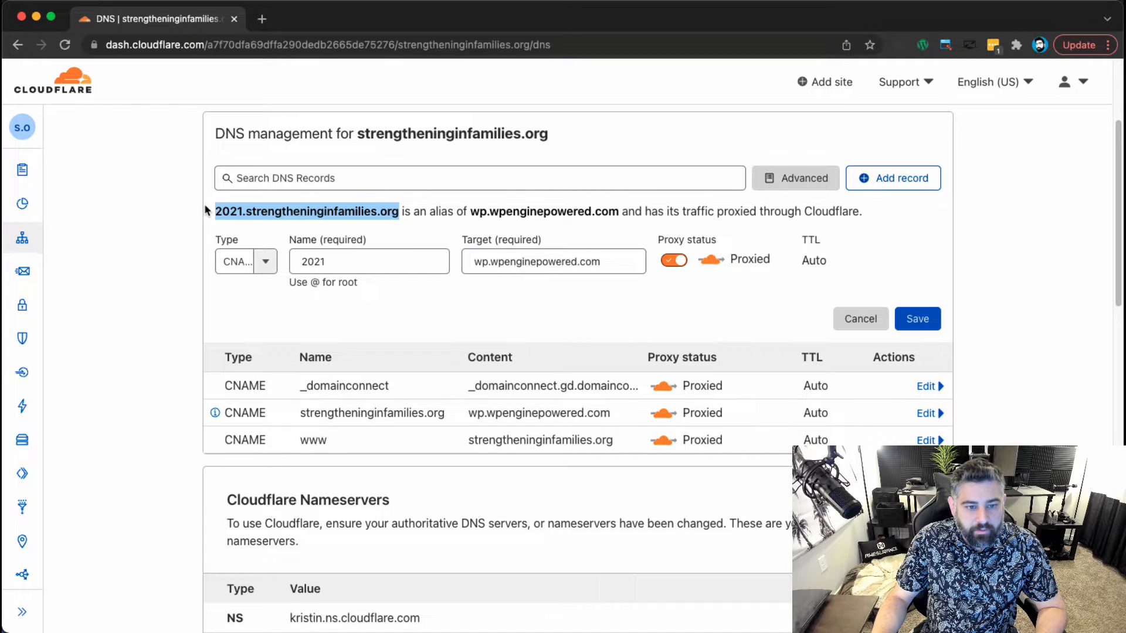
pyautogui.click(917, 318)
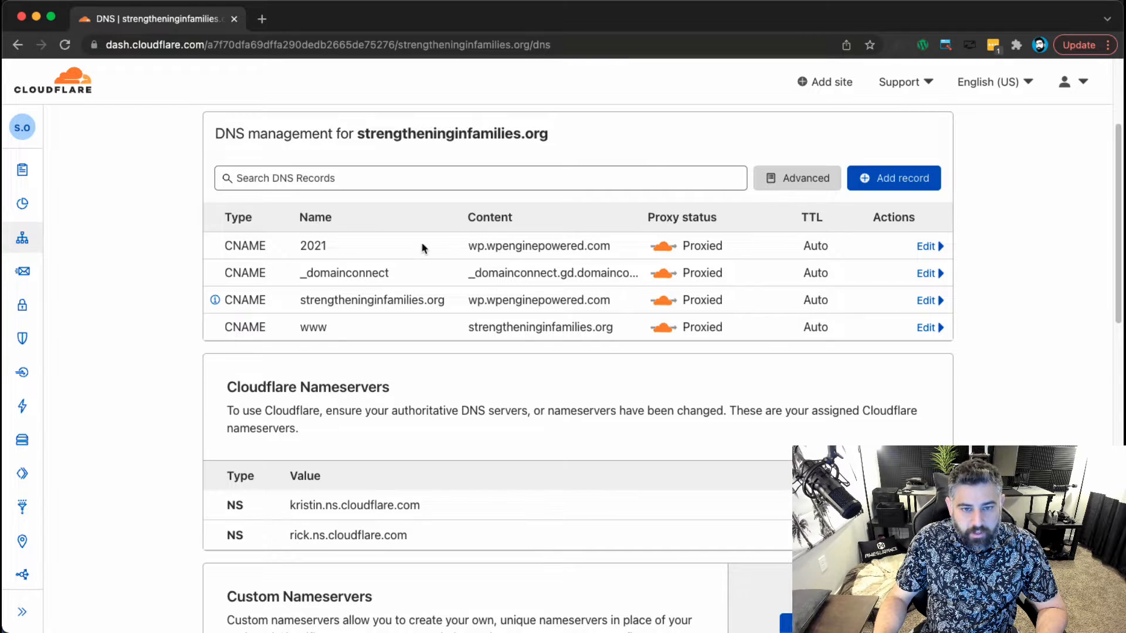
# Sign in to the WP Engine User Portal at my.wpengine.com in a new tab.
pyautogui.press('super+t')
pyautogui.write('my')
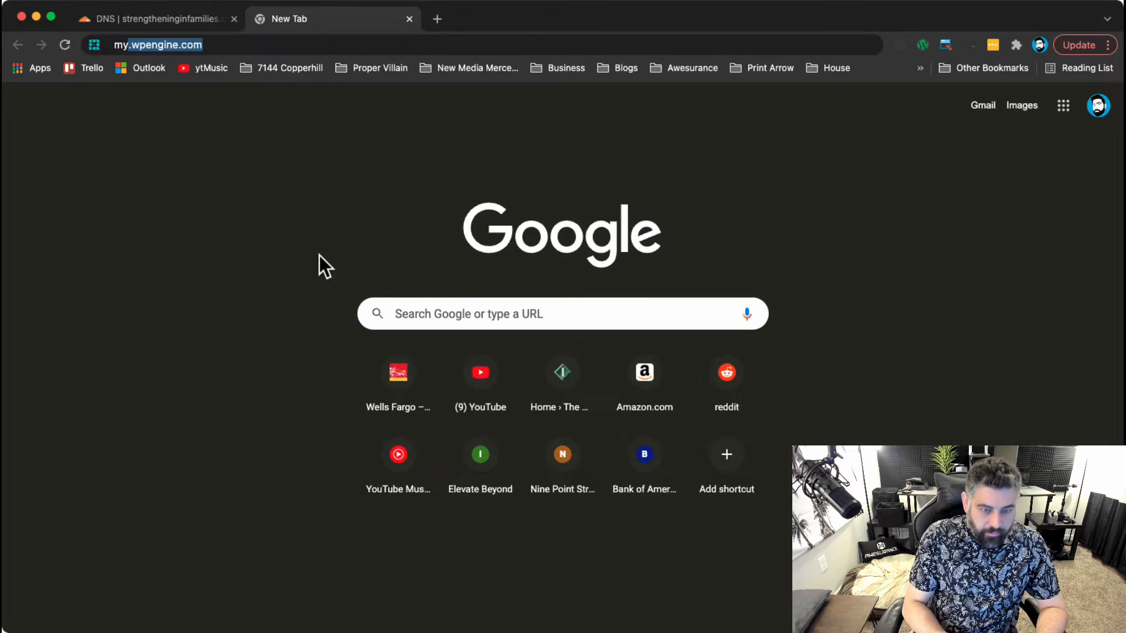
pyautogui.write(',.e')
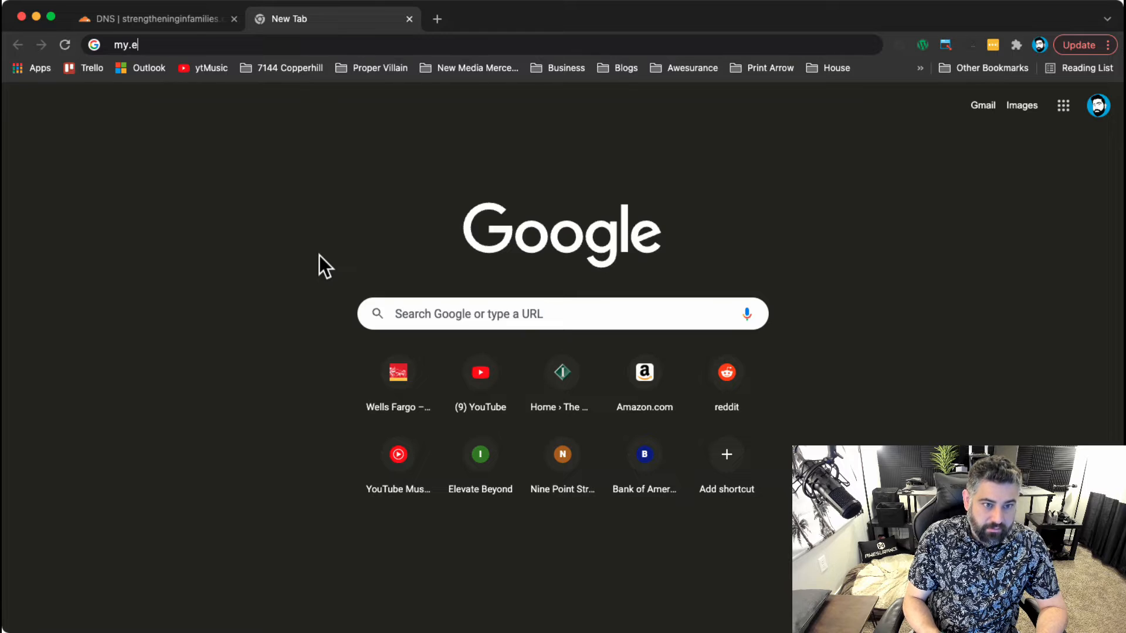
pyautogui.write('wpengine')
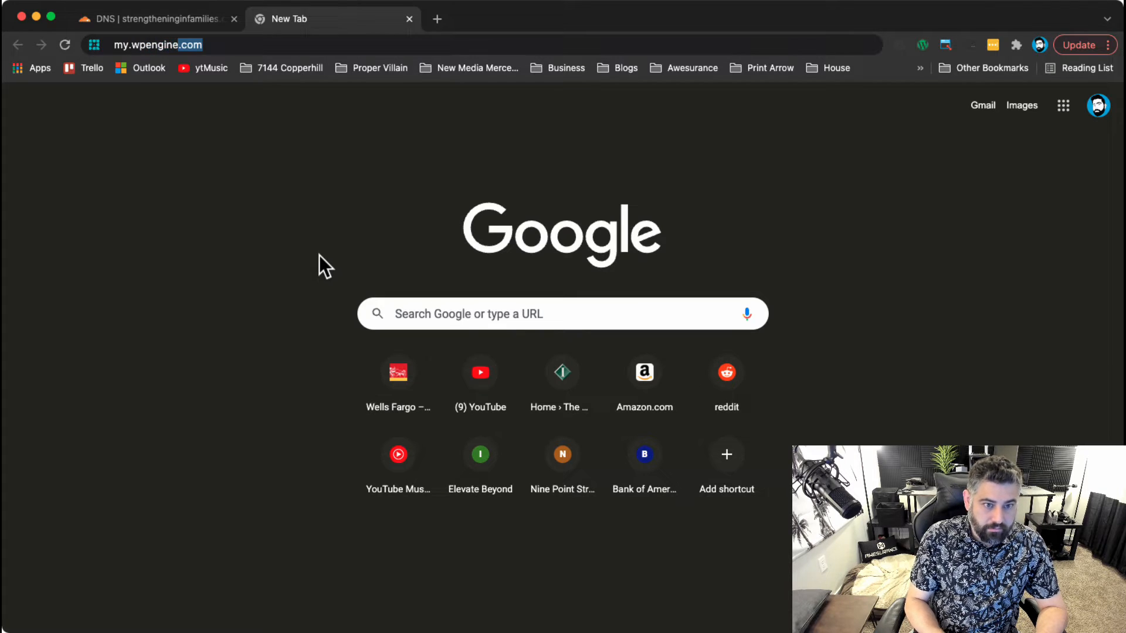
pyautogui.press('Return')
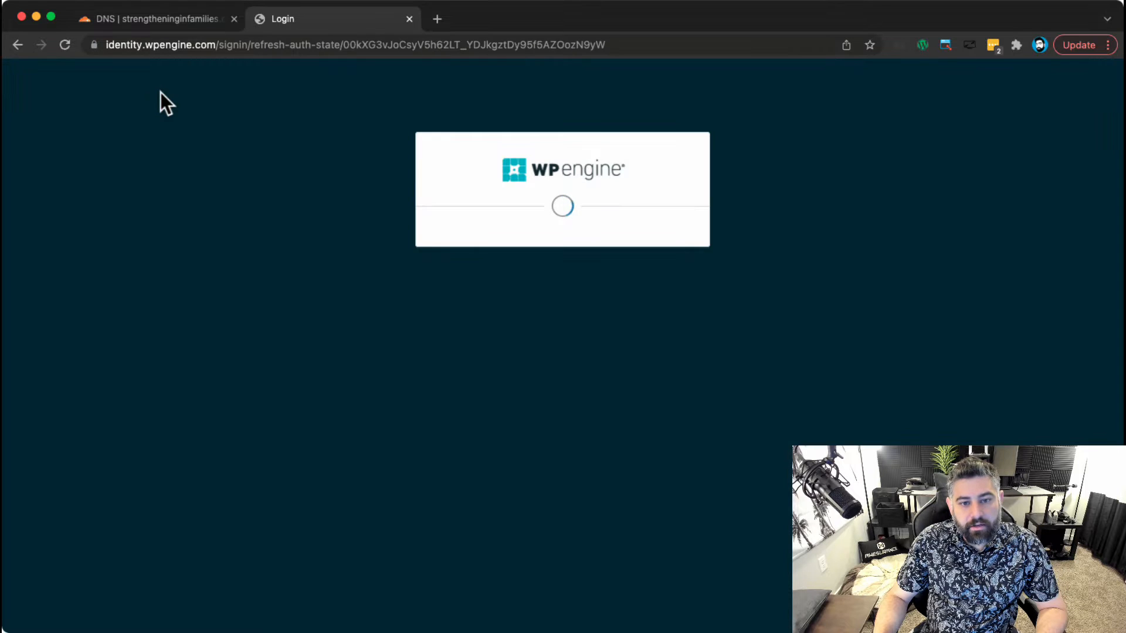
pyautogui.click(510, 337)
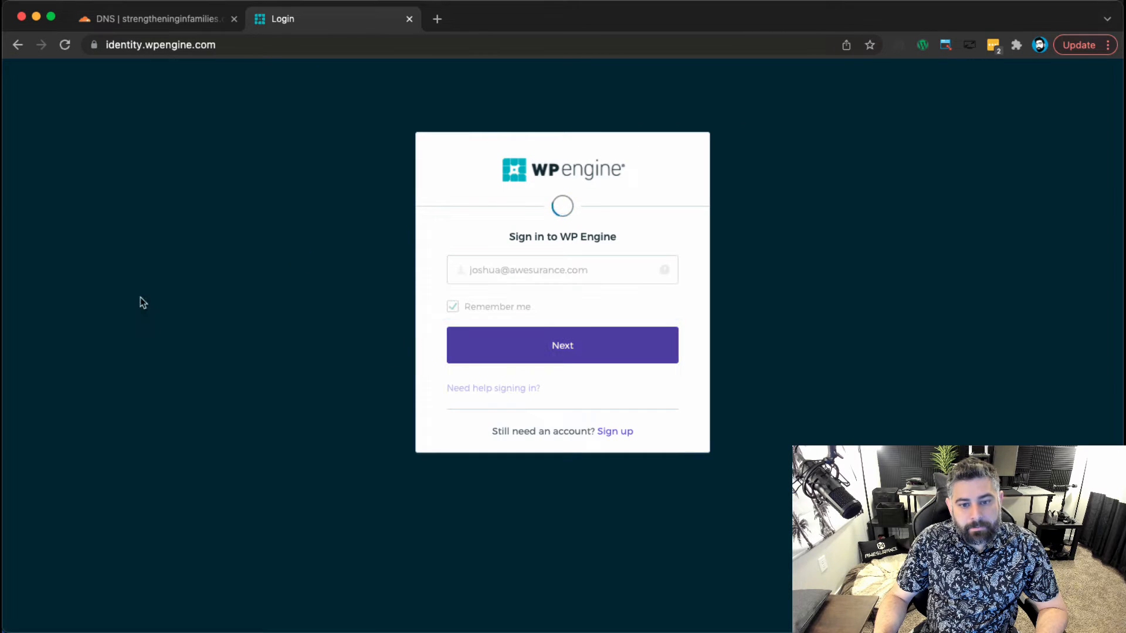
pyautogui.press('Return')
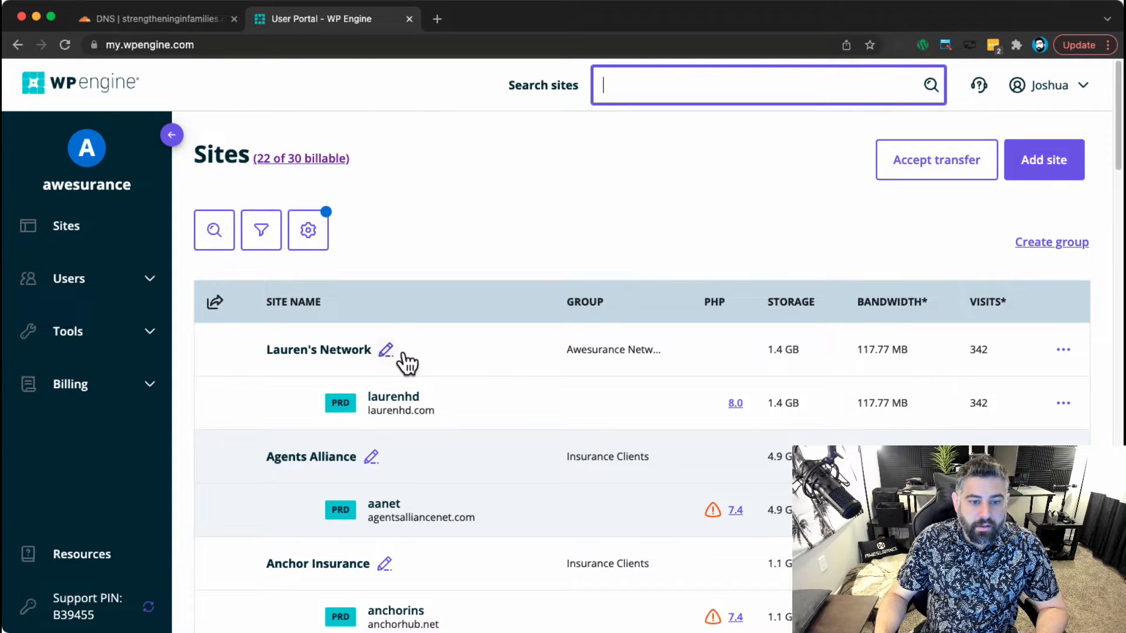
# Open the laurenhd site's overview, then return to the Cloudflare DNS tab.
pyautogui.click(334, 398)
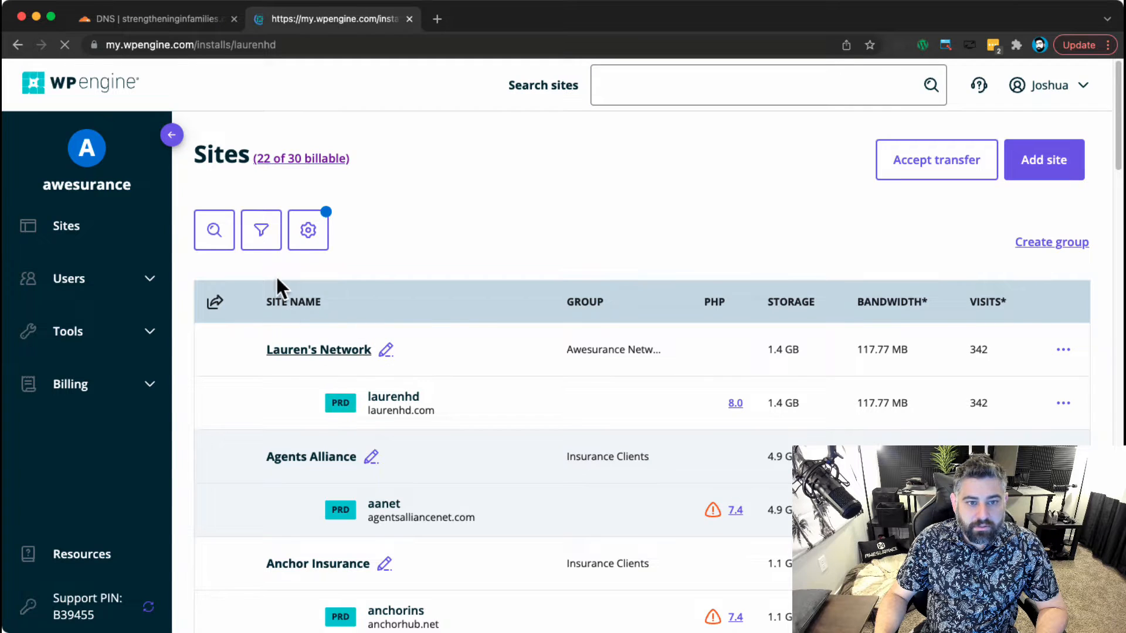
pyautogui.scroll(-2, 328, 546)
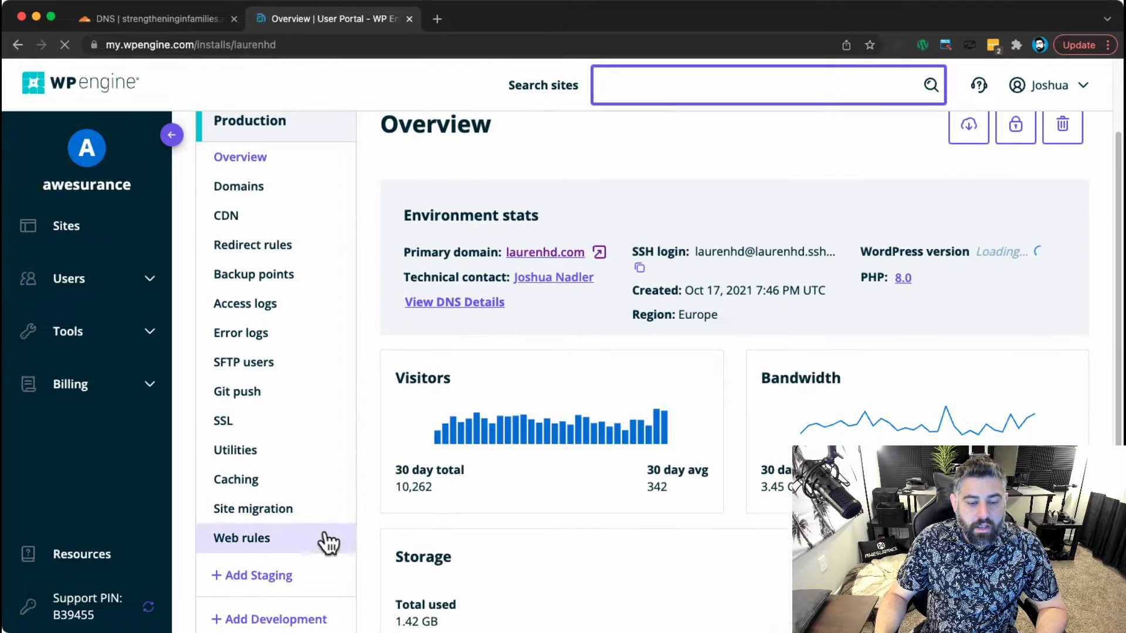
pyautogui.click(174, 22)
pyautogui.scroll(3, 160, 412)
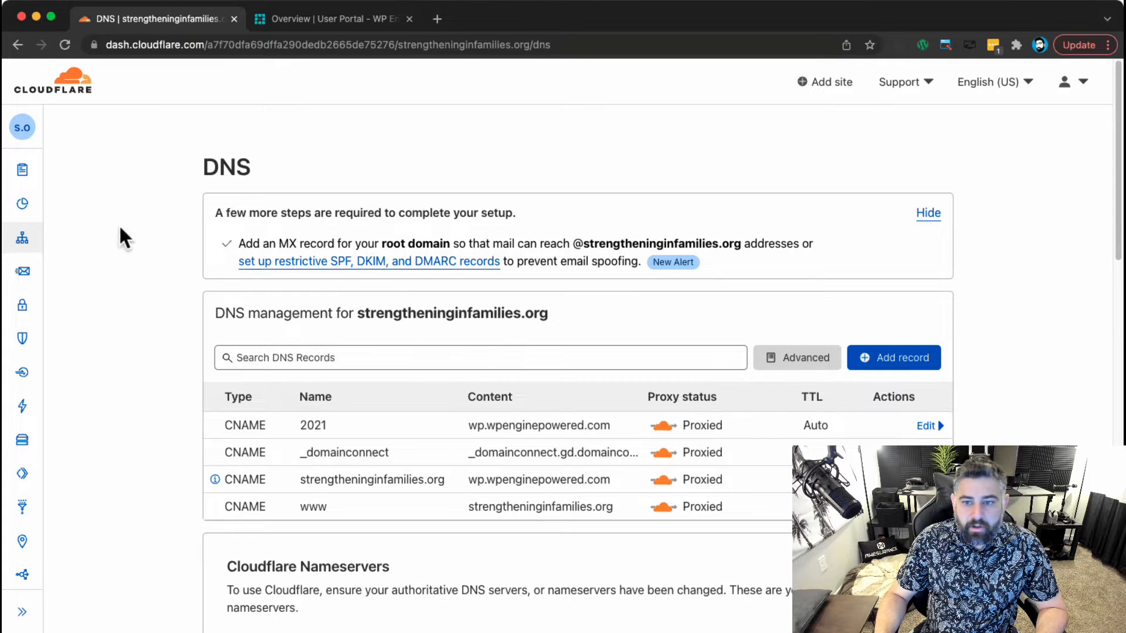
# Find laurenhd.com in the Cloudflare websites list and open its DNS records.
pyautogui.click(80, 92)
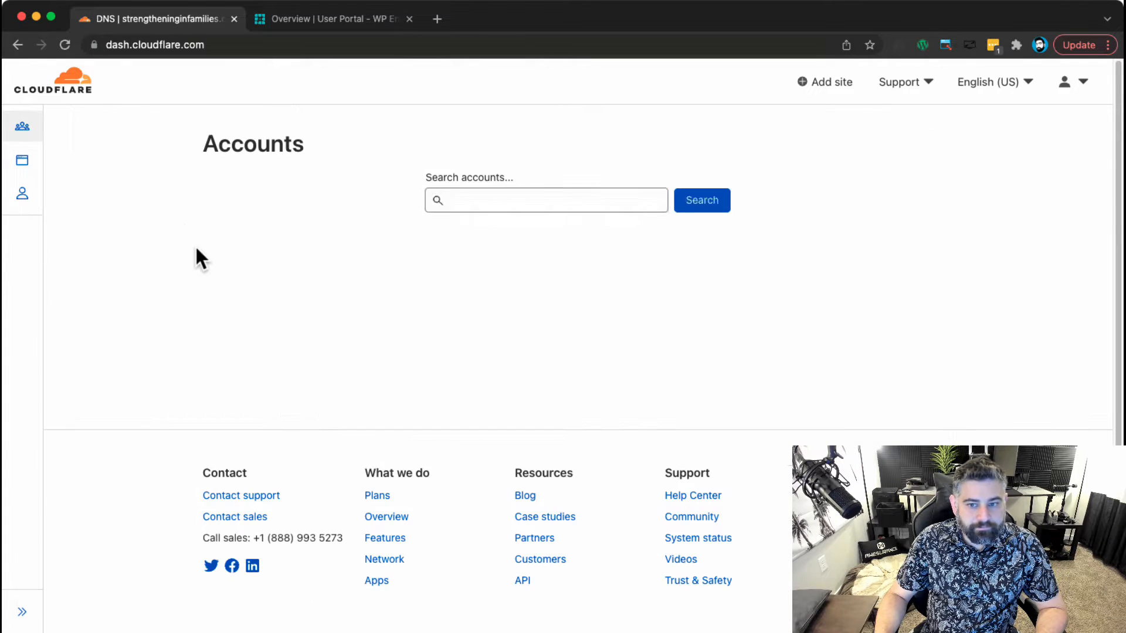
pyautogui.click(504, 308)
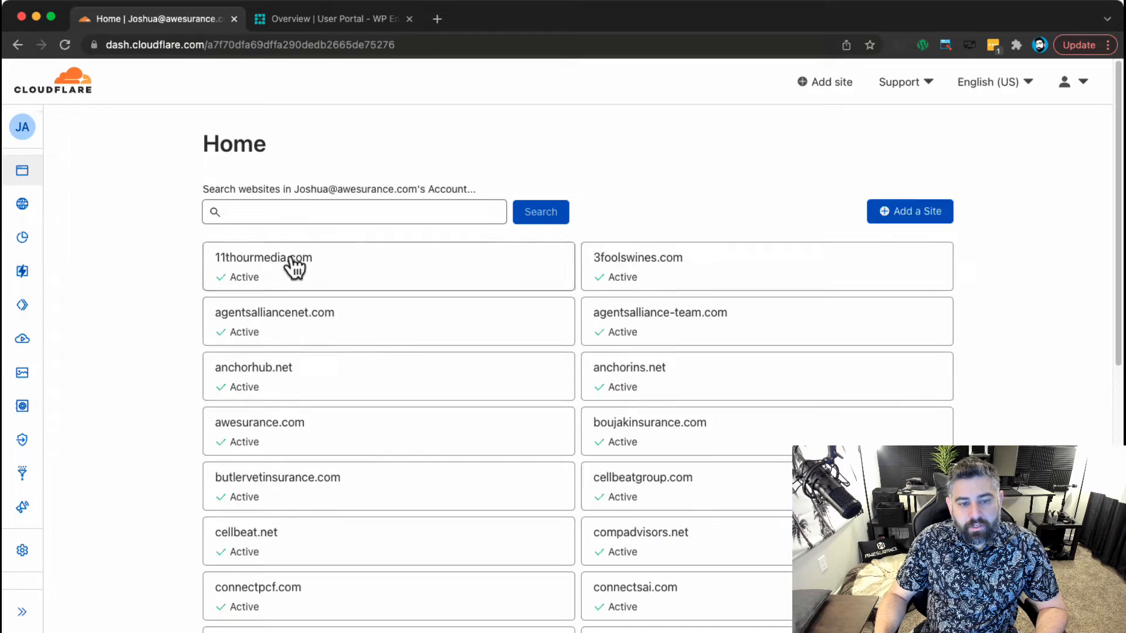
pyautogui.click(308, 213)
pyautogui.write('laurenhd.co')
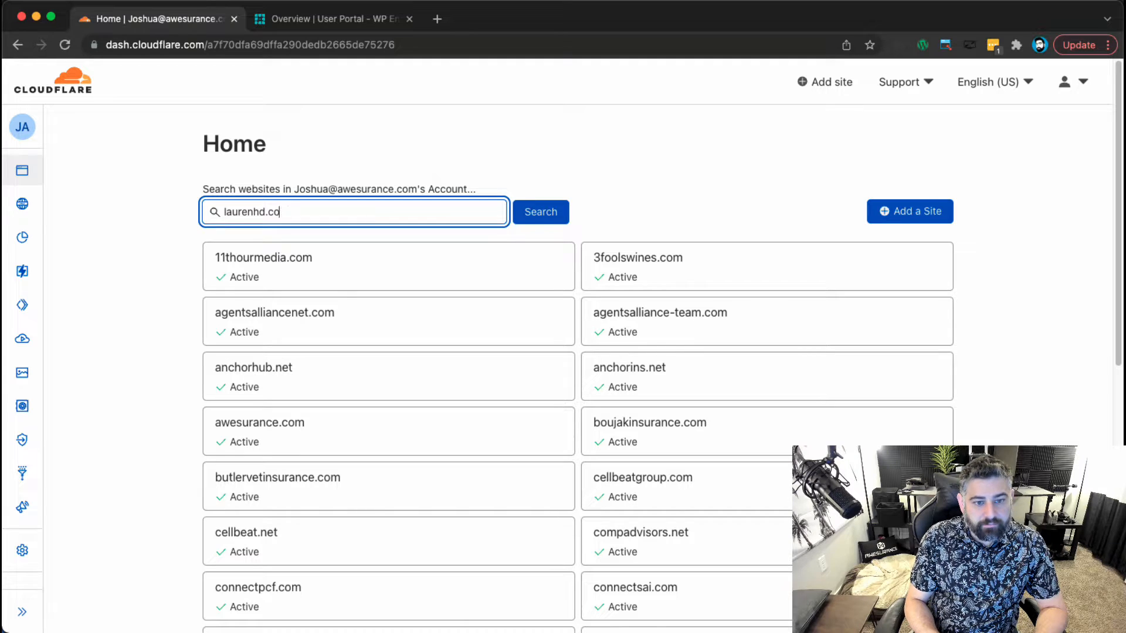
pyautogui.press('Return')
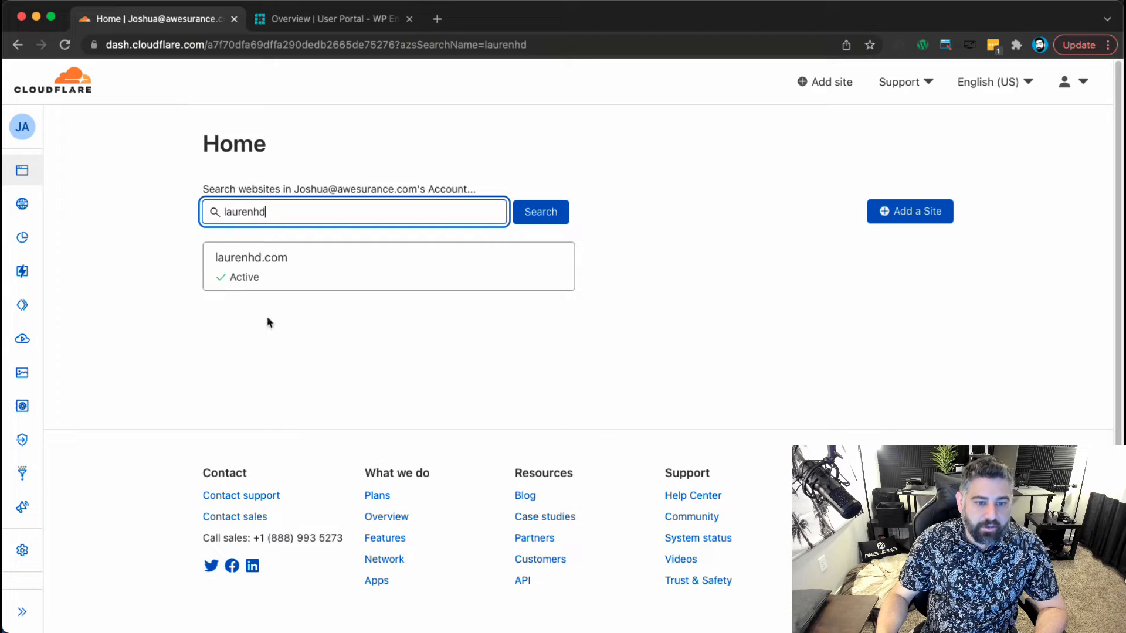
pyautogui.click(246, 273)
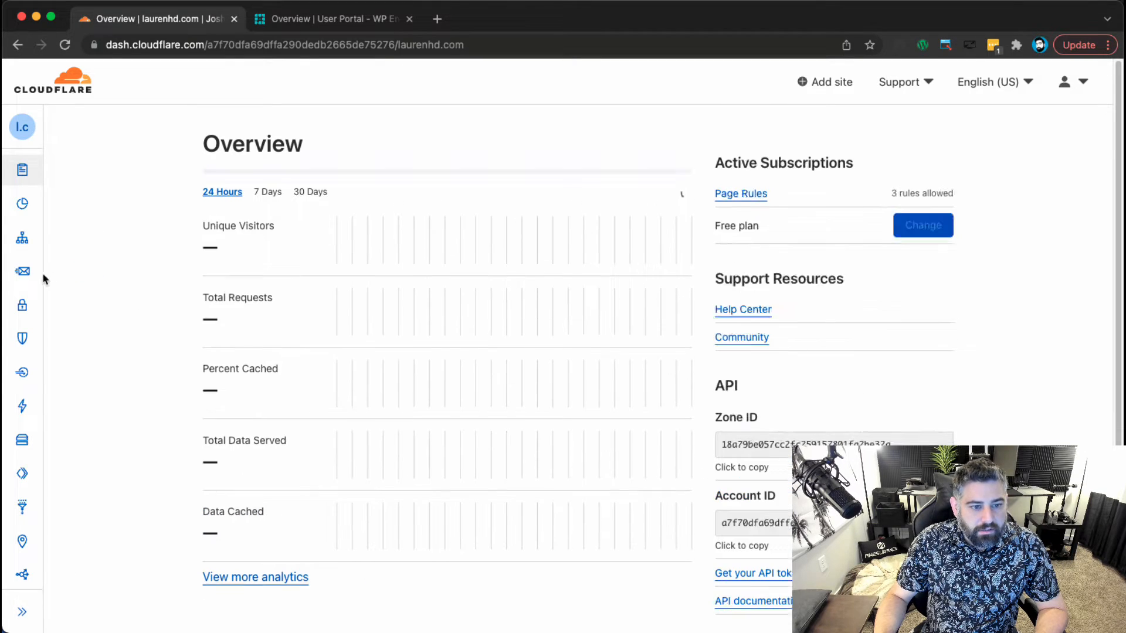
pyautogui.click(35, 243)
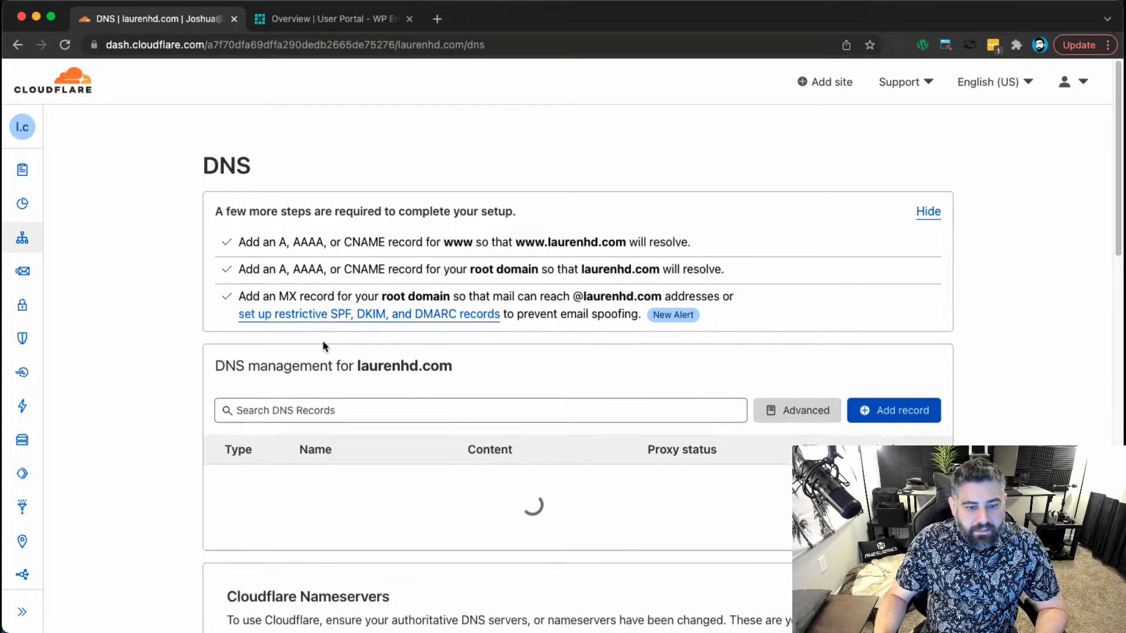
pyautogui.scroll(-3, 322, 346)
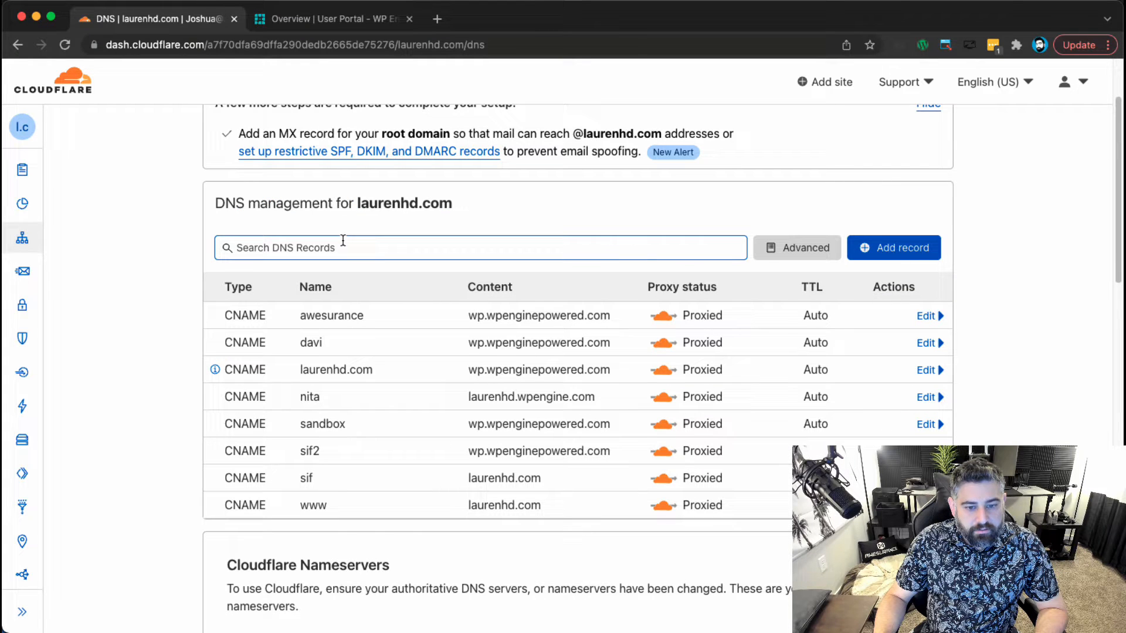
# Copy the wp.wpenginepowered.com target and start a new CNAME record named 2021.
pyautogui.moveTo(615, 371); pyautogui.dragTo(436, 378)
pyautogui.press('super+c')
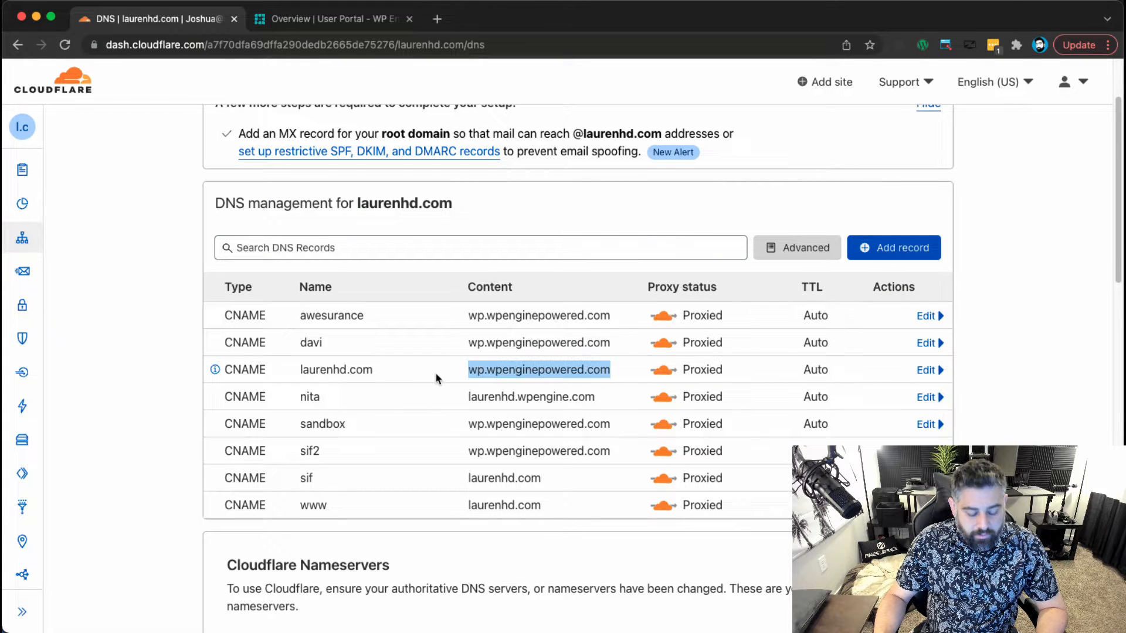
pyautogui.click(894, 248)
pyautogui.click(261, 340)
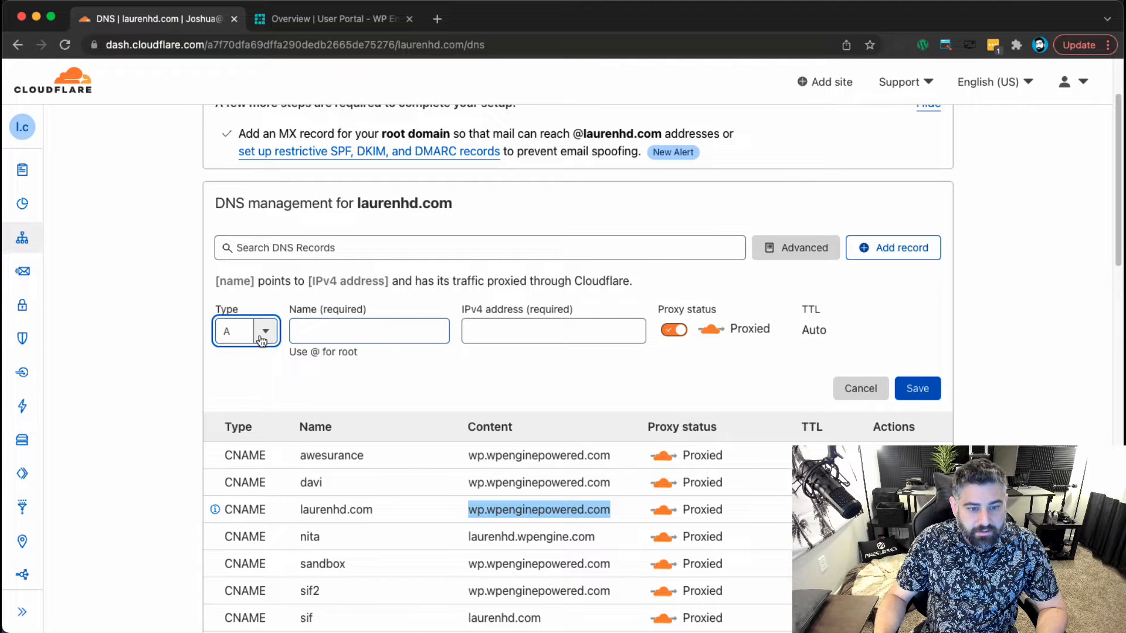
pyautogui.click(242, 468)
pyautogui.click(395, 323)
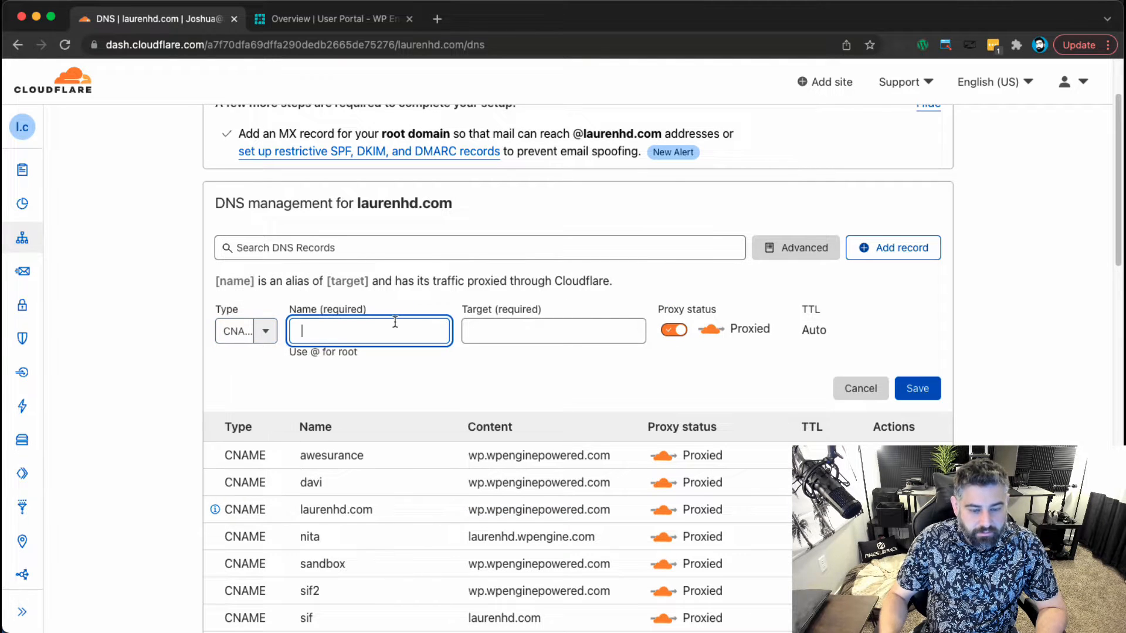
pyautogui.write('2021')
# Paste wp.wpenginepowered.com as the target, strip the blank line, and save the record.
pyautogui.click(534, 329)
pyautogui.press('super+v')
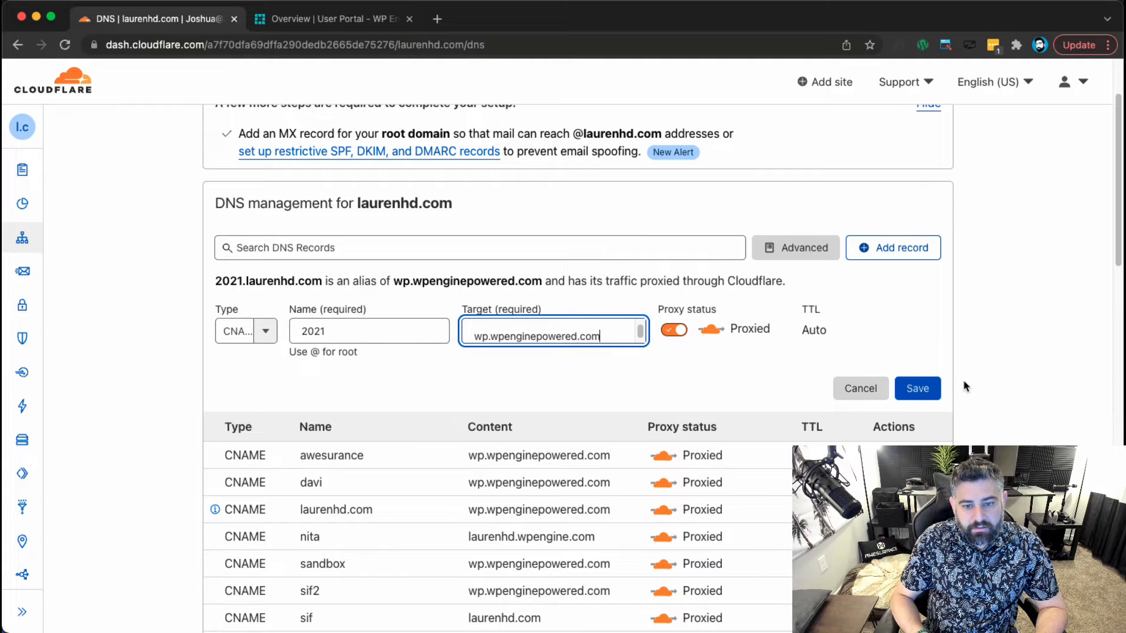
pyautogui.press('super+a')
pyautogui.press('Up')
pyautogui.press('Delete')
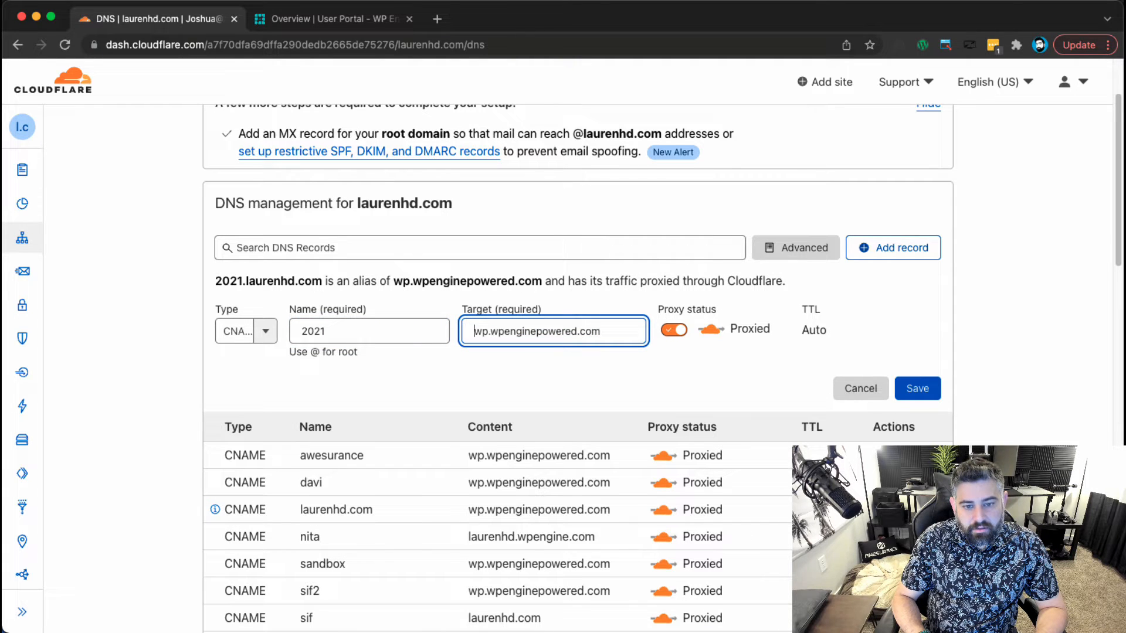
pyautogui.press('super+a')
pyautogui.press('Right')
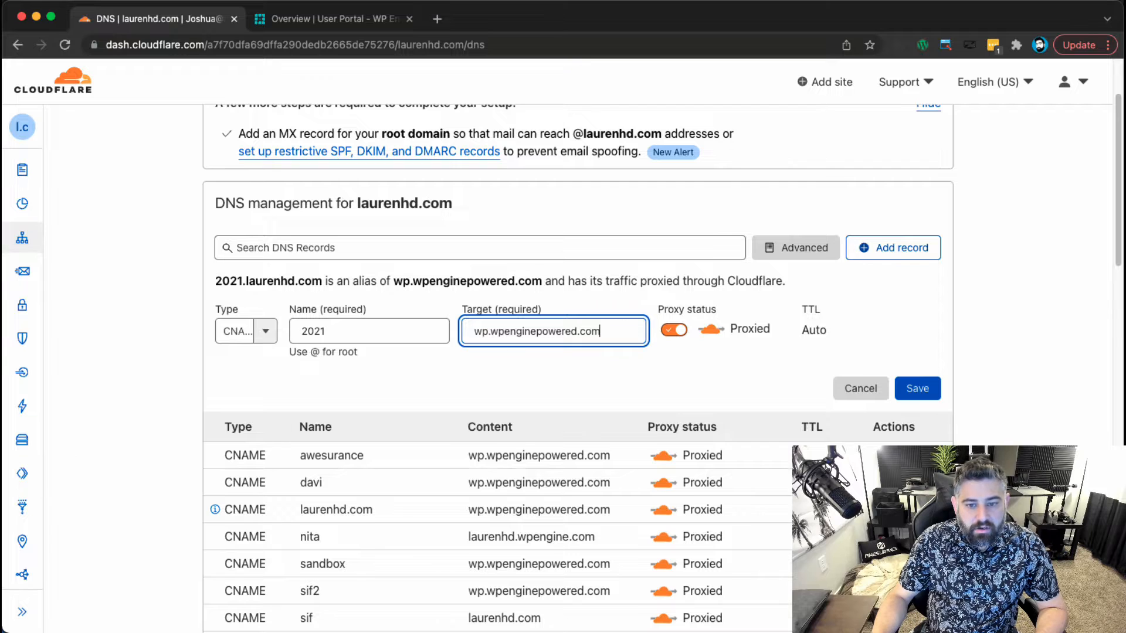
pyautogui.click(918, 389)
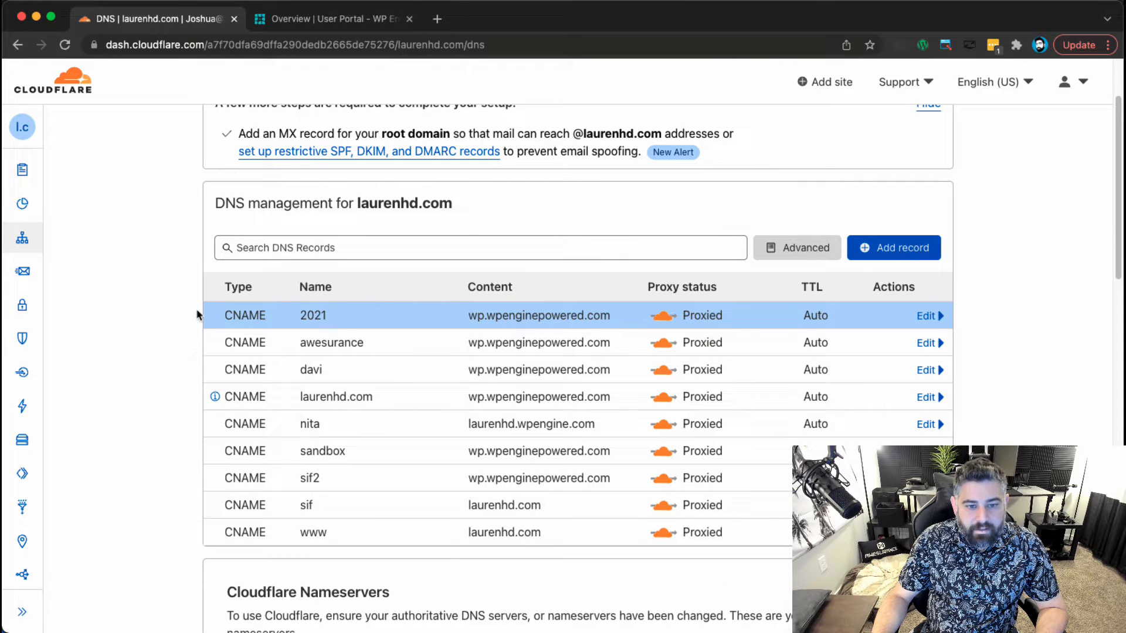
pyautogui.click(342, 23)
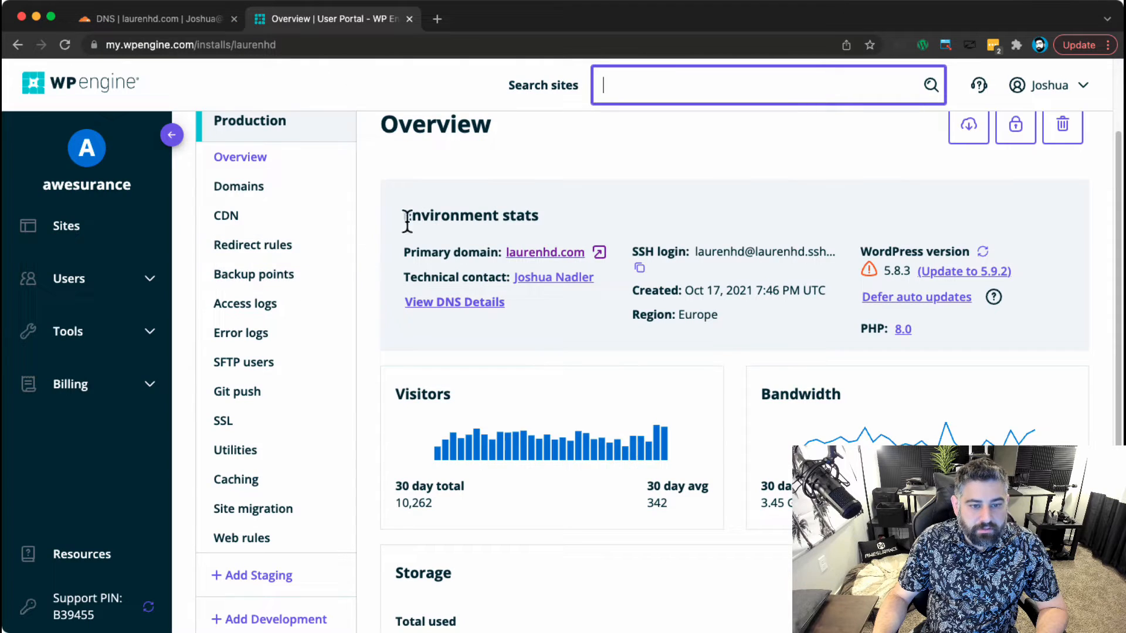
# Open the laurenhd environment's Domains list.
pyautogui.scroll(3, 434, 281)
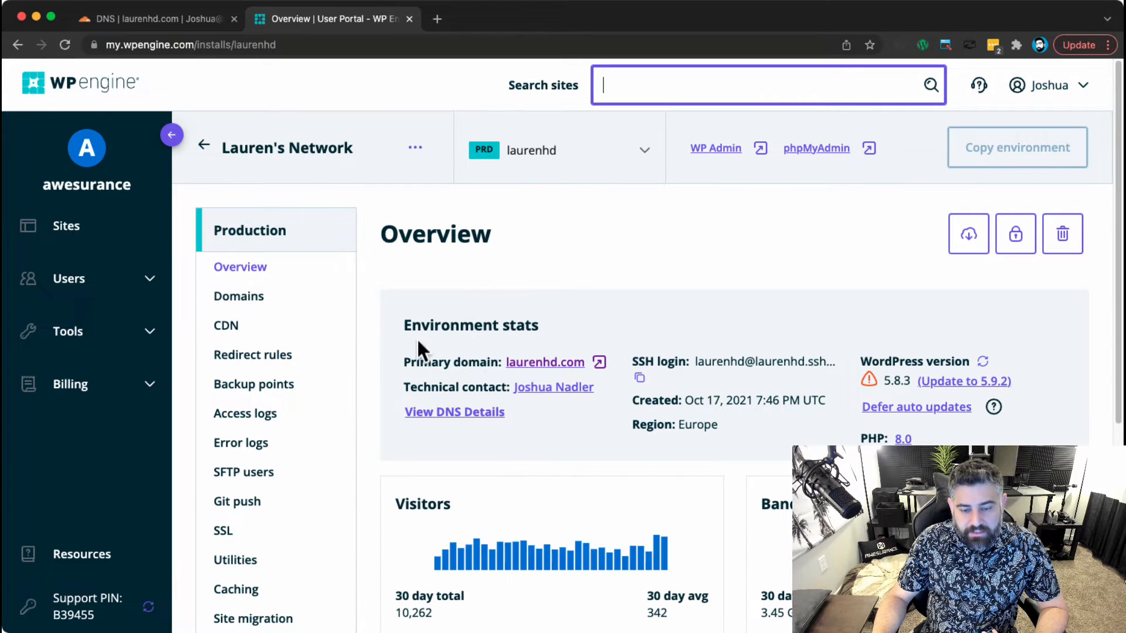
pyautogui.scroll(-5, 499, 371)
pyautogui.scroll(5, 499, 376)
pyautogui.click(234, 251)
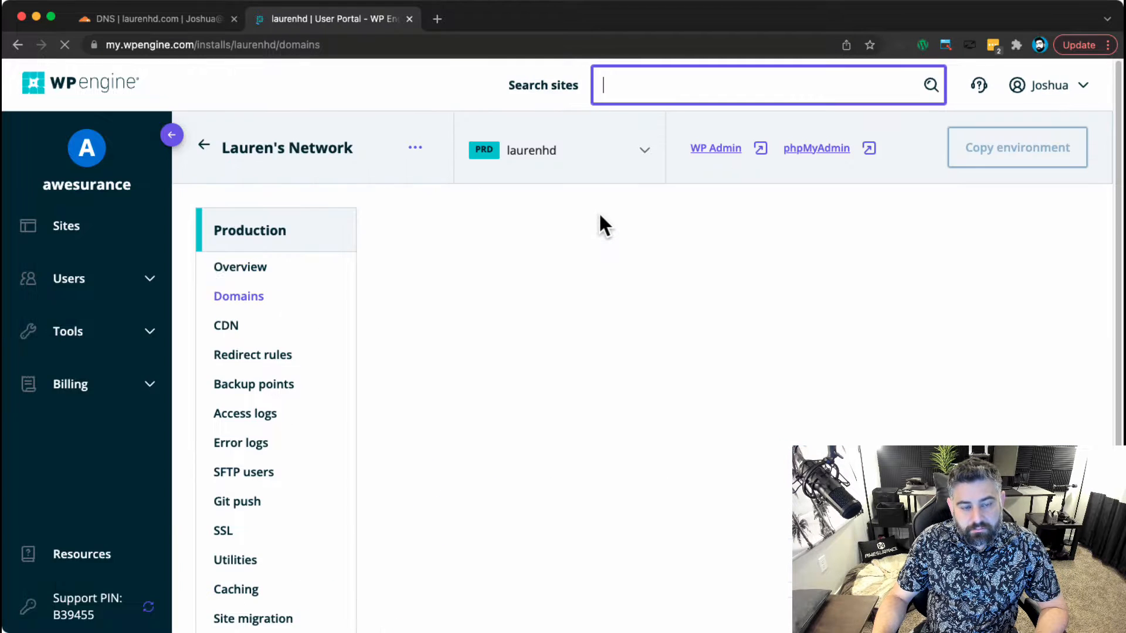
pyautogui.scroll(-5, 569, 363)
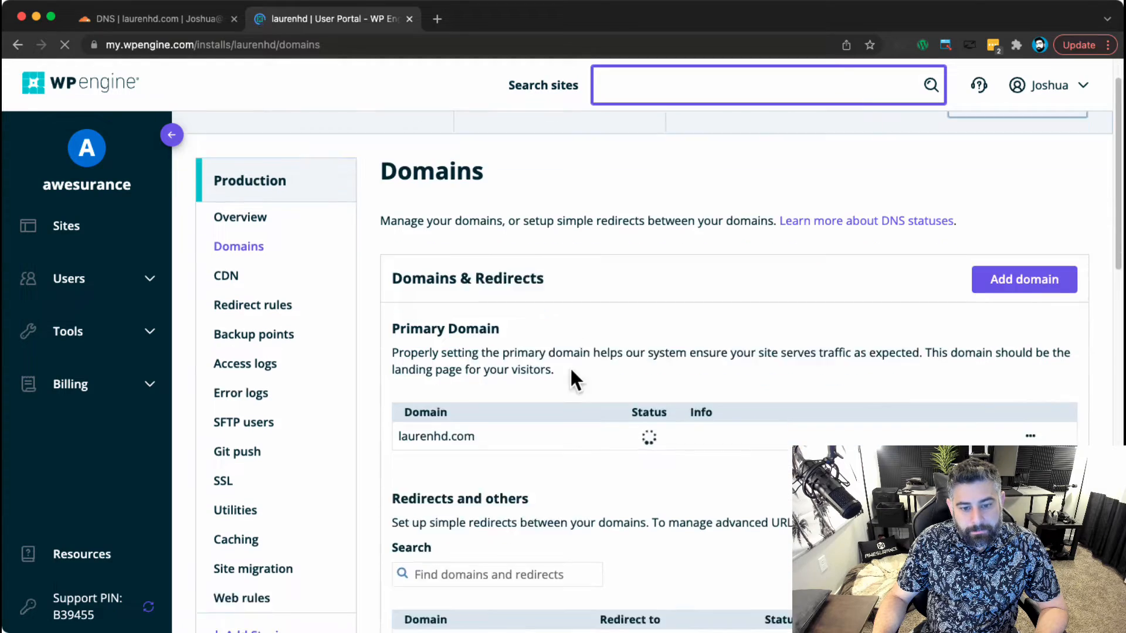
pyautogui.scroll(3, 568, 361)
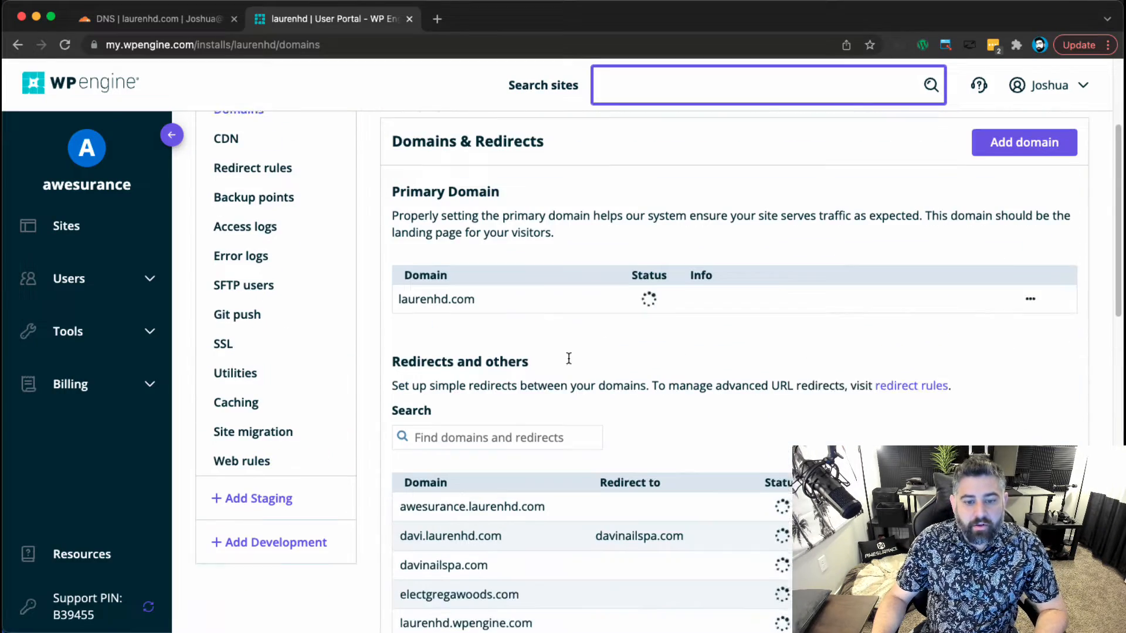
# Add 2021.laurenhd.com, choosing to point DNS later with manual SSL certificates.
pyautogui.click(1049, 161)
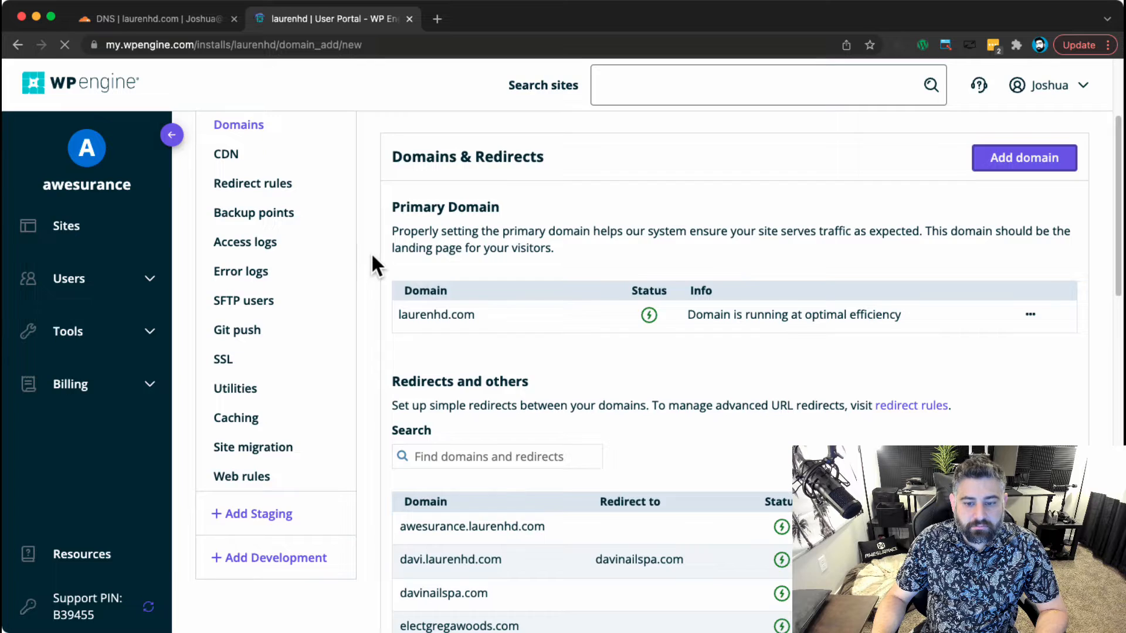
pyautogui.write('2021.laurenhd.com')
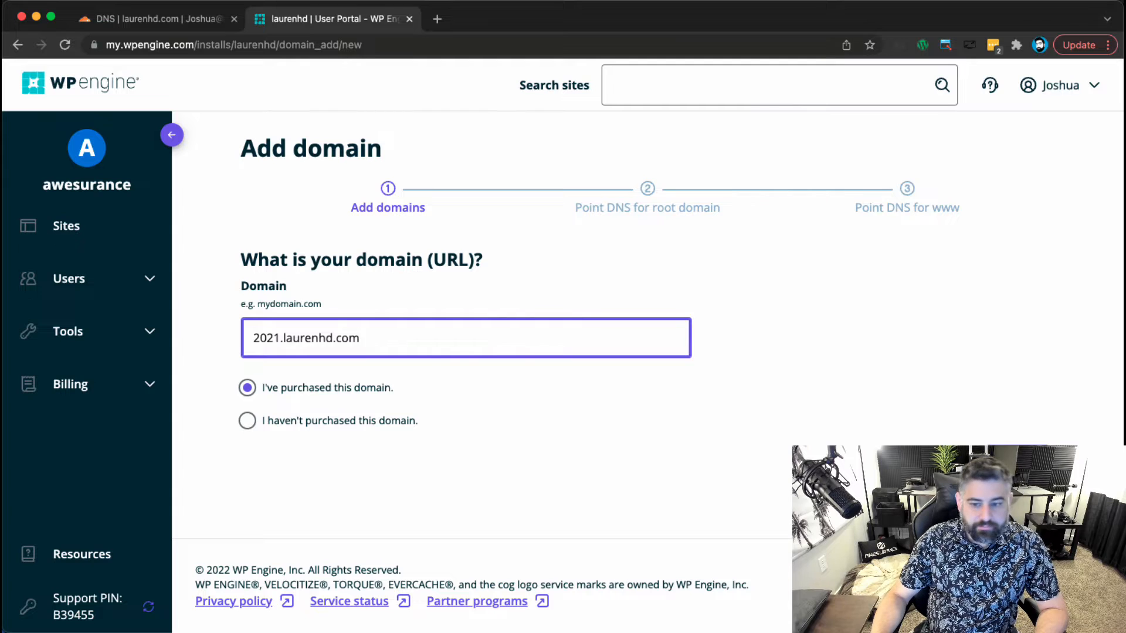
pyautogui.press('Return')
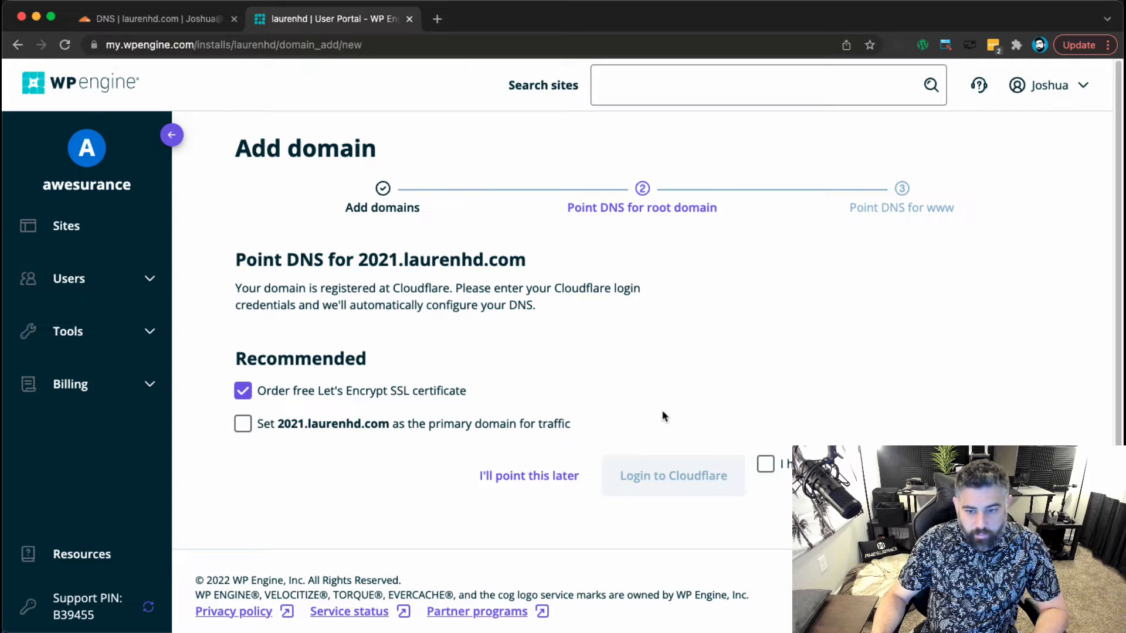
pyautogui.click(765, 464)
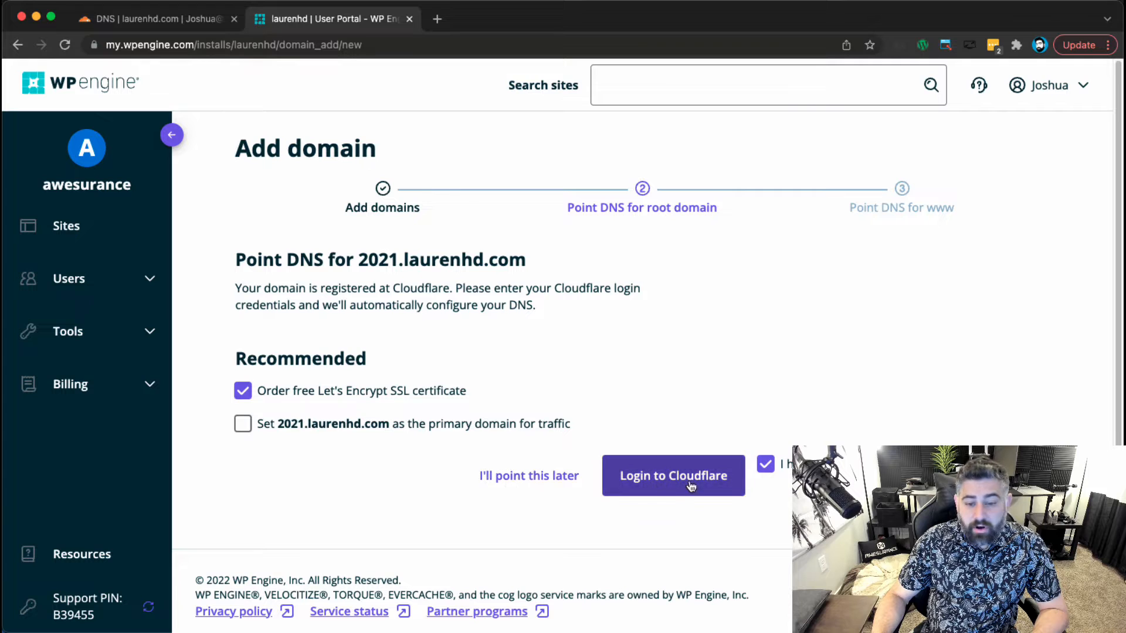
pyautogui.click(517, 485)
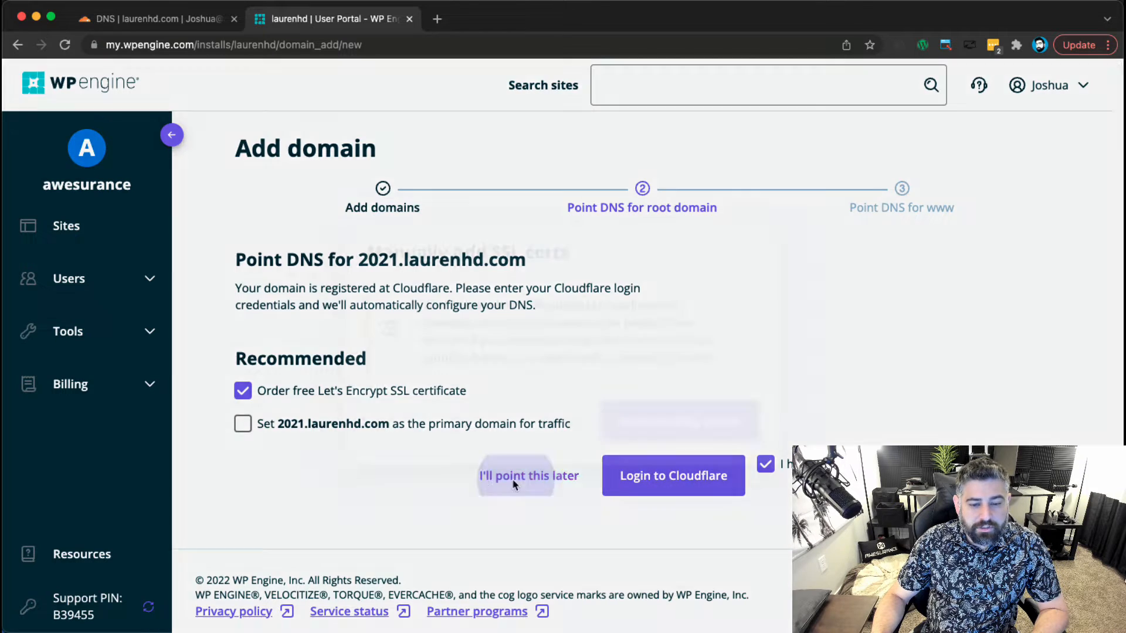
pyautogui.click(735, 439)
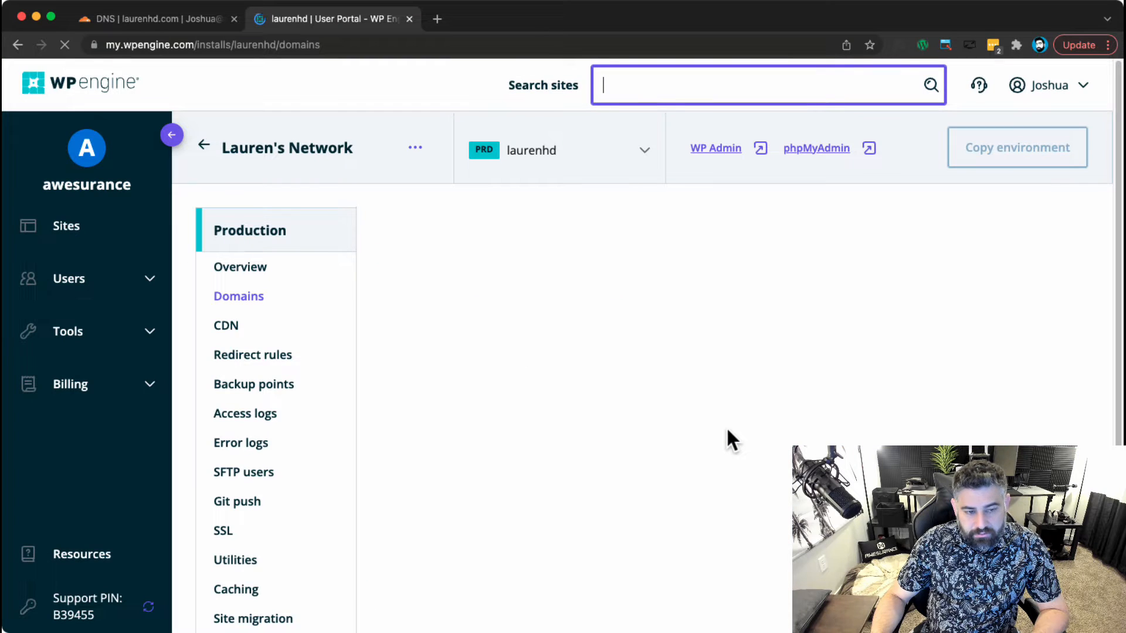
# Reload the Domains page and start Domain Connect for 2021.laurenhd.com.
pyautogui.scroll(-2, 723, 384)
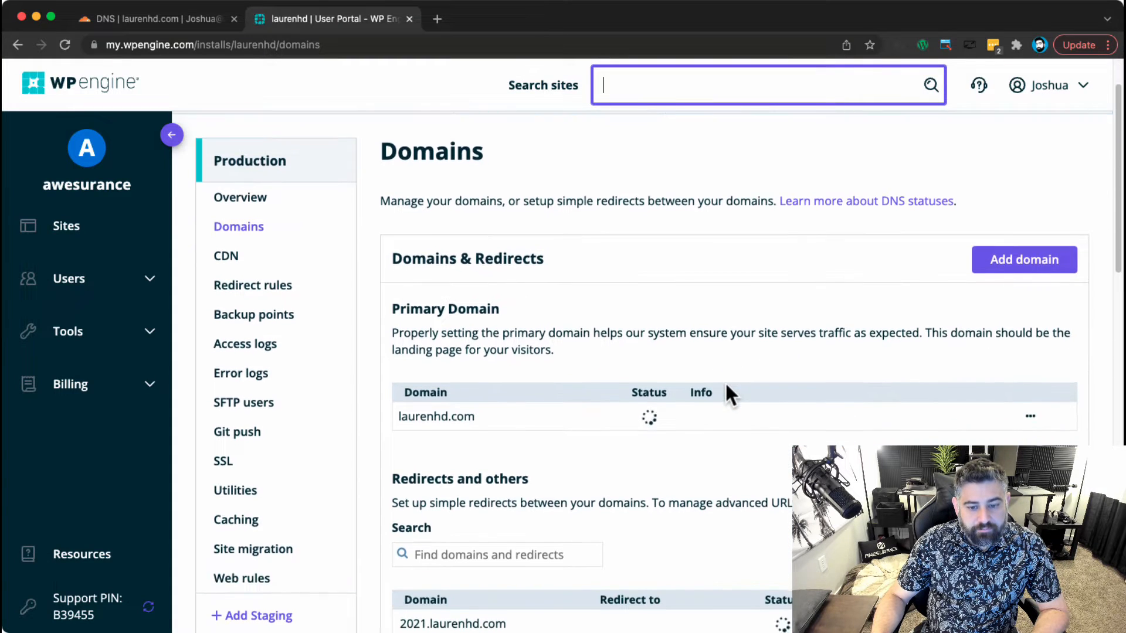
pyautogui.scroll(-4, 725, 381)
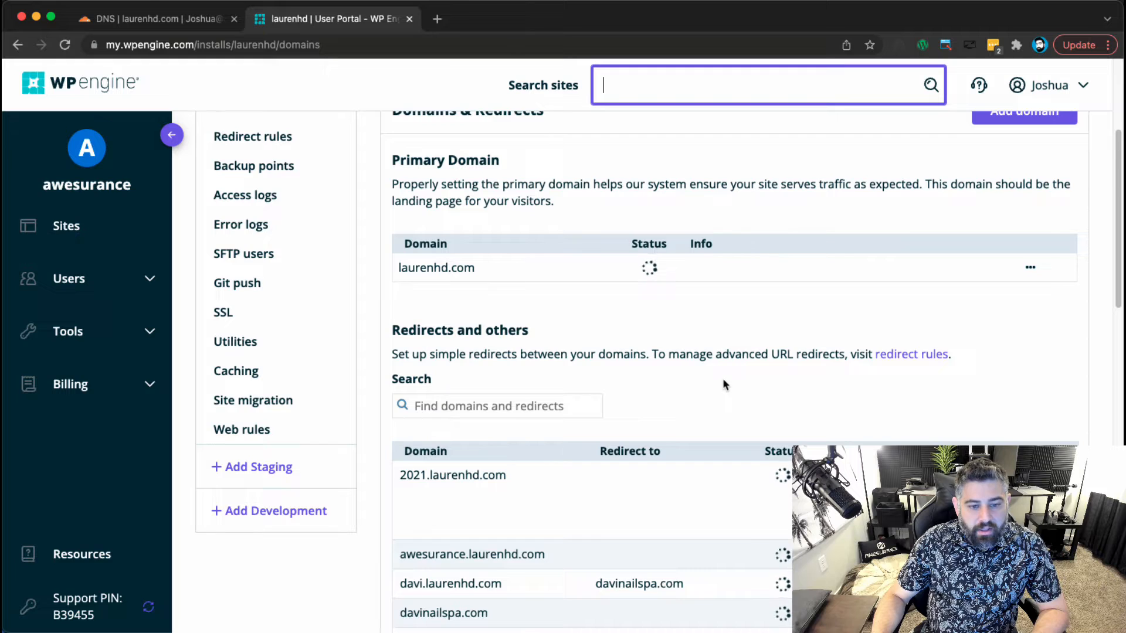
pyautogui.scroll(-1, 723, 375)
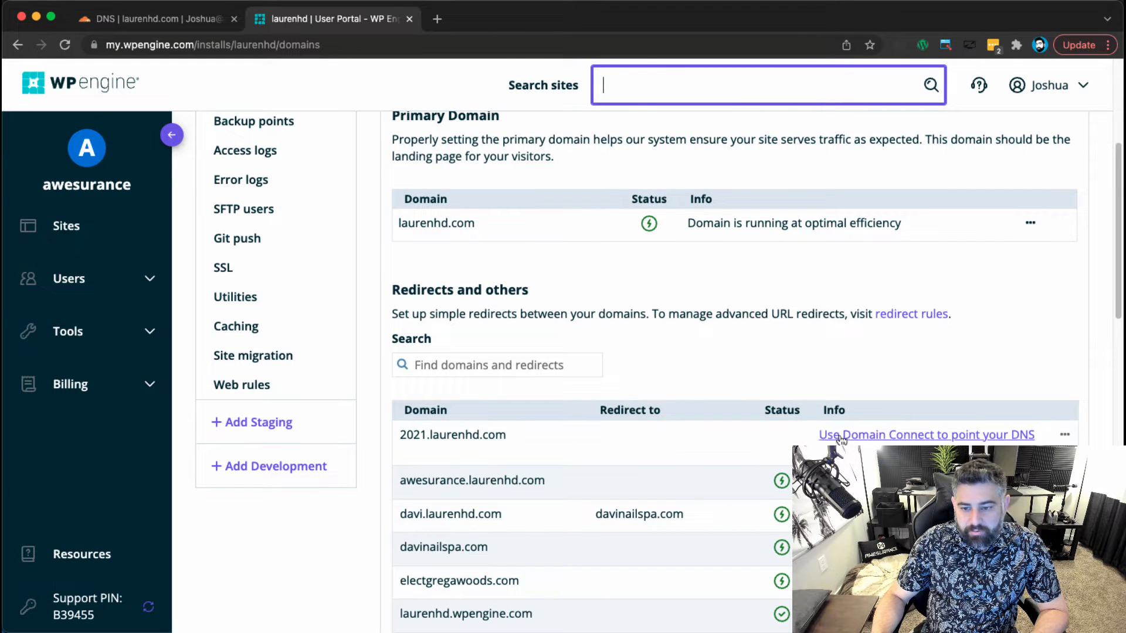
pyautogui.click(1065, 437)
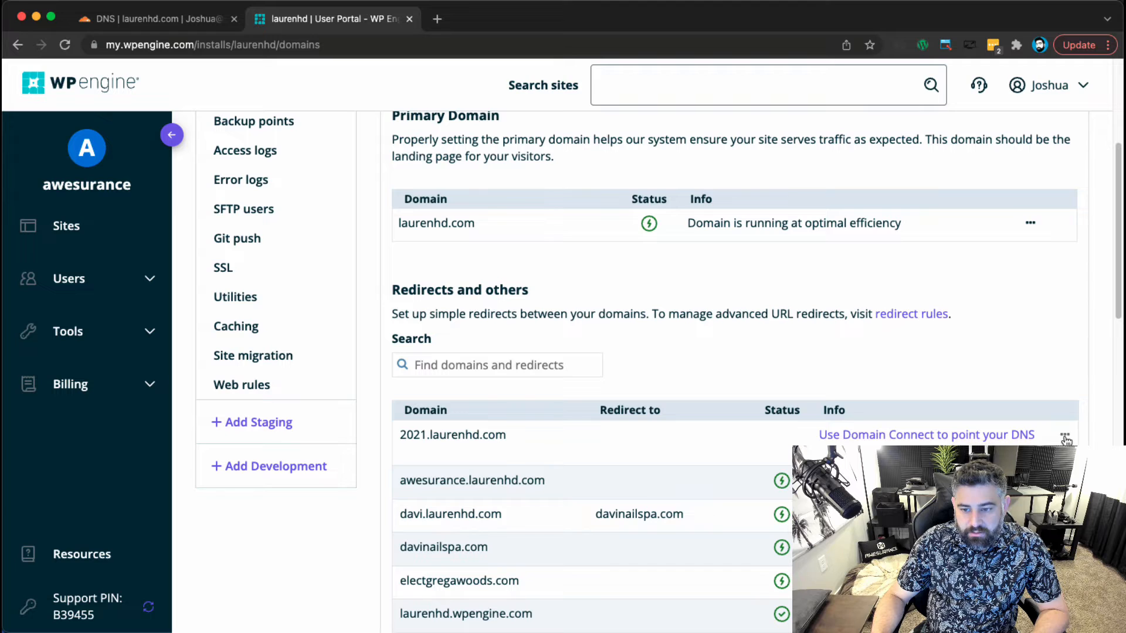
pyautogui.scroll(-1, 719, 444)
pyautogui.click(65, 45)
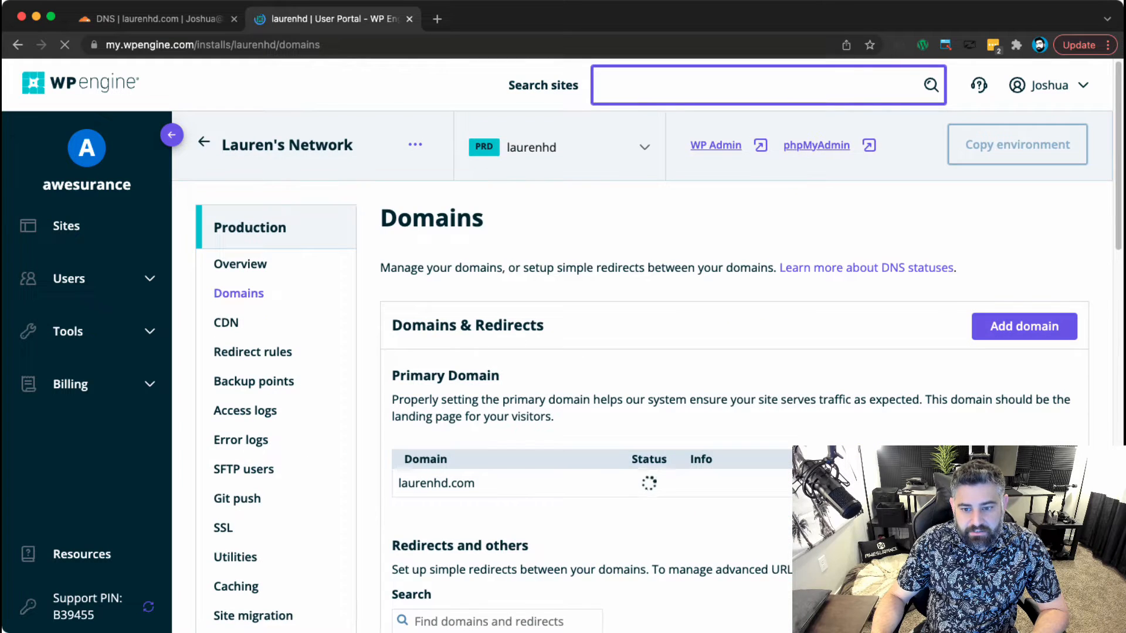
pyautogui.scroll(-3, 718, 375)
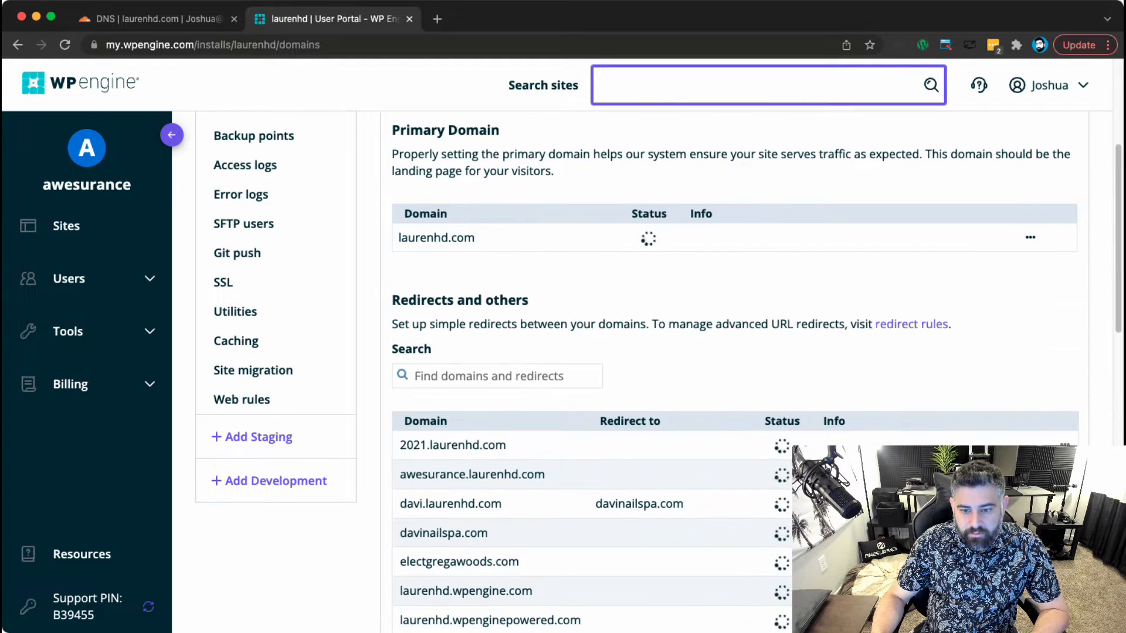
pyautogui.scroll(-3, 889, 272)
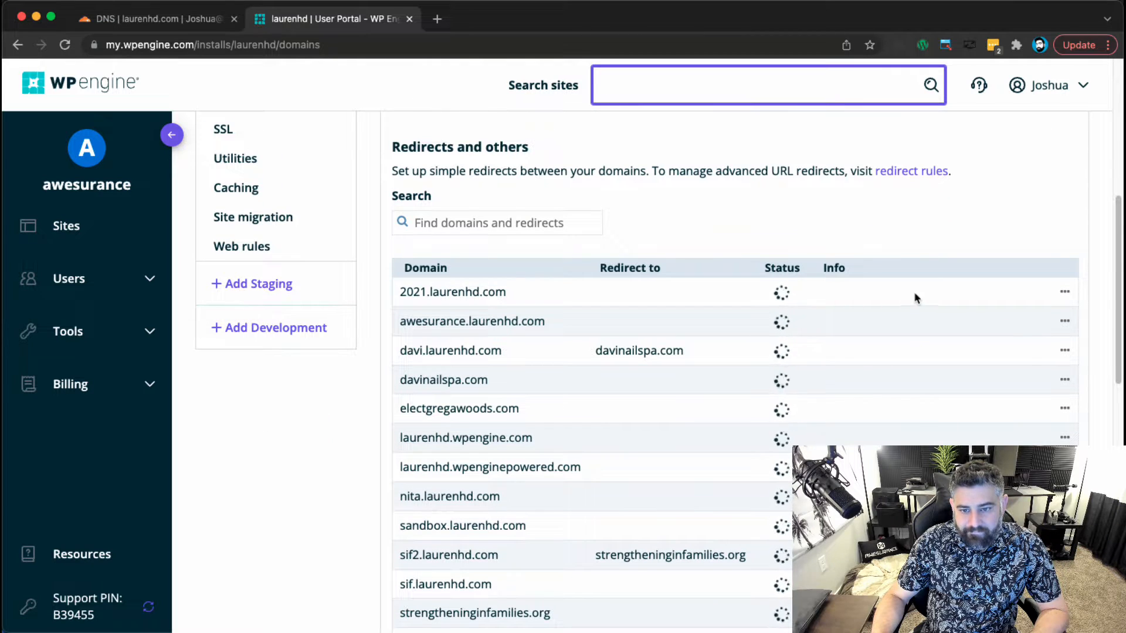
pyautogui.click(955, 306)
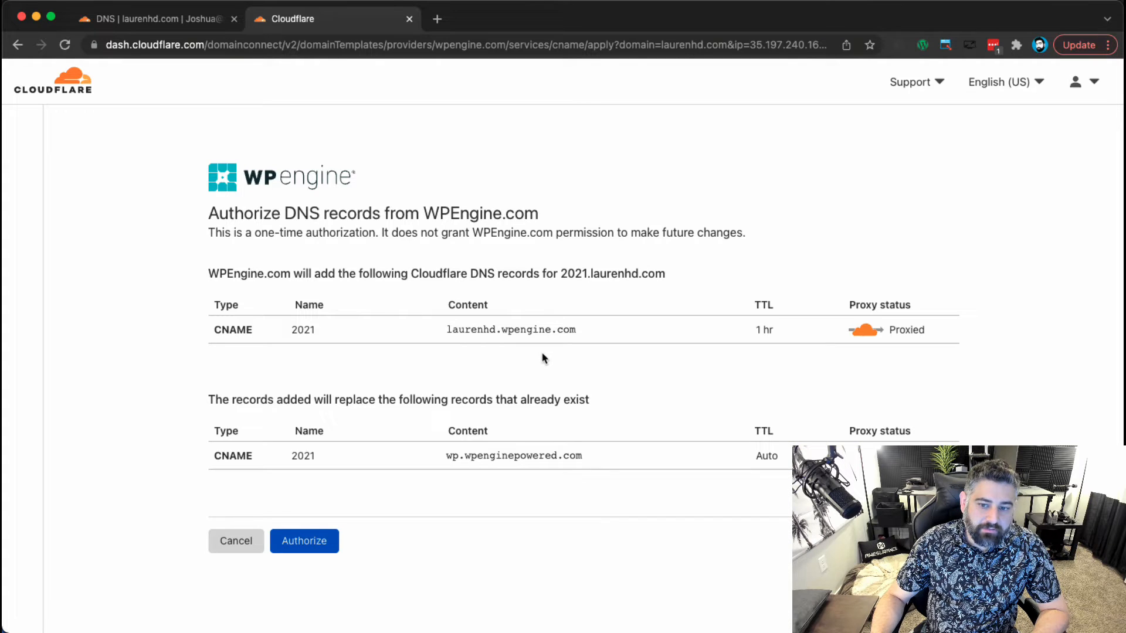
# Authorize WP Engine's DNS change in Cloudflare and begin upgrading the network for 2021.laurenhd.com.
pyautogui.click(320, 540)
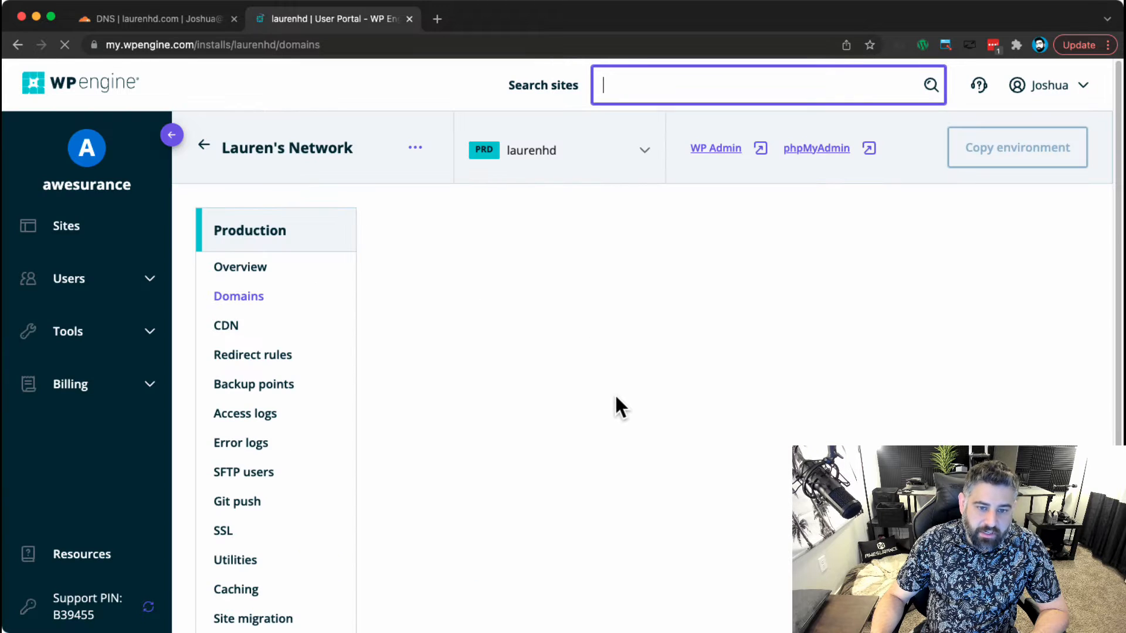
pyautogui.scroll(-4, 554, 404)
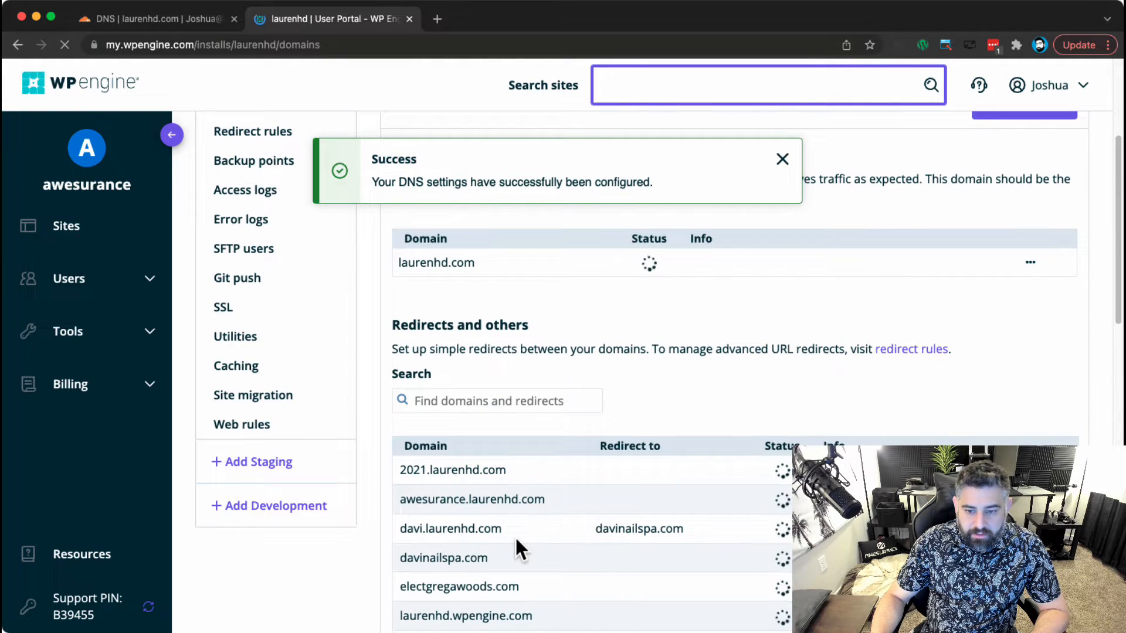
pyautogui.scroll(-2, 514, 535)
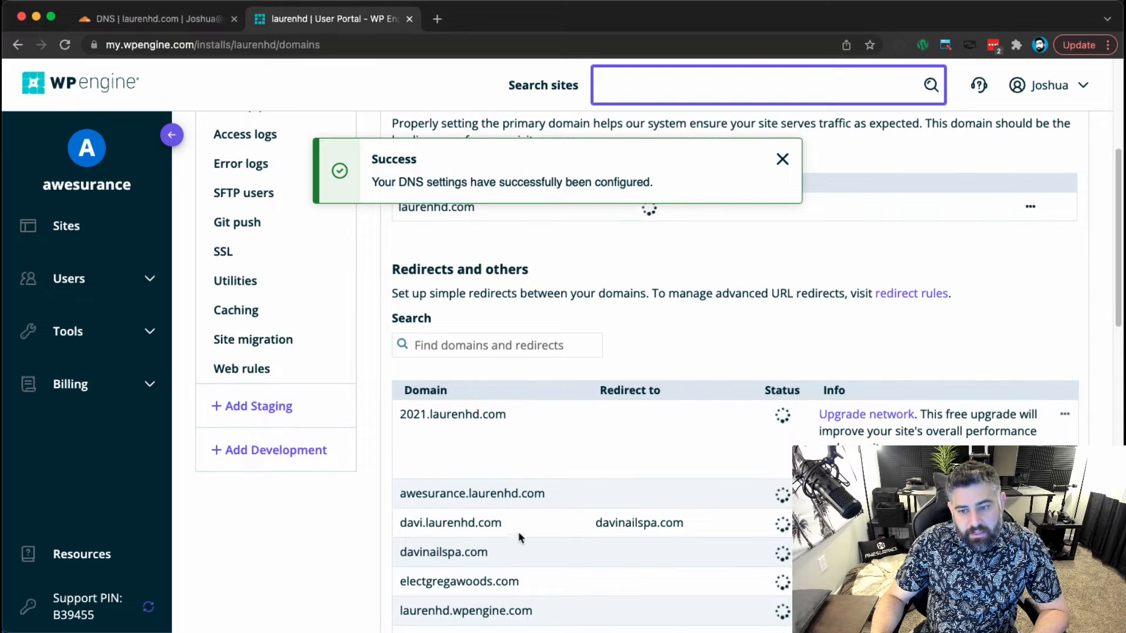
pyautogui.click(867, 415)
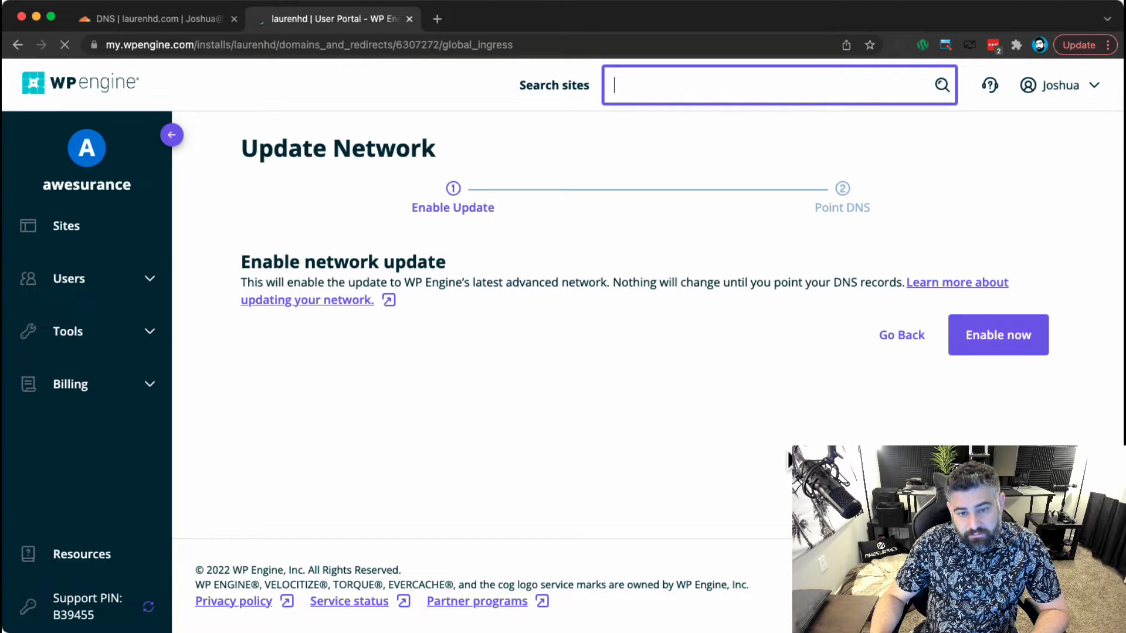
# Enable the network update and copy the wp.wpenginepowered.com CNAME target.
pyautogui.click(956, 346)
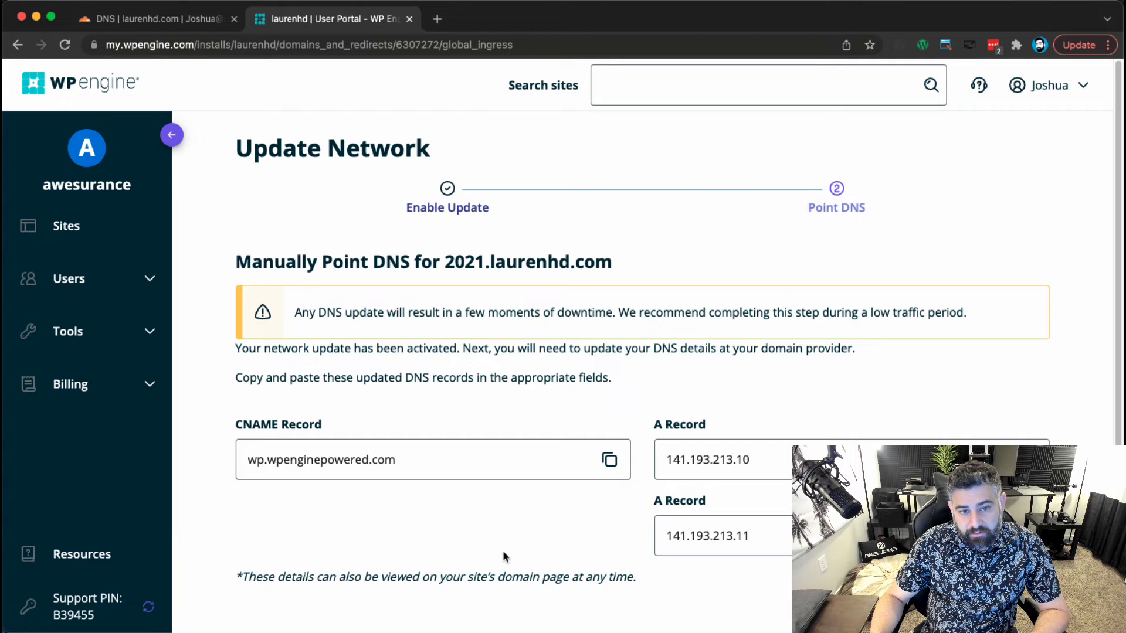
pyautogui.scroll(-1, 508, 493)
pyautogui.click(609, 433)
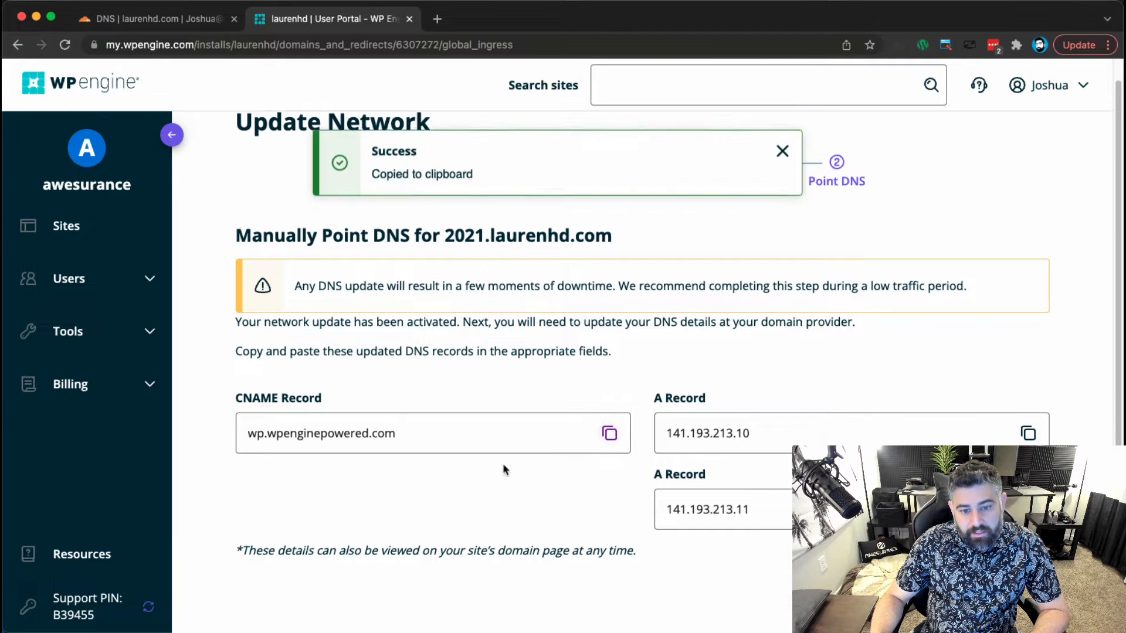
pyautogui.click(160, 19)
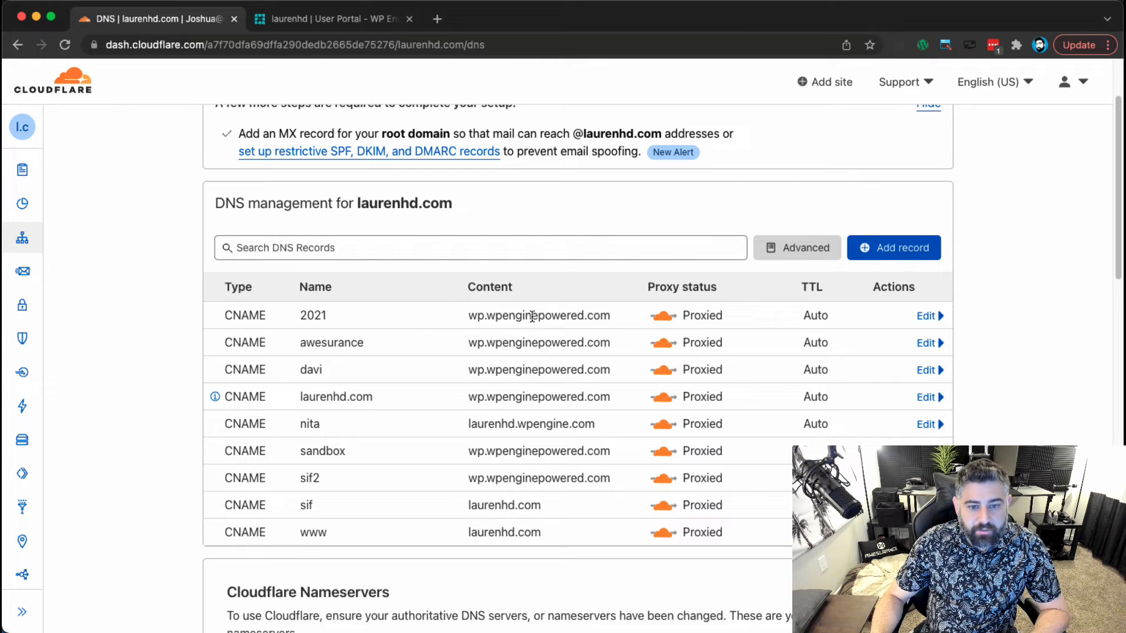
# Edit the 2021 CNAME so its target is wp.wpenginepowered.com and save.
pyautogui.click(65, 45)
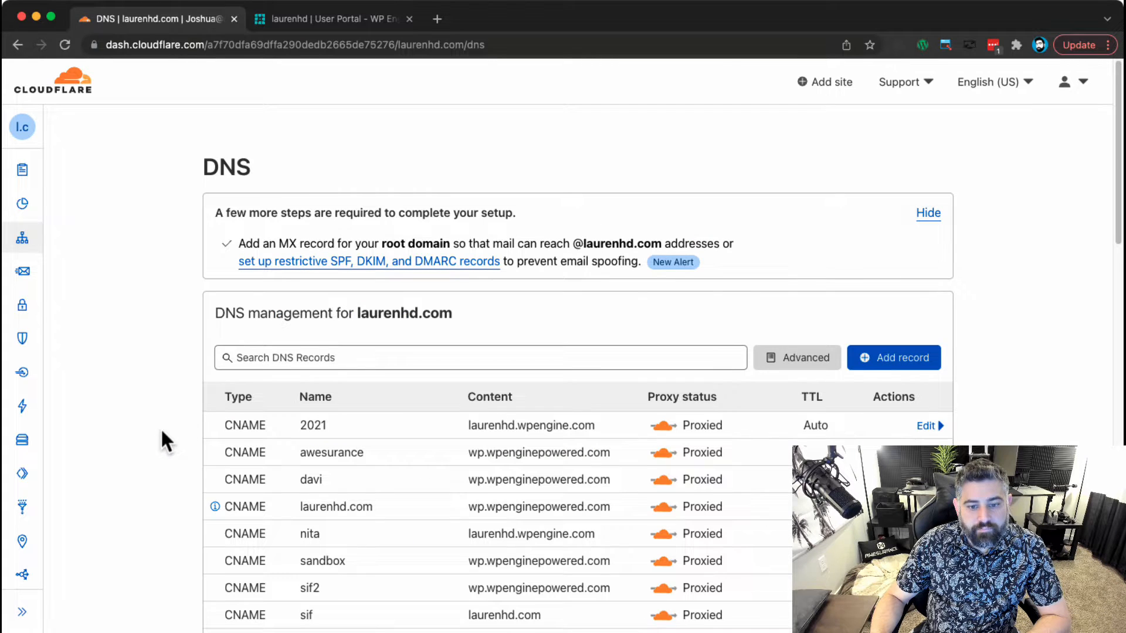
pyautogui.scroll(-3, 168, 394)
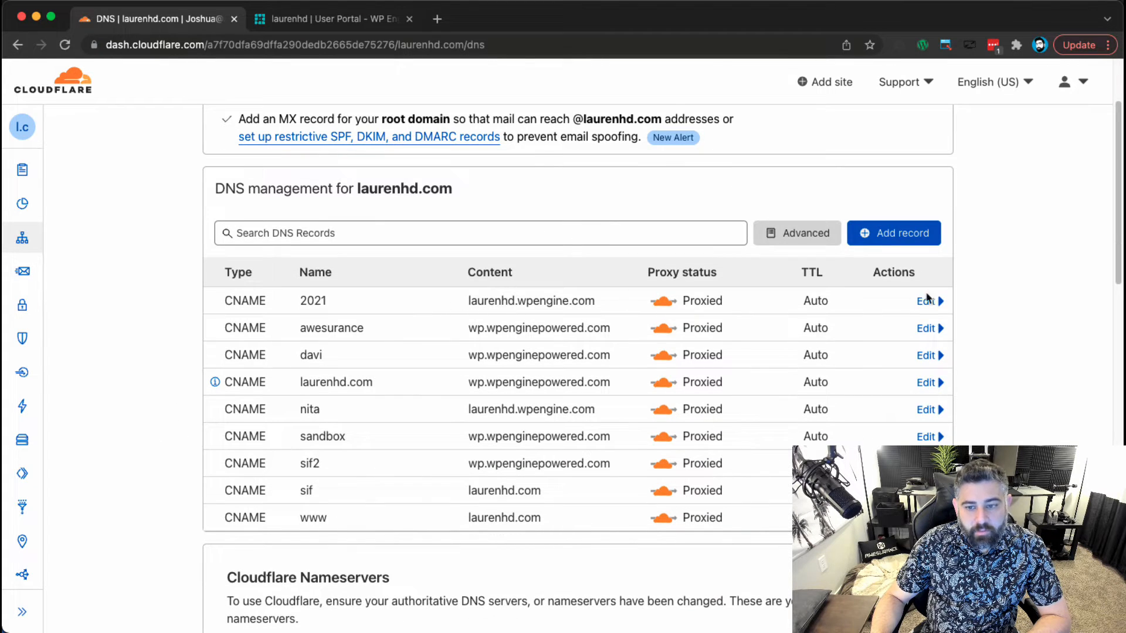
pyautogui.click(925, 300)
pyautogui.tripleClick(572, 344)
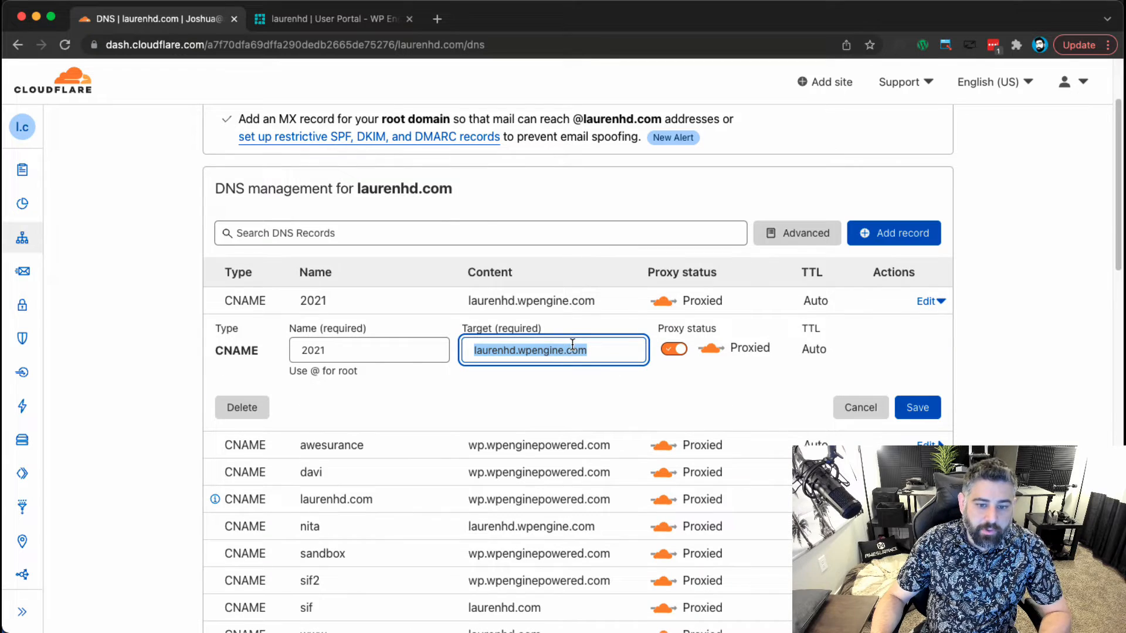
pyautogui.press('super+v')
pyautogui.click(914, 407)
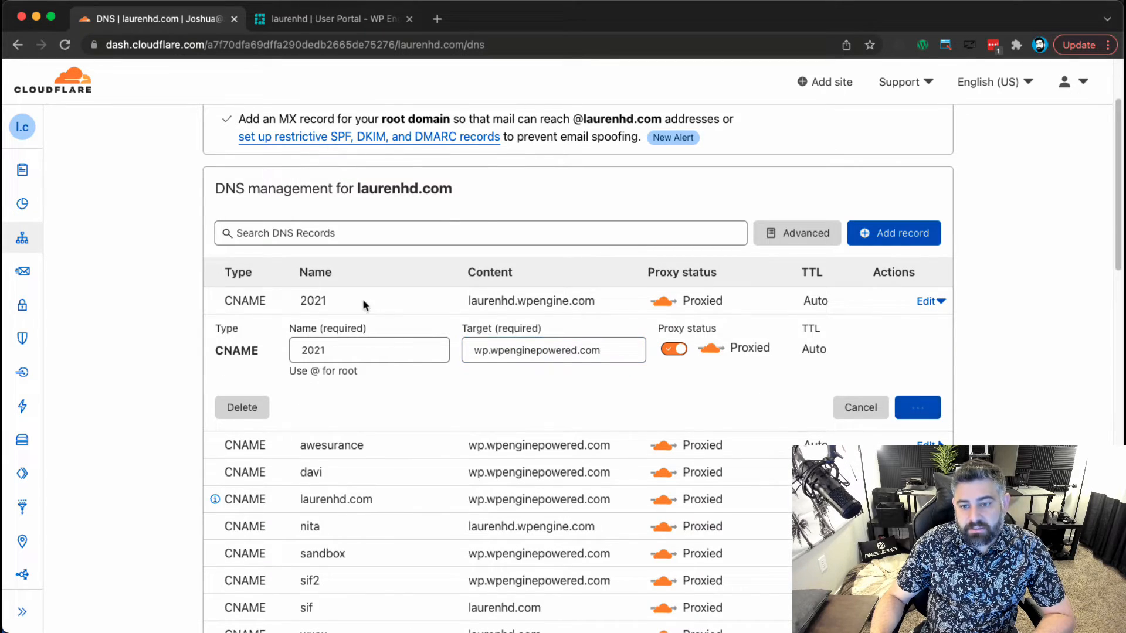
# Go back to WP Engine and return to the laurenhd Domains list.
pyautogui.scroll(2, 222, 443)
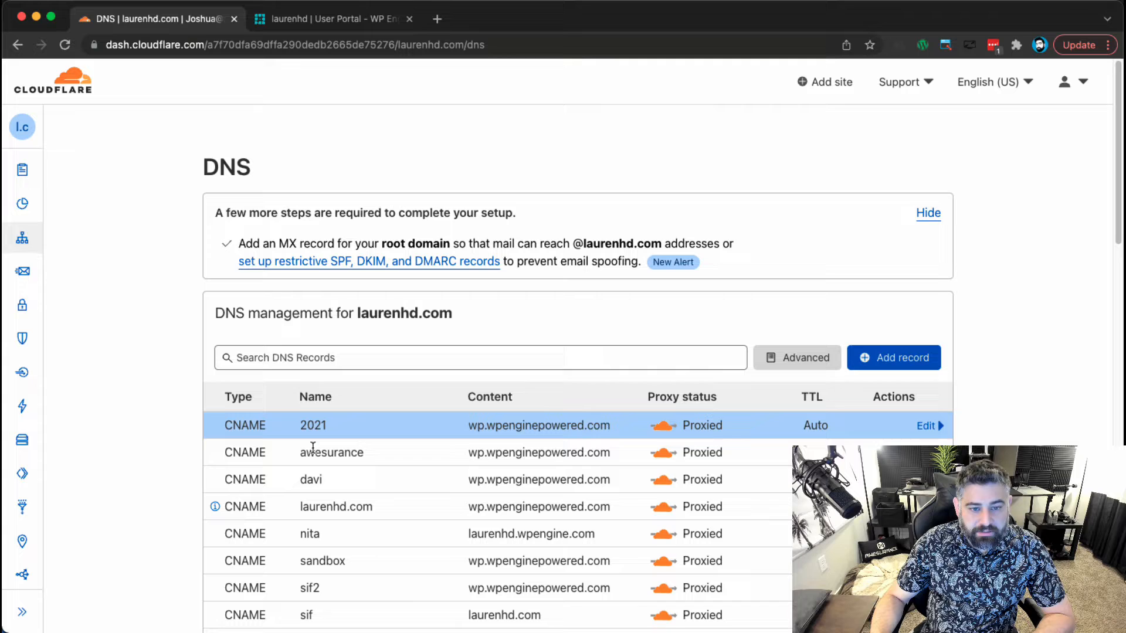
pyautogui.click(321, 19)
pyautogui.scroll(-2, 509, 460)
pyautogui.click(1011, 519)
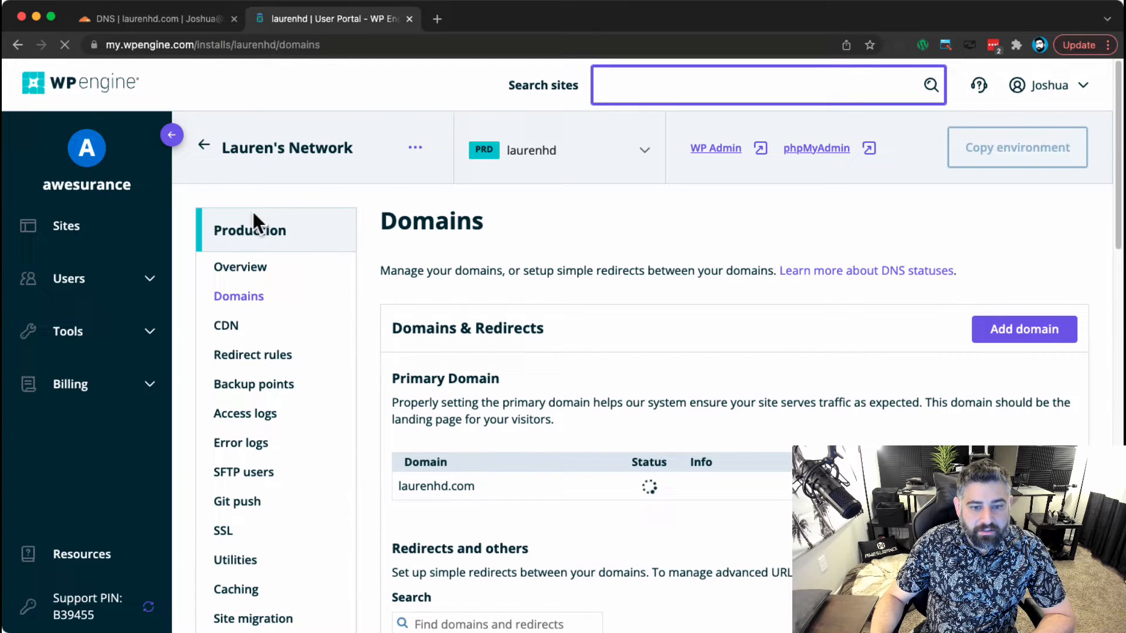
# Scroll the Domains list to confirm 2021.laurenhd.com shows optimal efficiency.
pyautogui.scroll(-5, 586, 528)
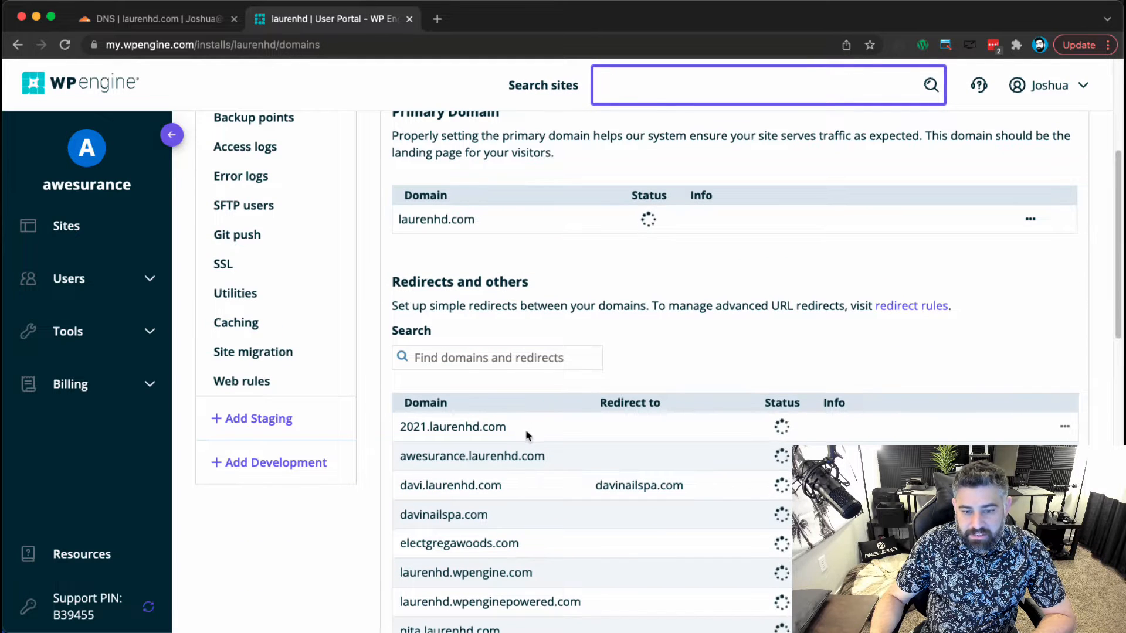
pyautogui.scroll(-1, 532, 565)
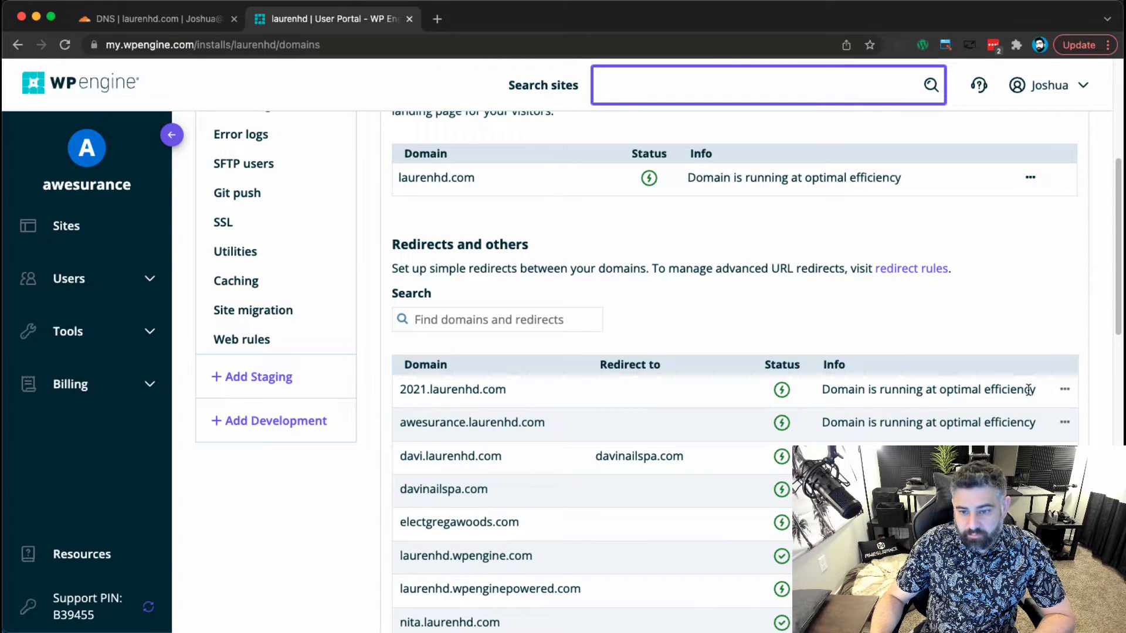
# Load the laurenhd.com network admin in a new tab and try logging in with saved credentials.
pyautogui.click(436, 19)
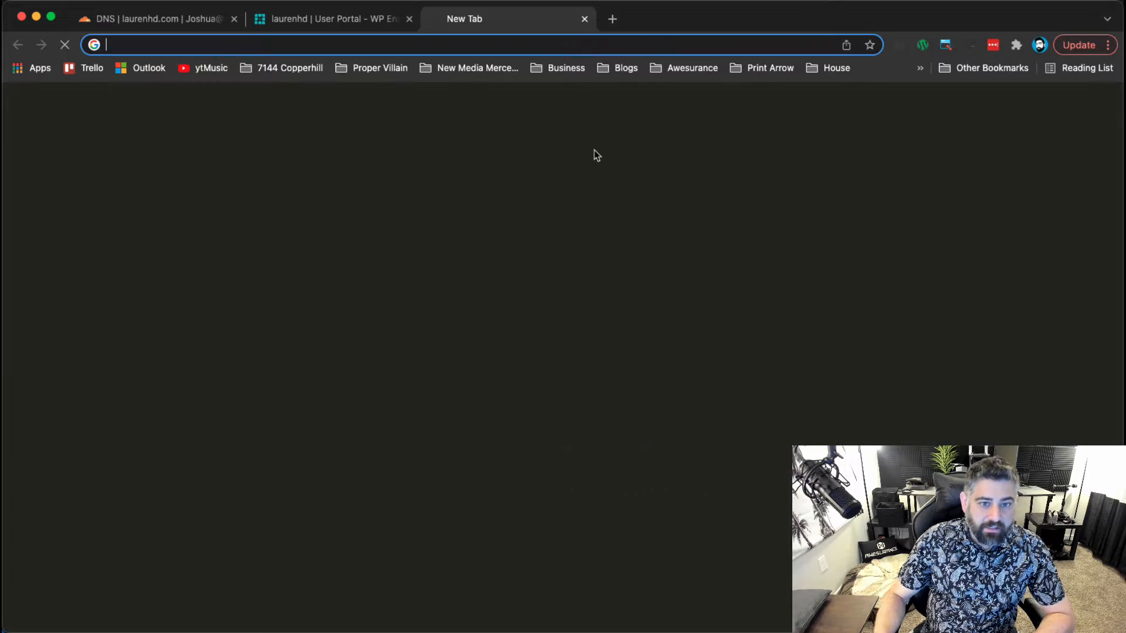
pyautogui.write('lauren')
pyautogui.press('Right')
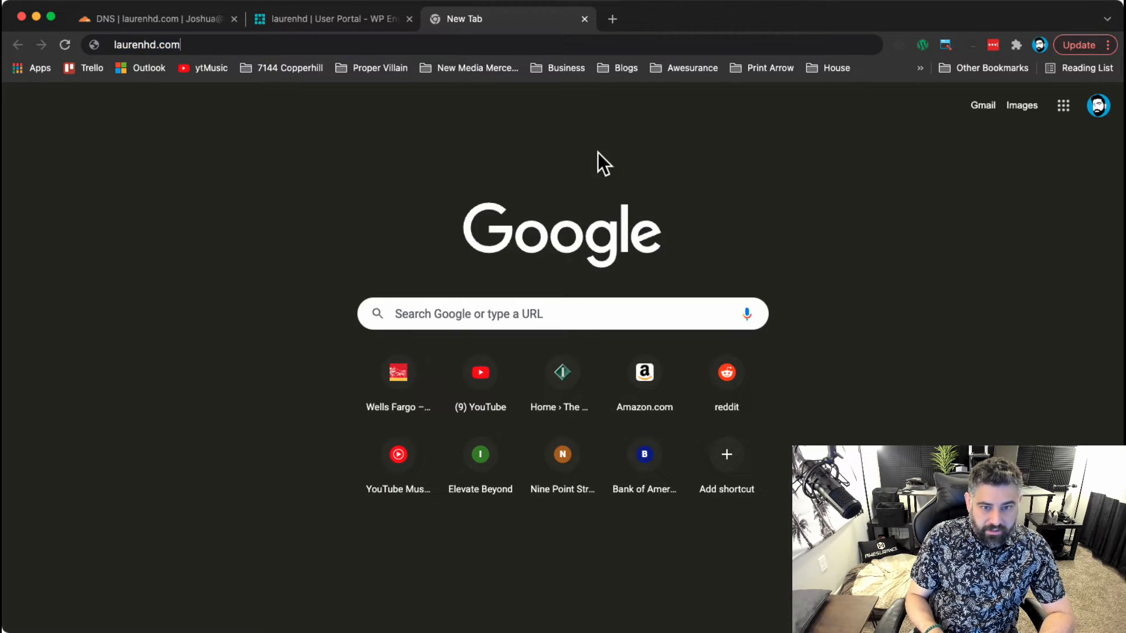
pyautogui.press('Down')
pyautogui.press('Return')
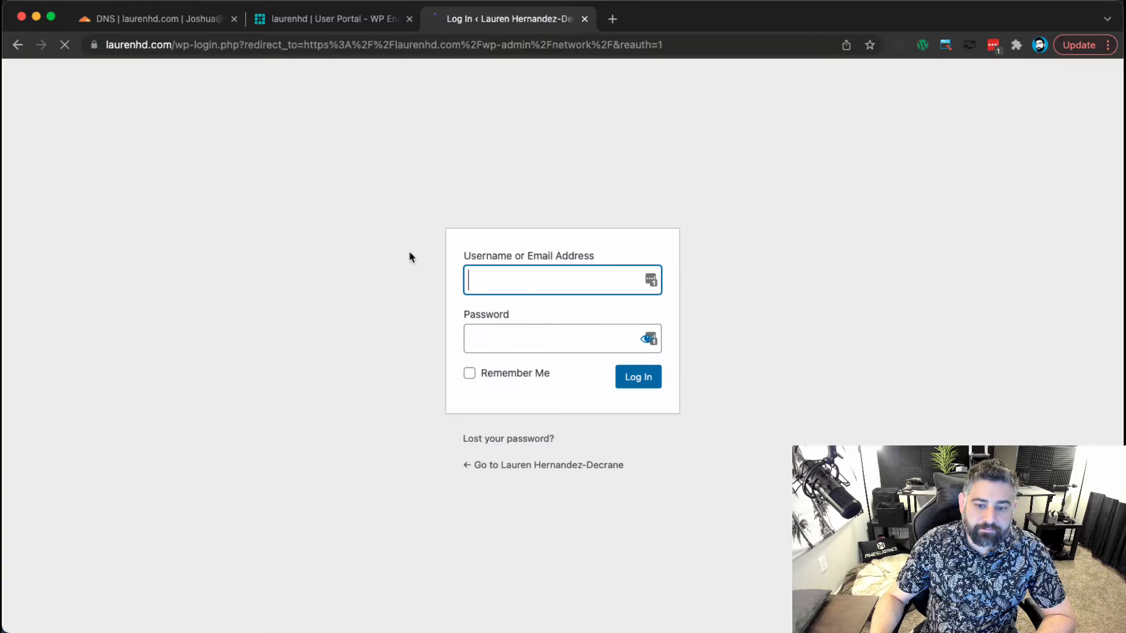
pyautogui.click(657, 380)
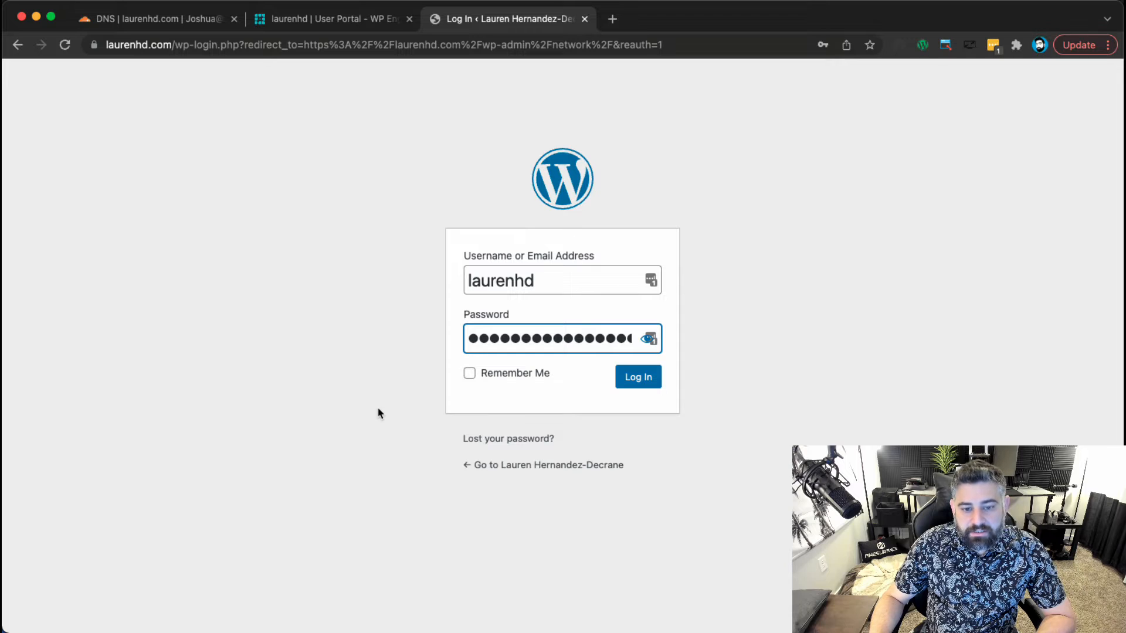
pyautogui.click(647, 384)
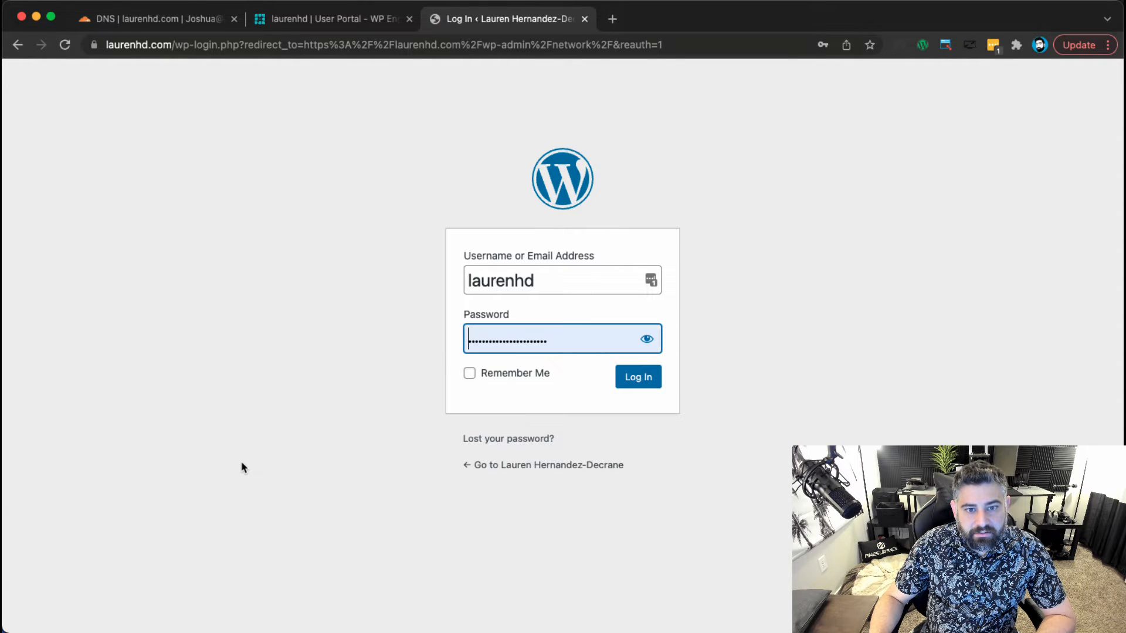
# Correct the address to laurenhd.com/wp-admin/network and load it.
pyautogui.moveTo(171, 43); pyautogui.dragTo(746, 37)
pyautogui.press('BackSpace')
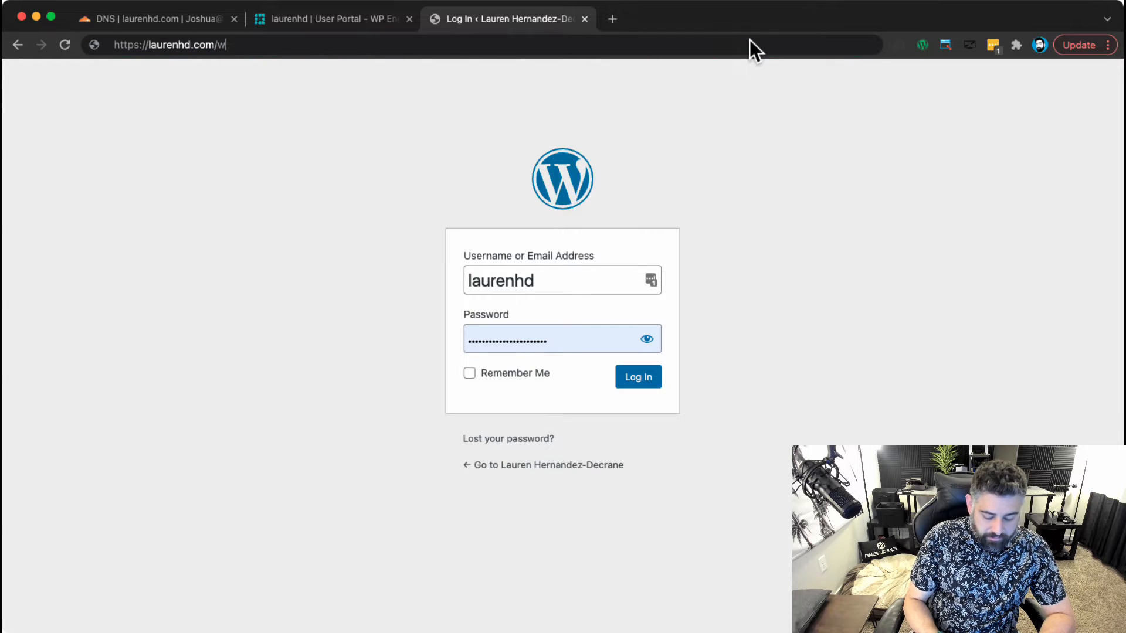
pyautogui.write('p-adm')
pyautogui.press('BackSpace')
pyautogui.write('in/ne')
pyautogui.press('Return')
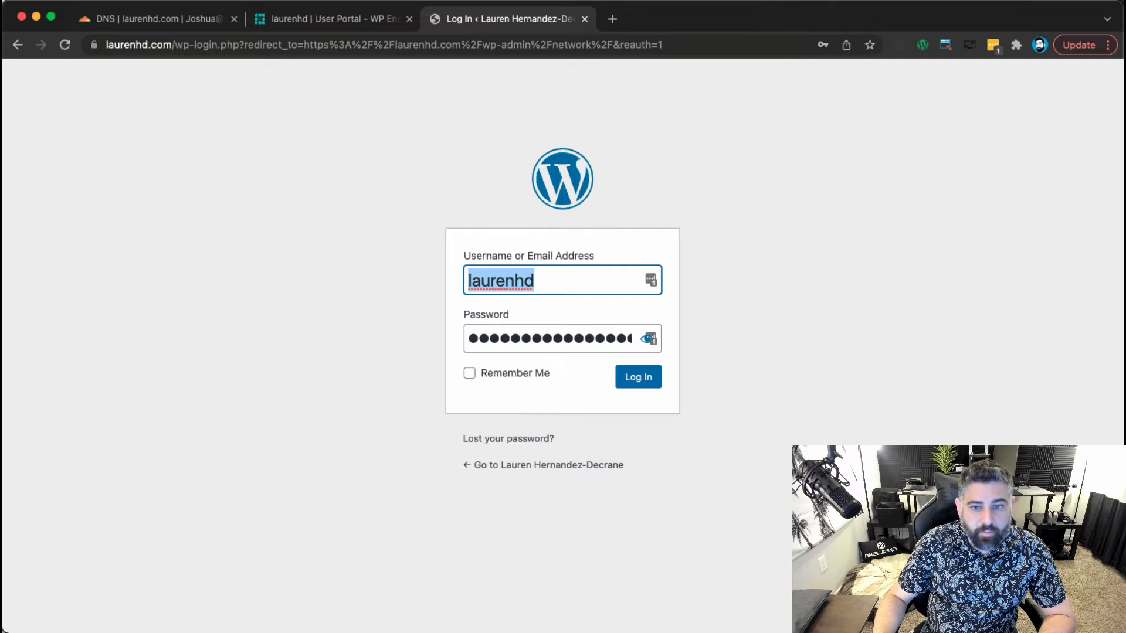
# Bring up the laurenhd.com login page in an Incognito window.
pyautogui.press('super+Tab')
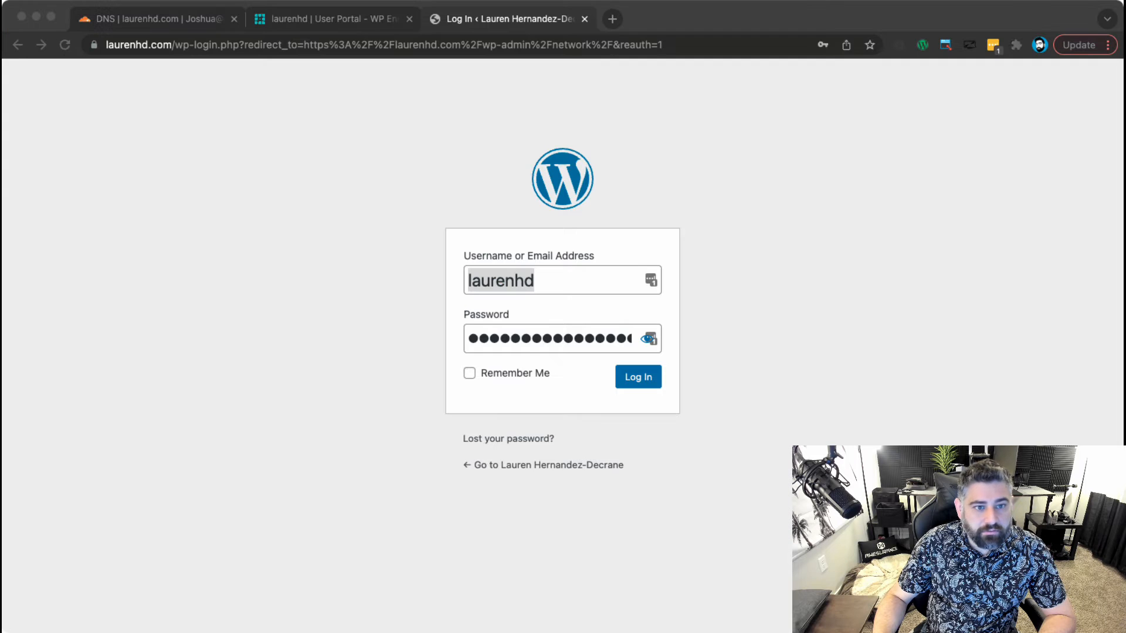
pyautogui.click(103, 230)
pyautogui.click(251, 302)
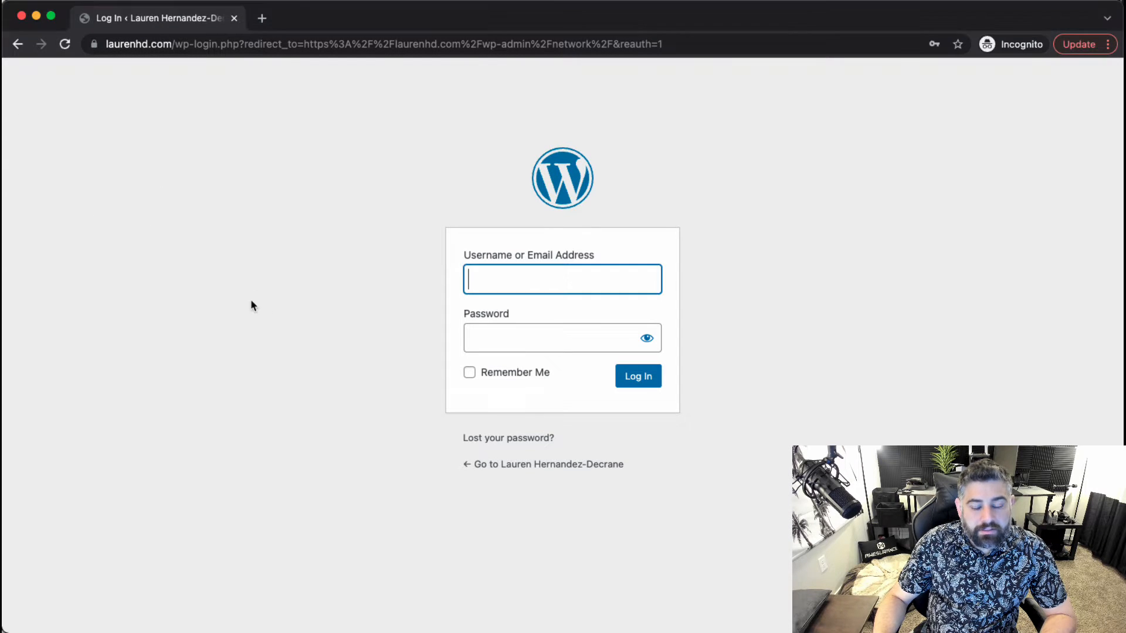
# Log in to the network admin with the saved credentials and open the Sites list of all 8 sites.
pyautogui.click(213, 234)
pyautogui.click(511, 281)
pyautogui.click(532, 325)
pyautogui.click(617, 374)
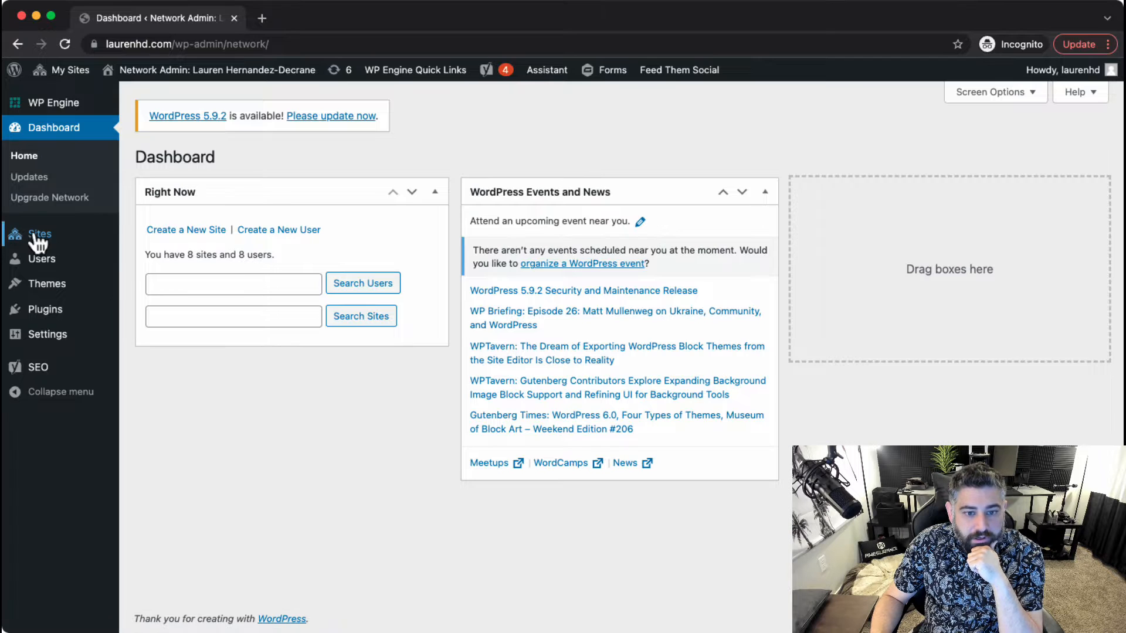
pyautogui.click(87, 242)
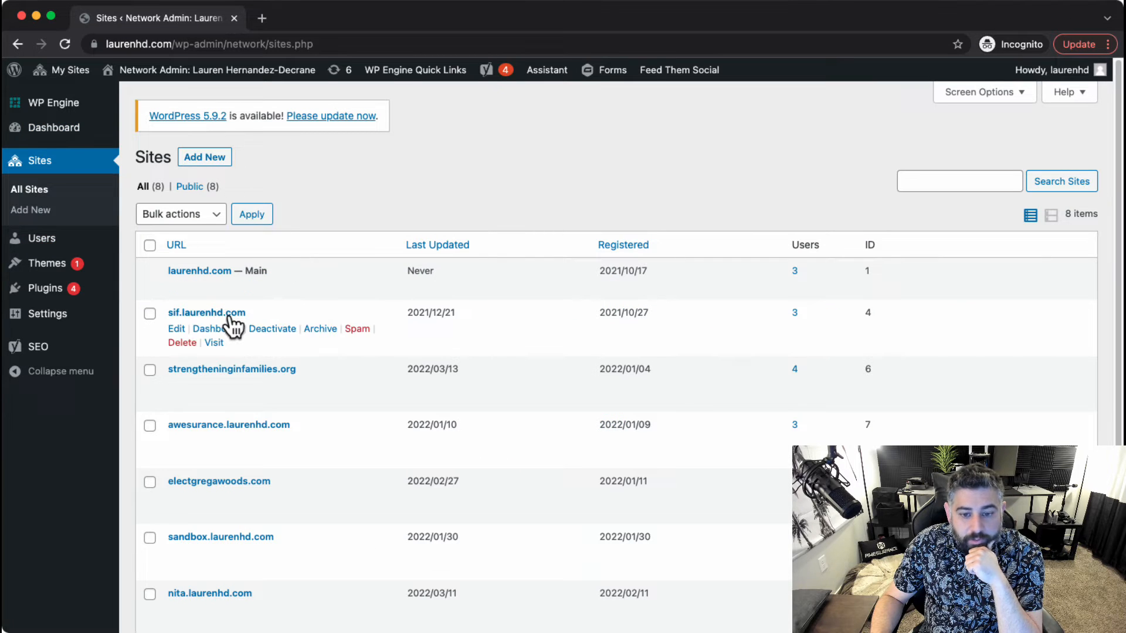
pyautogui.moveTo(73, 326)
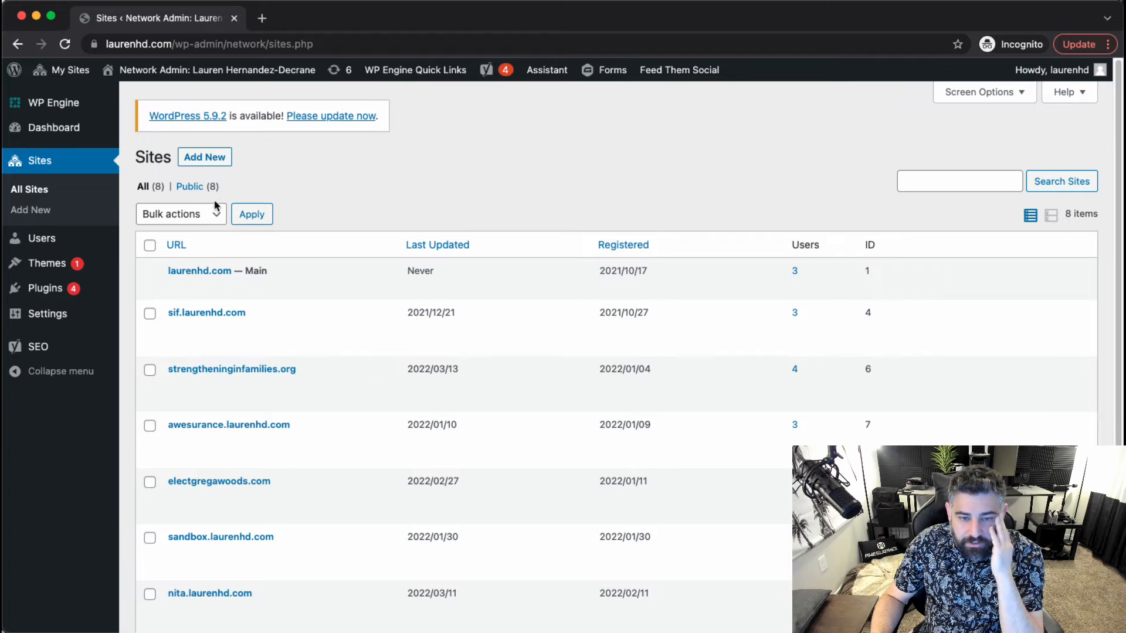
# Add network site '2021' titled '2021 Annual Report for Strengthening Indiana Families' with the admin's email.
pyautogui.click(196, 152)
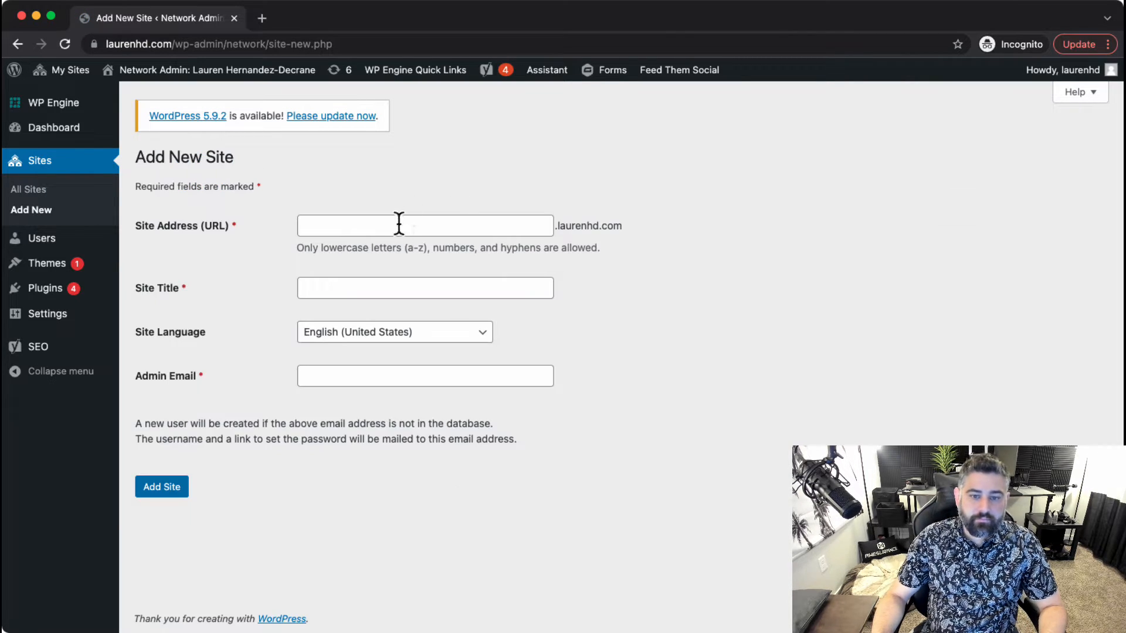
pyautogui.click(399, 222)
pyautogui.write('2021')
pyautogui.click(291, 229)
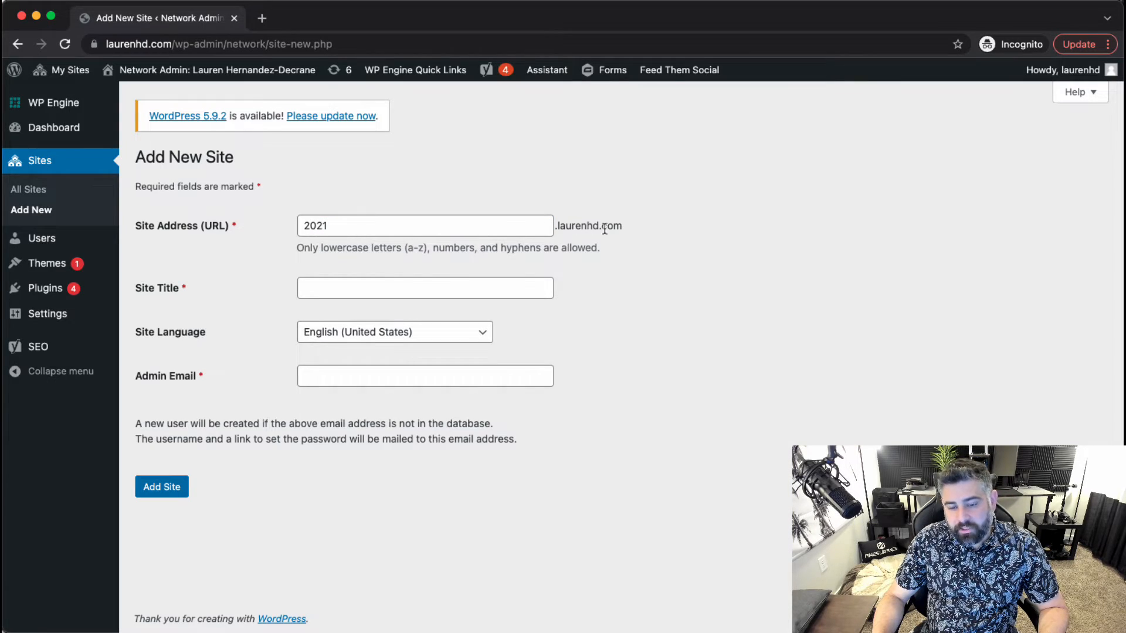
pyautogui.click(393, 283)
pyautogui.write('2021 Annual Report for Strengtheni')
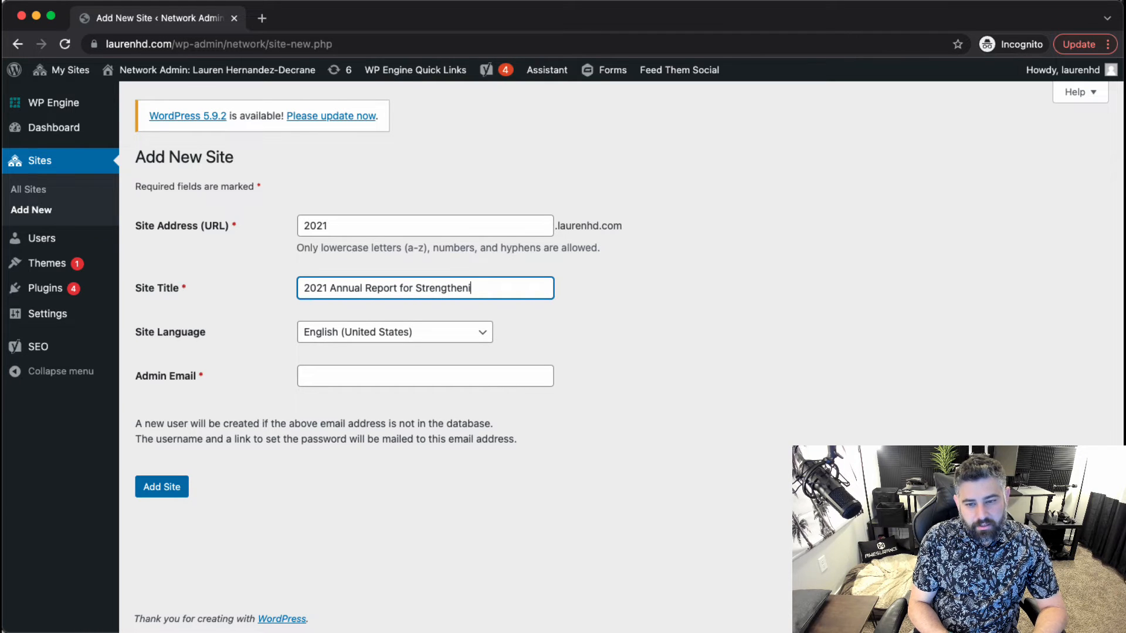
pyautogui.write('amilies')
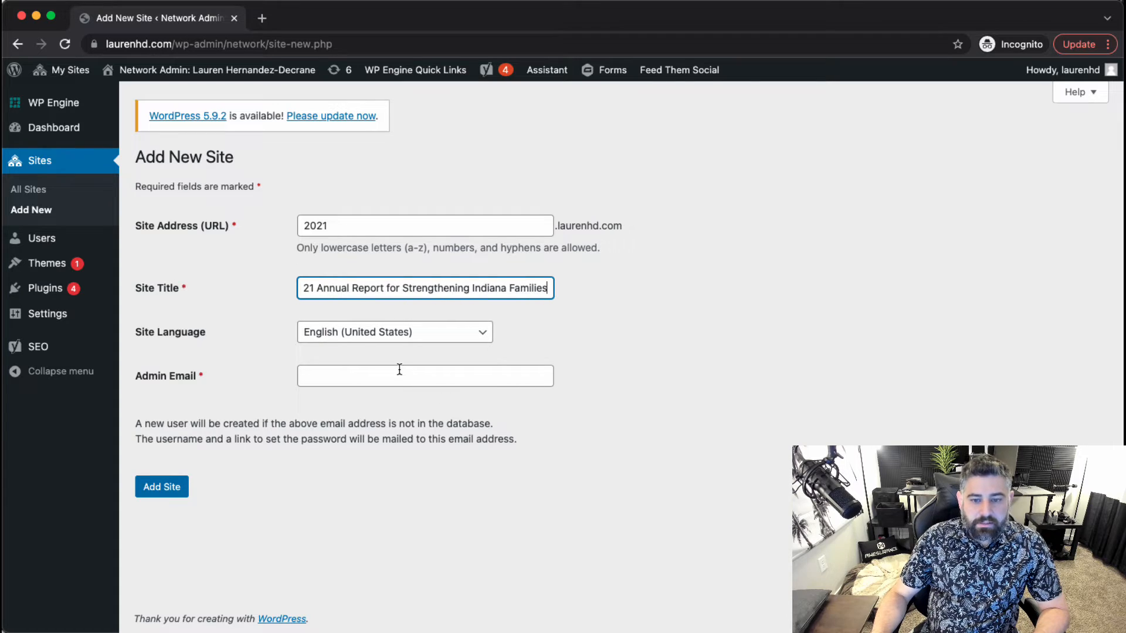
pyautogui.click(403, 376)
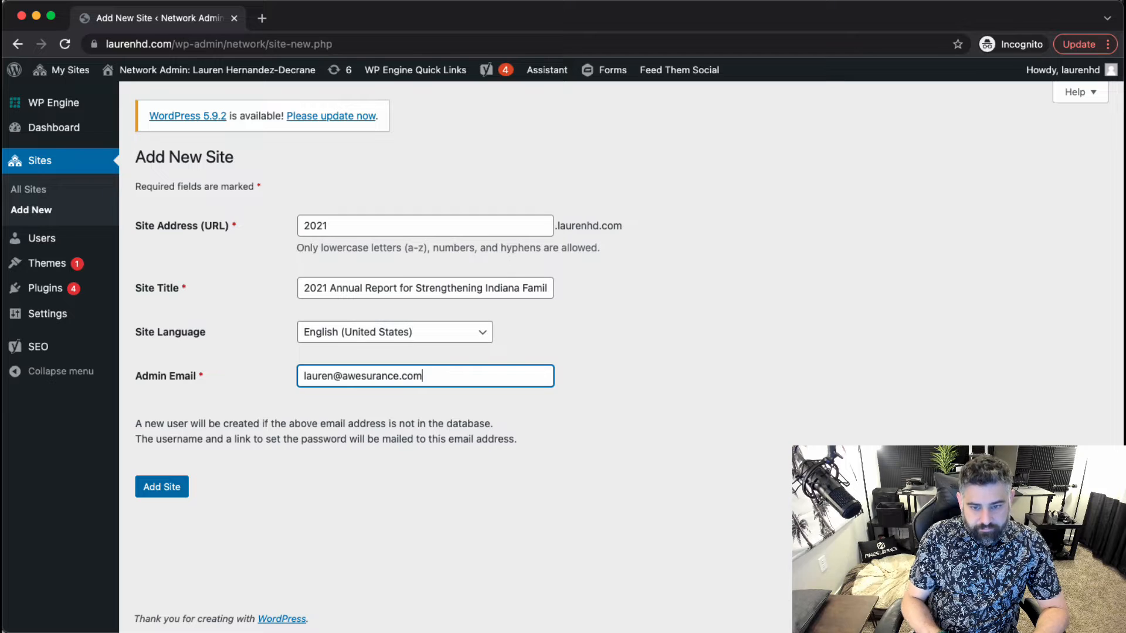
pyautogui.click(168, 486)
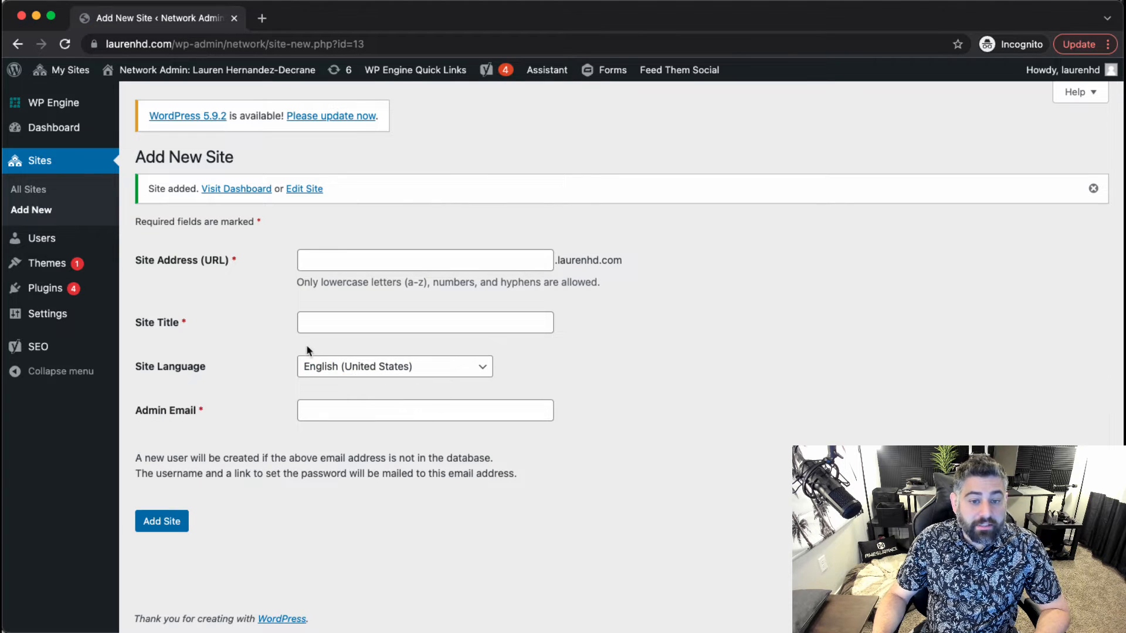
# Open the new site's Edit Site page, then load cloudflare.com in a new tab.
pyautogui.click(304, 189)
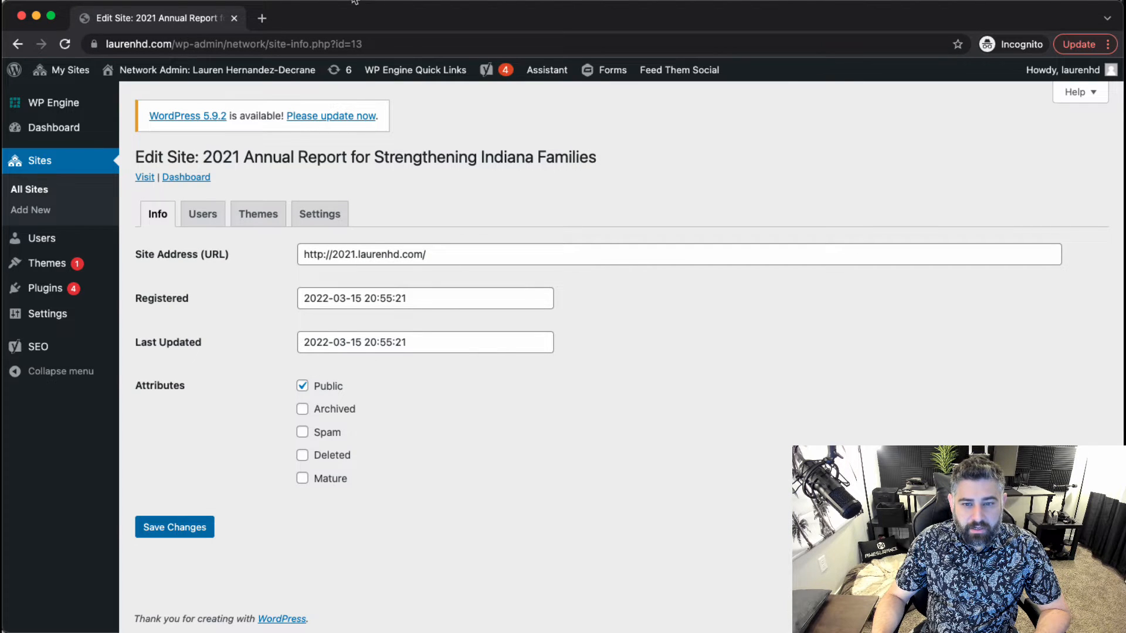
pyautogui.click(262, 18)
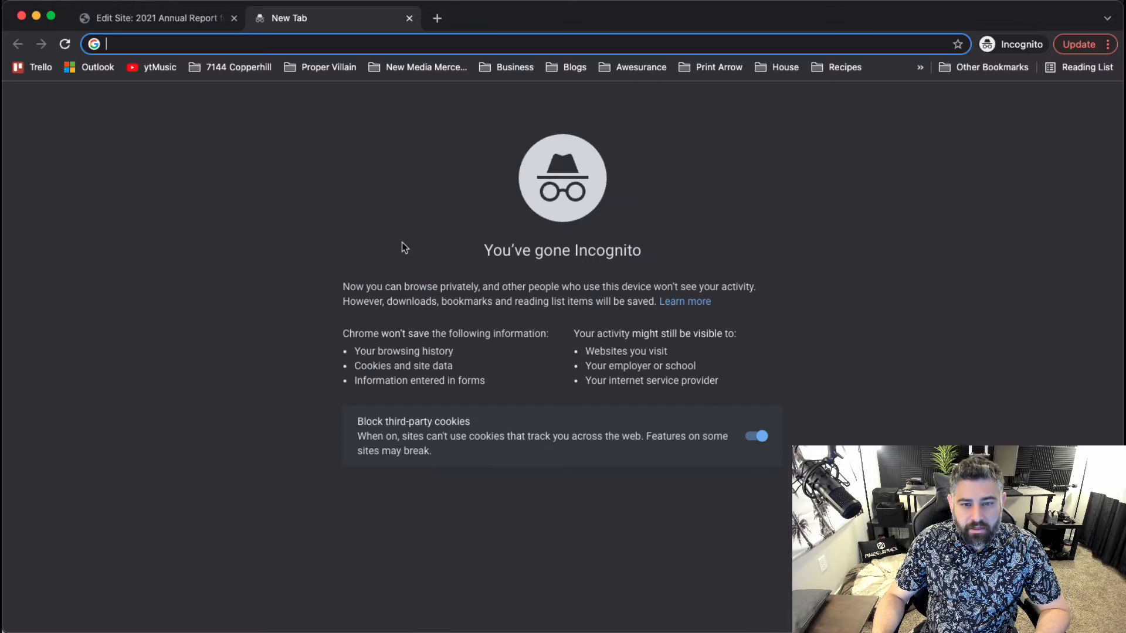
pyautogui.write('cloudflare.com')
pyautogui.press('Return')
pyautogui.press('super+t')
# Load my.wpengine.com and sign in with the account email and password.
pyautogui.write('my.')
pyautogui.press('Return')
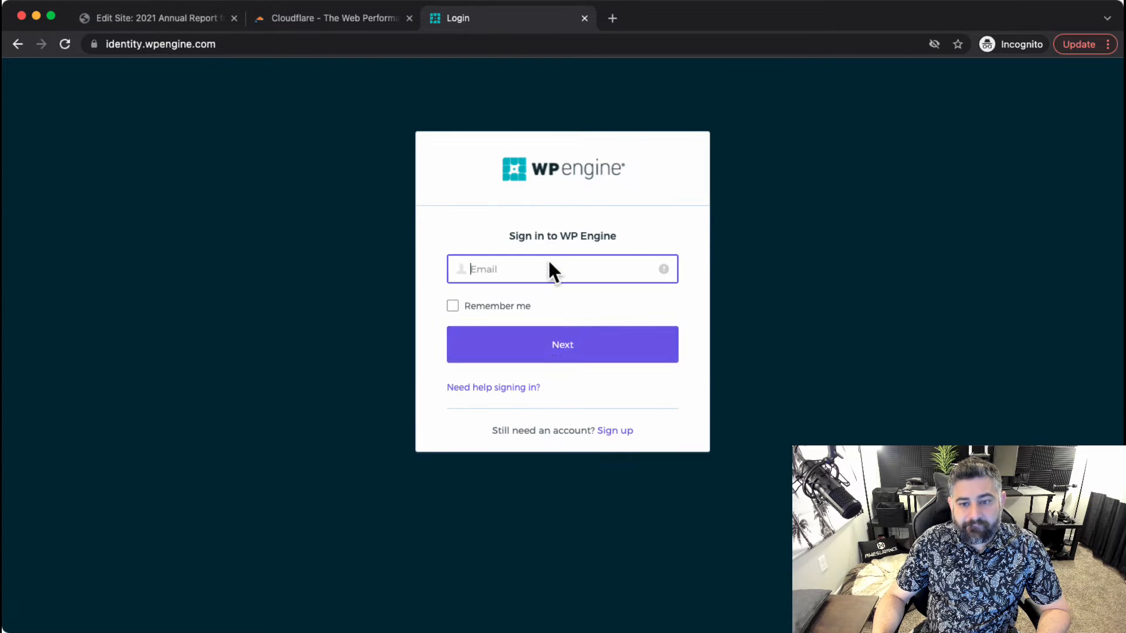
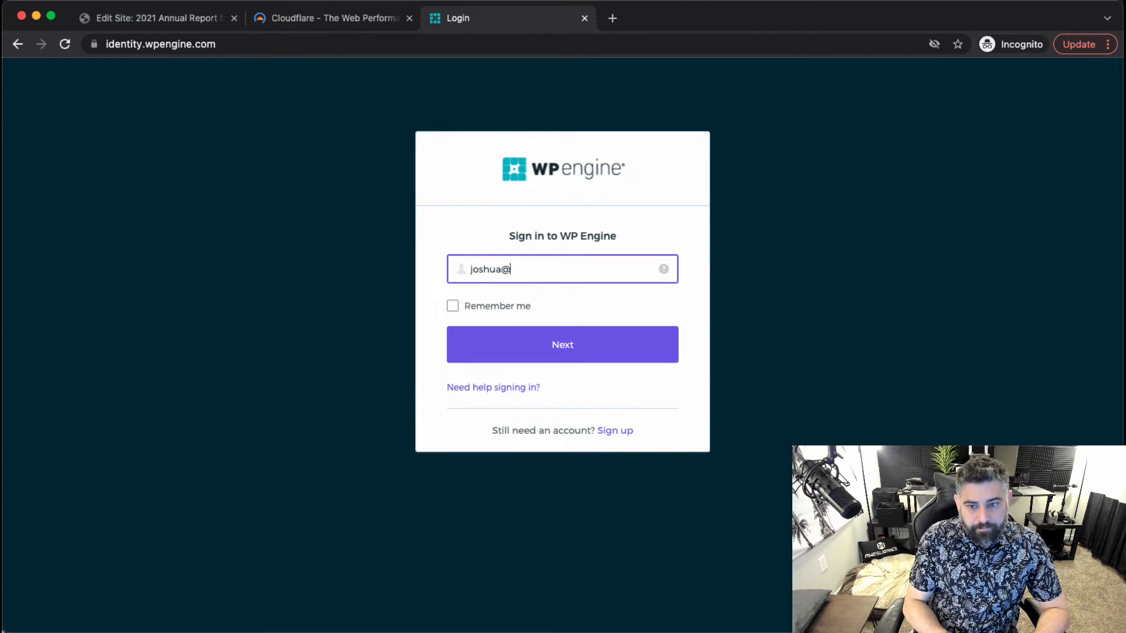
pyautogui.press('Return')
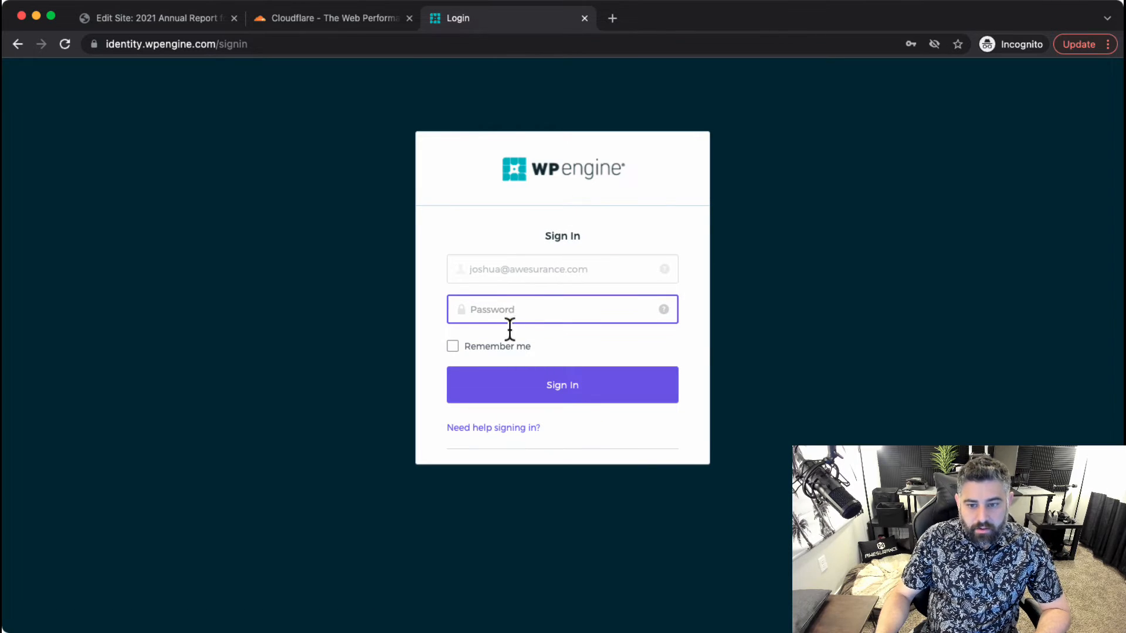
pyautogui.press('super+v')
pyautogui.press('Return')
# Check the Cloudflare and WP Engine tabs, then return to the WordPress Edit Site tab.
pyautogui.click(309, 19)
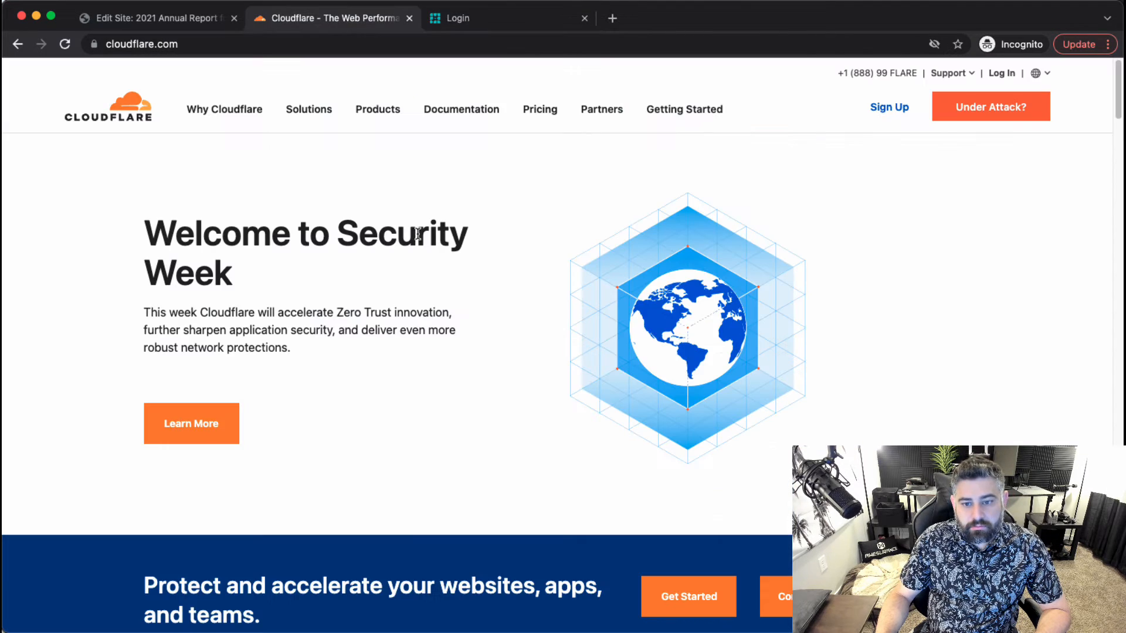
pyautogui.click(577, 23)
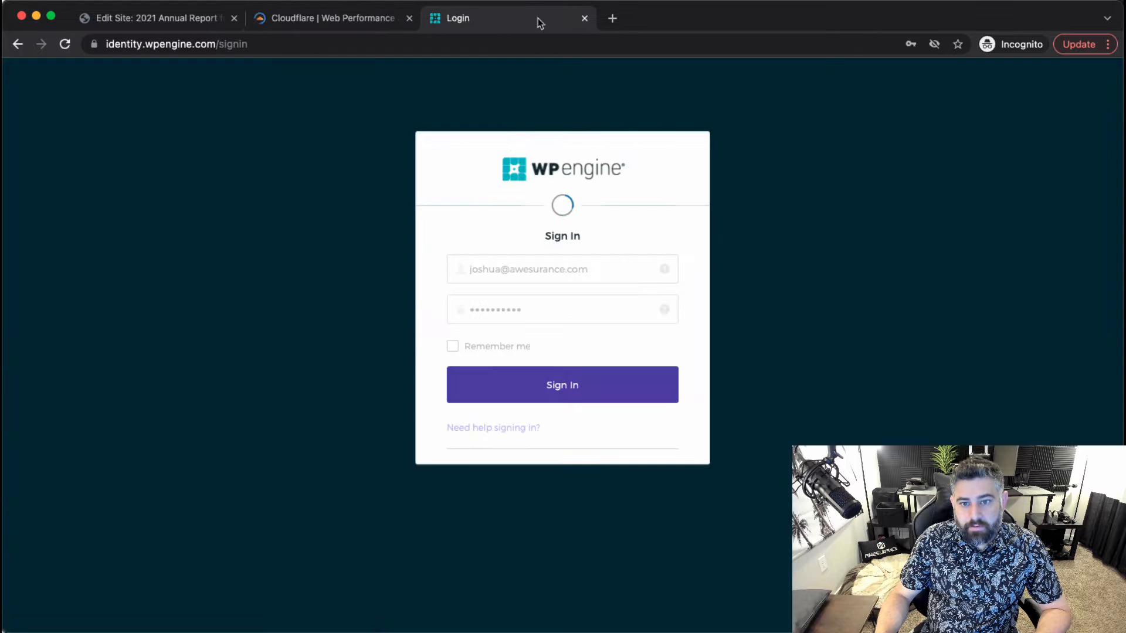
pyautogui.click(295, 23)
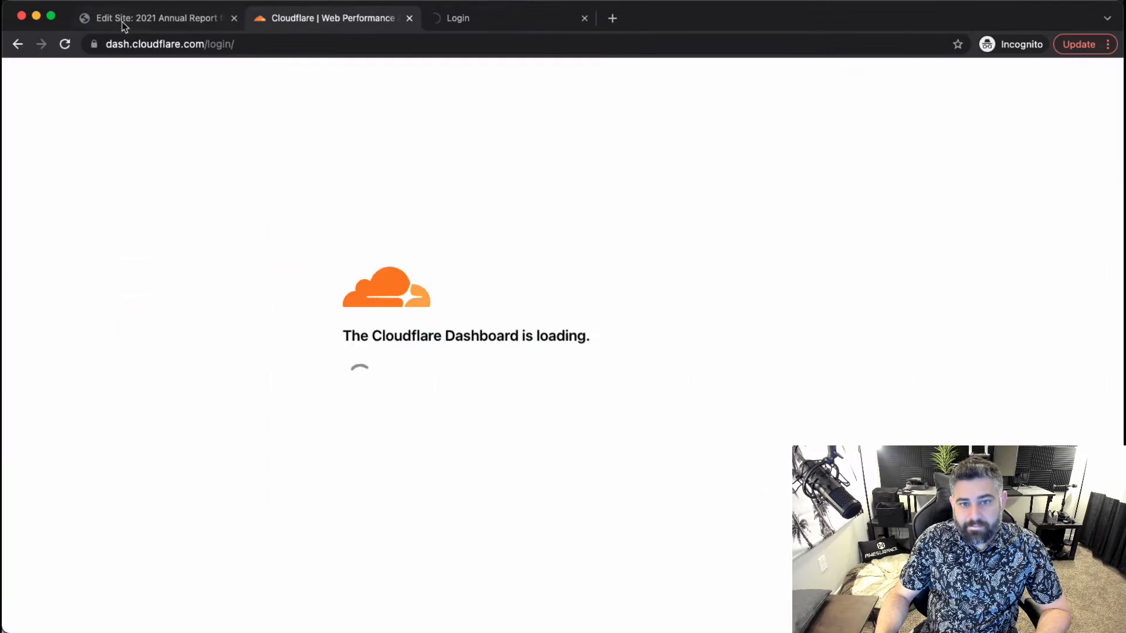
pyautogui.click(122, 25)
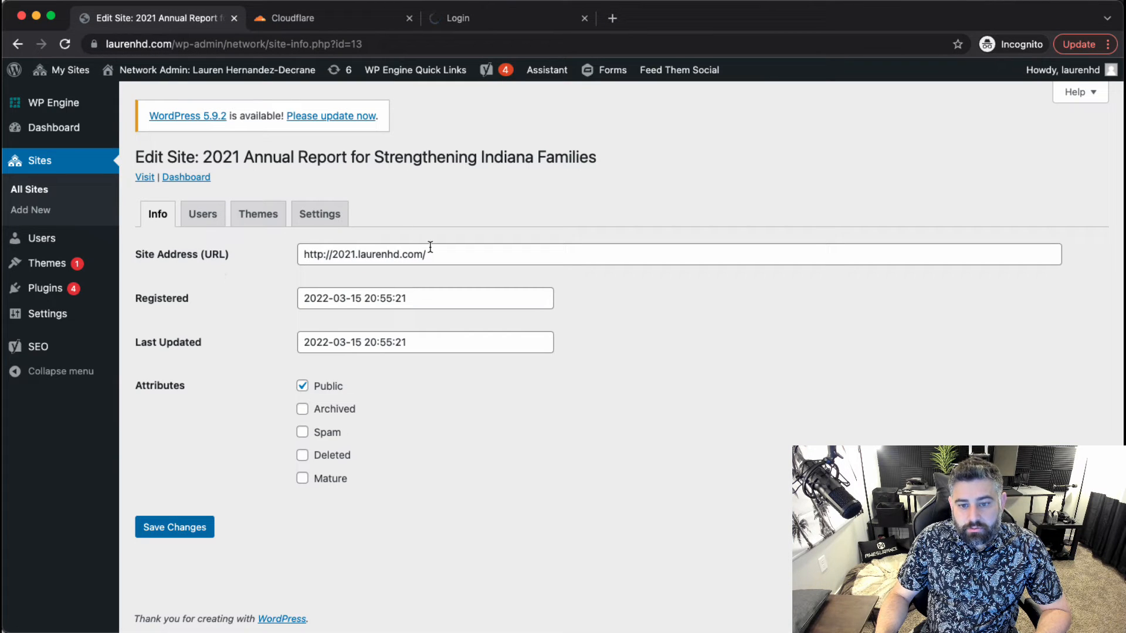
# On the new site's Users tab, add the first existing network user as an Administrator.
pyautogui.click(214, 220)
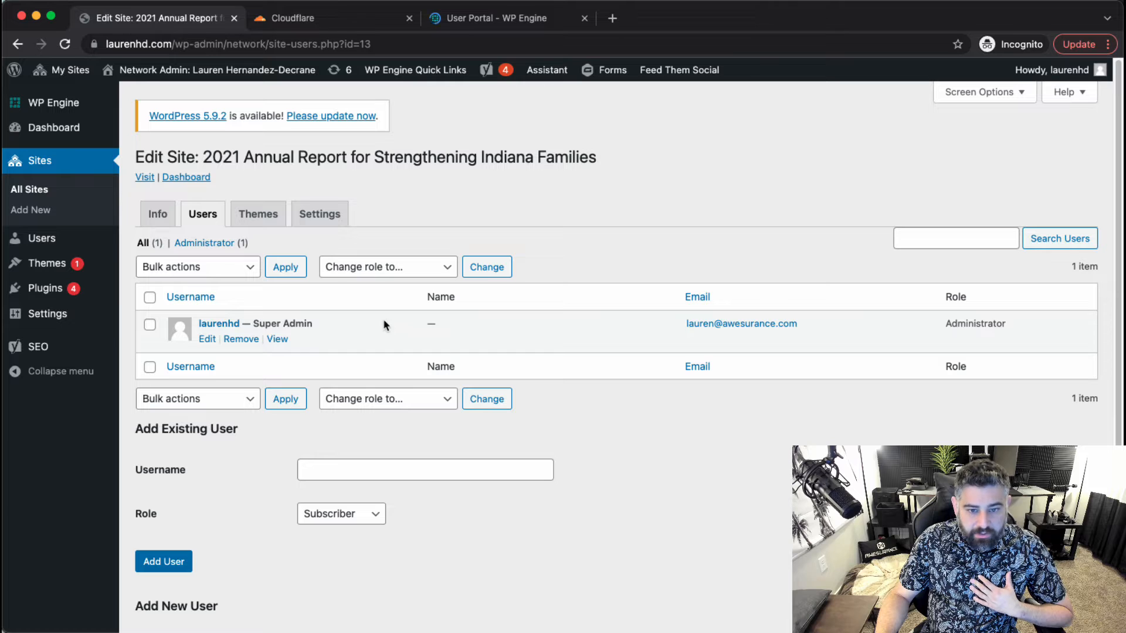
pyautogui.scroll(-2, 291, 449)
pyautogui.click(316, 454)
pyautogui.click(344, 535)
pyautogui.click(365, 410)
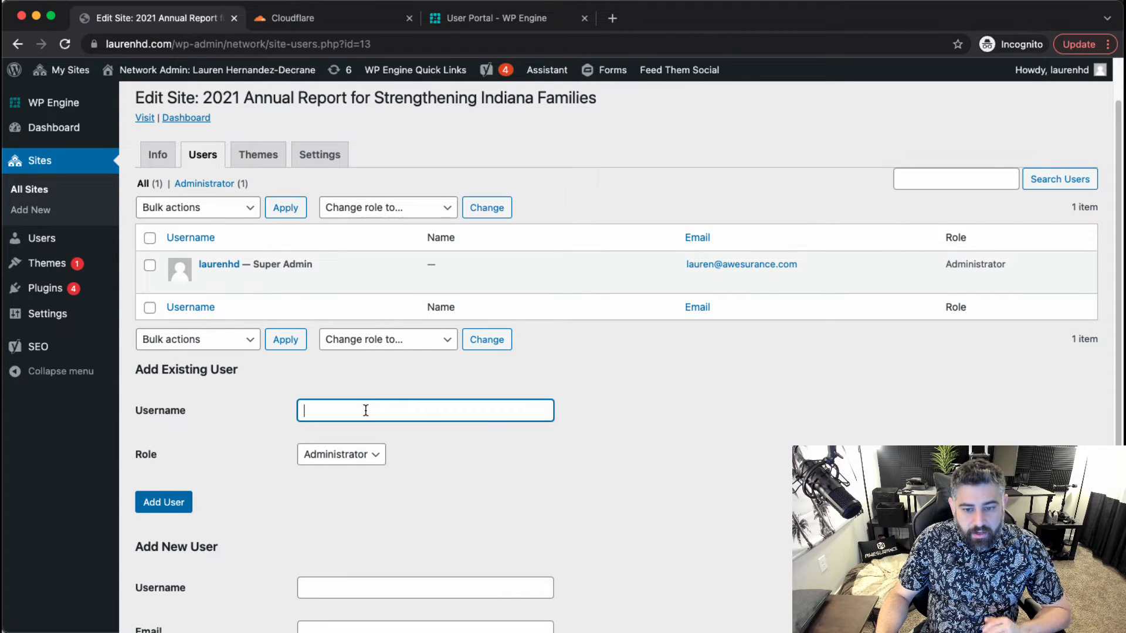
pyautogui.write('joshua')
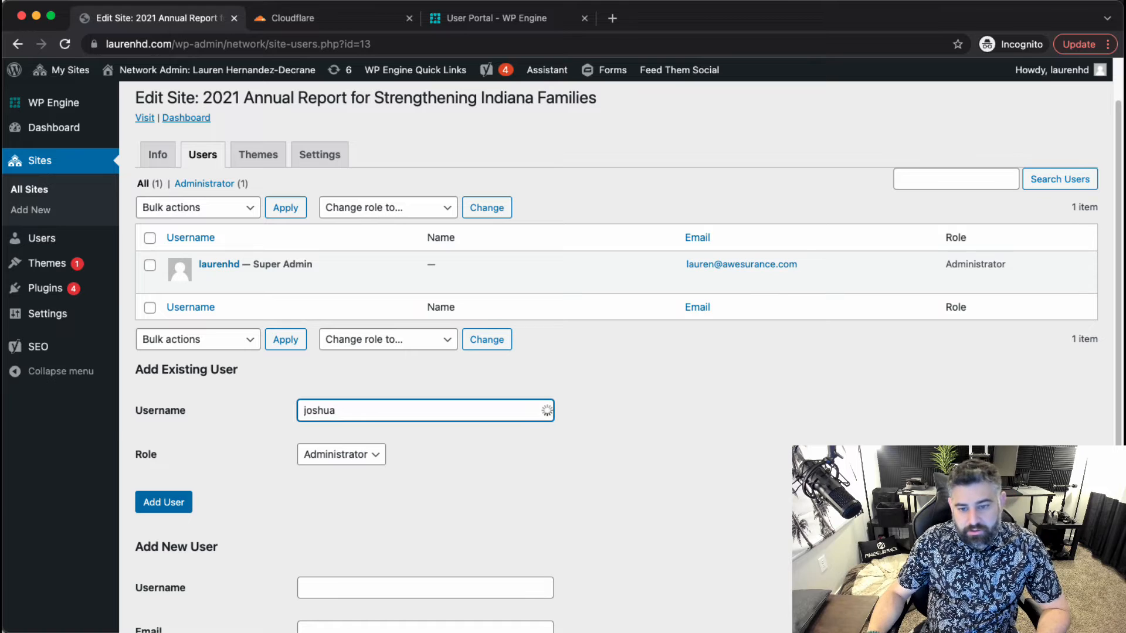
pyautogui.click(382, 434)
pyautogui.click(170, 501)
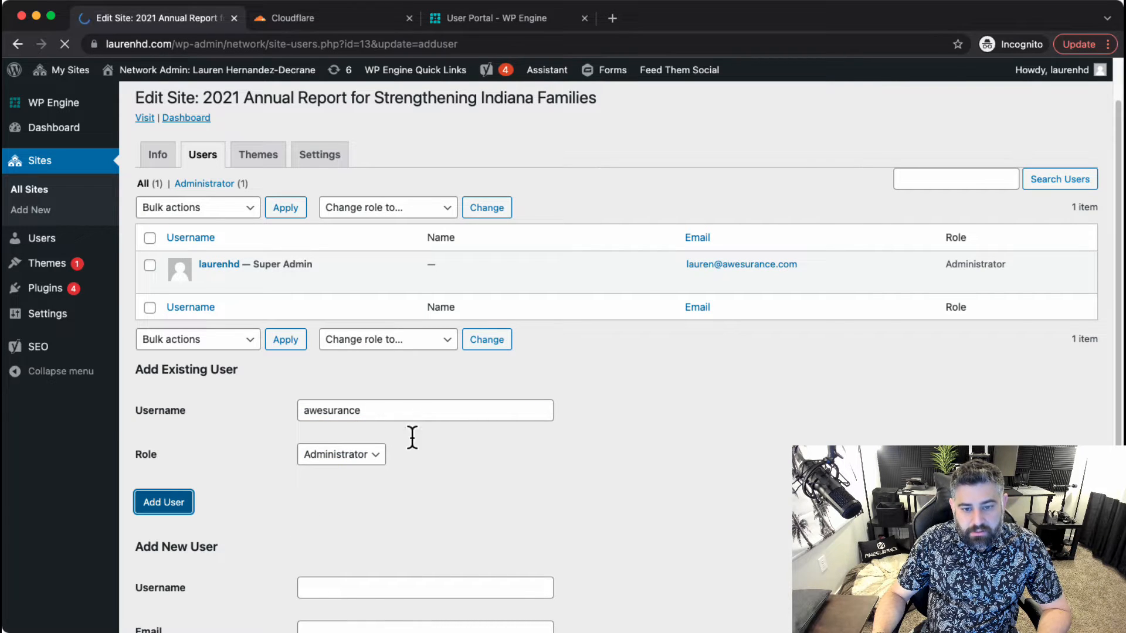
# Add a second existing network user as an Administrator, then return to the site's Info tab.
pyautogui.click(377, 436)
pyautogui.write('ma')
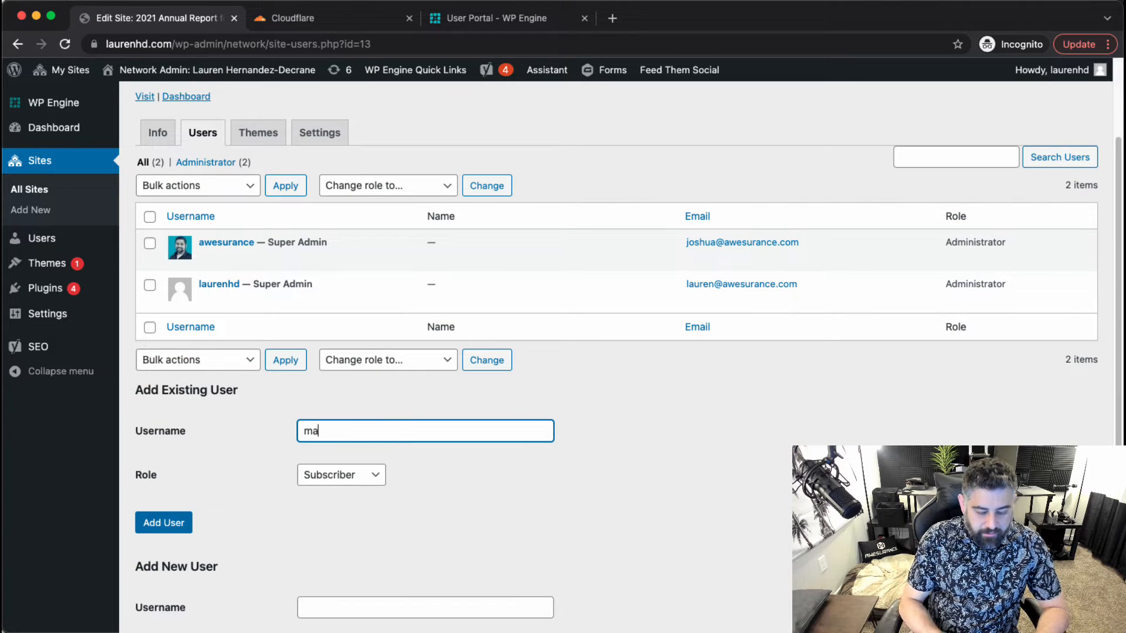
pyautogui.write('tt')
pyautogui.click(404, 455)
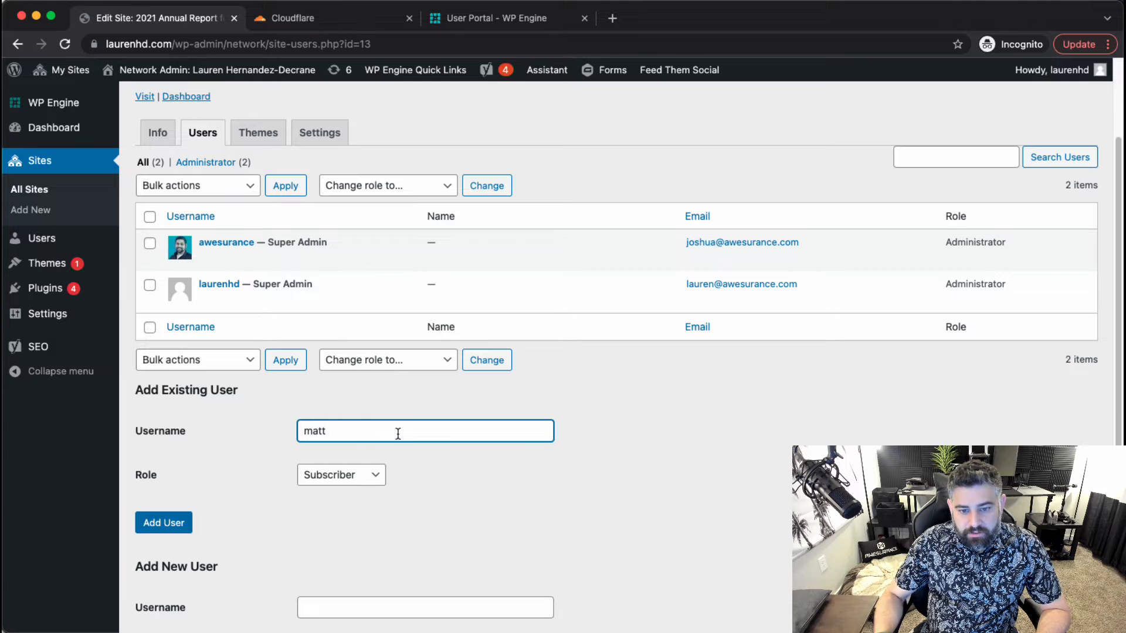
pyautogui.click(392, 449)
pyautogui.click(358, 477)
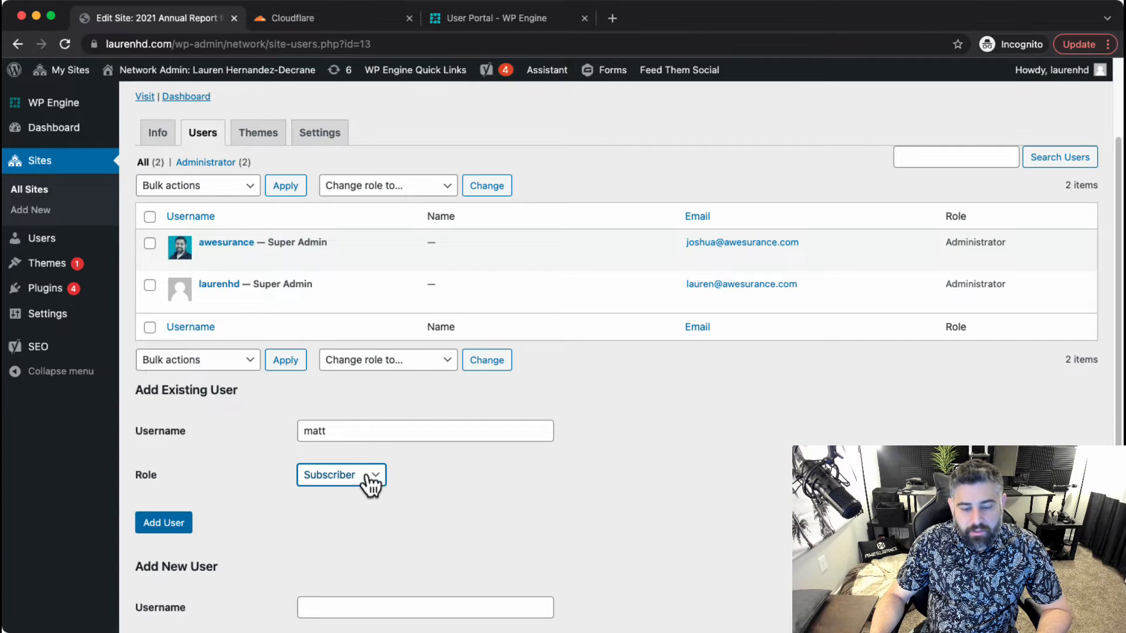
pyautogui.click(364, 557)
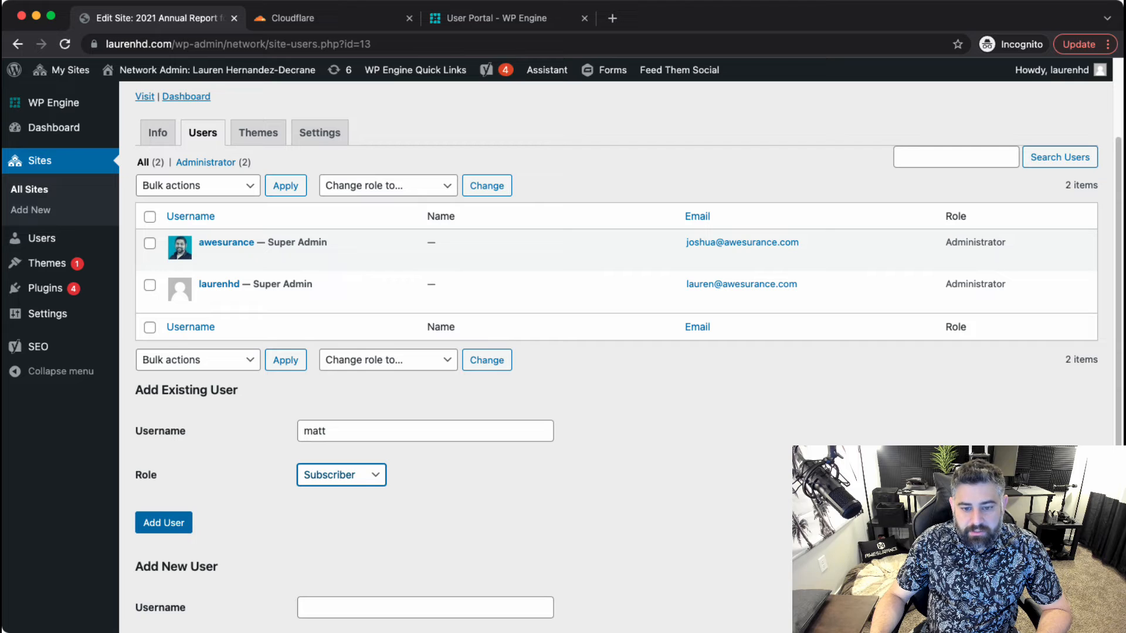
pyautogui.click(156, 521)
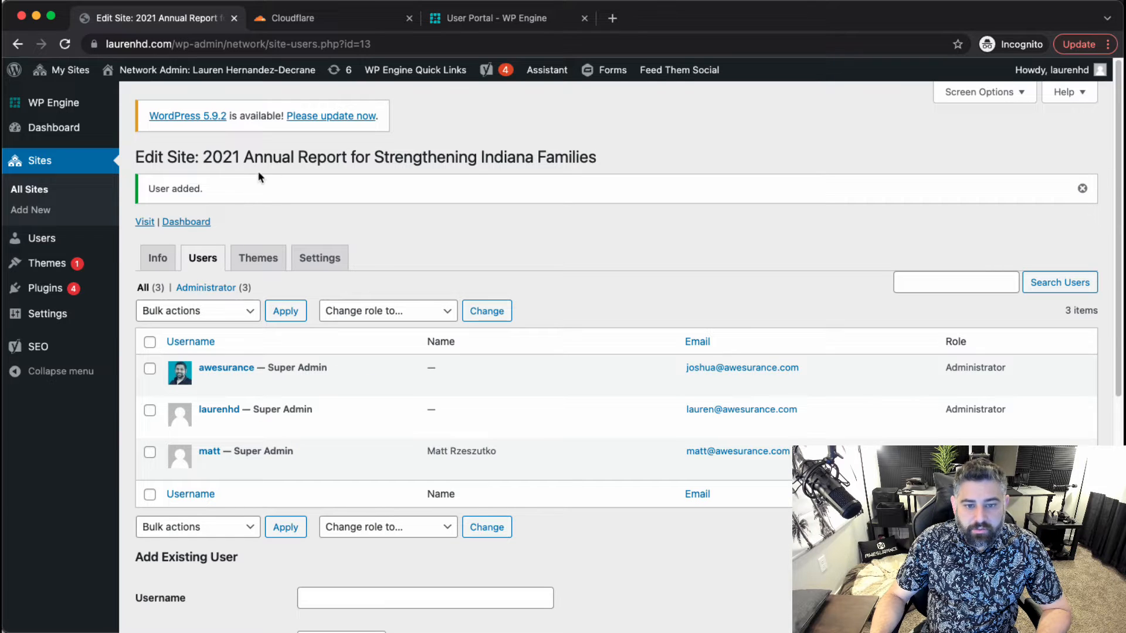
pyautogui.click(169, 264)
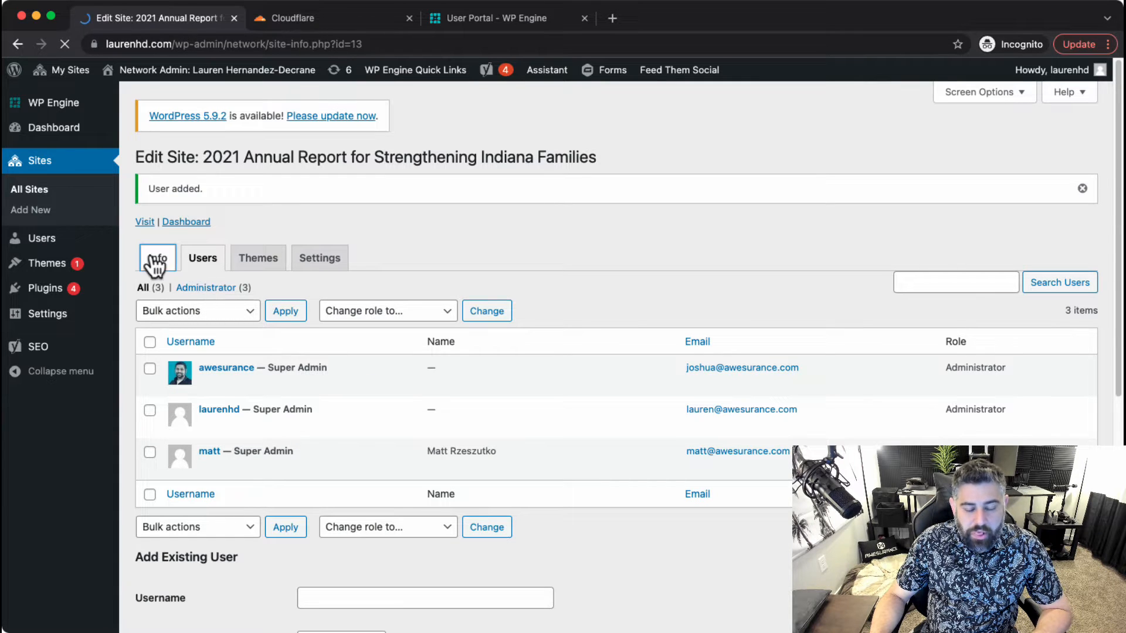
# Open the new site's front end in a new tab to view its public page.
pyautogui.click(315, 20)
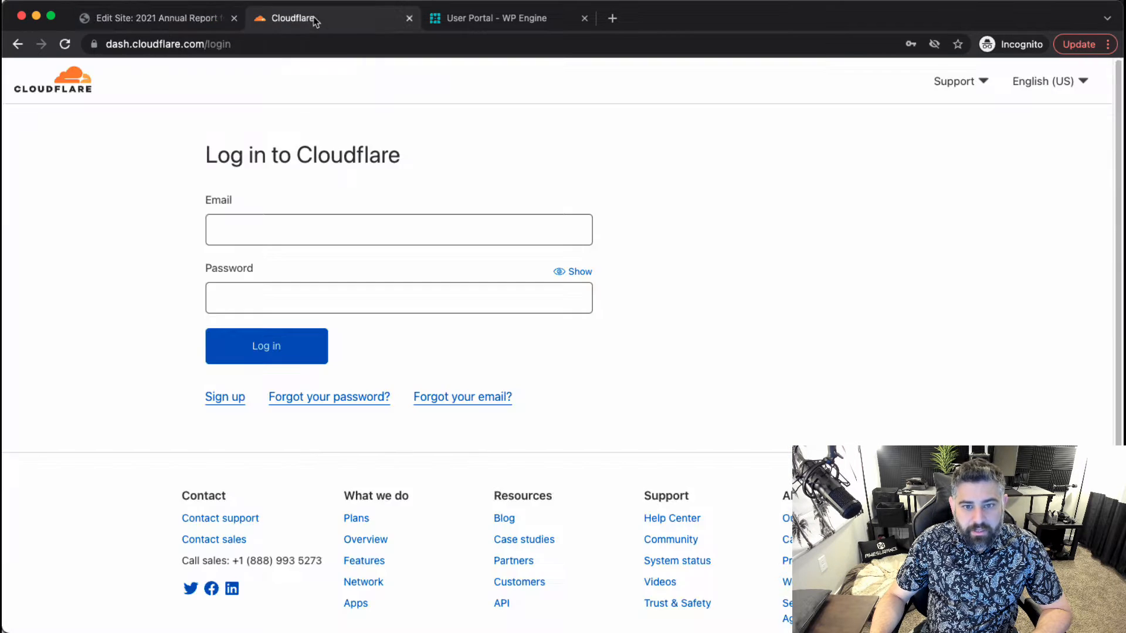
pyautogui.click(181, 24)
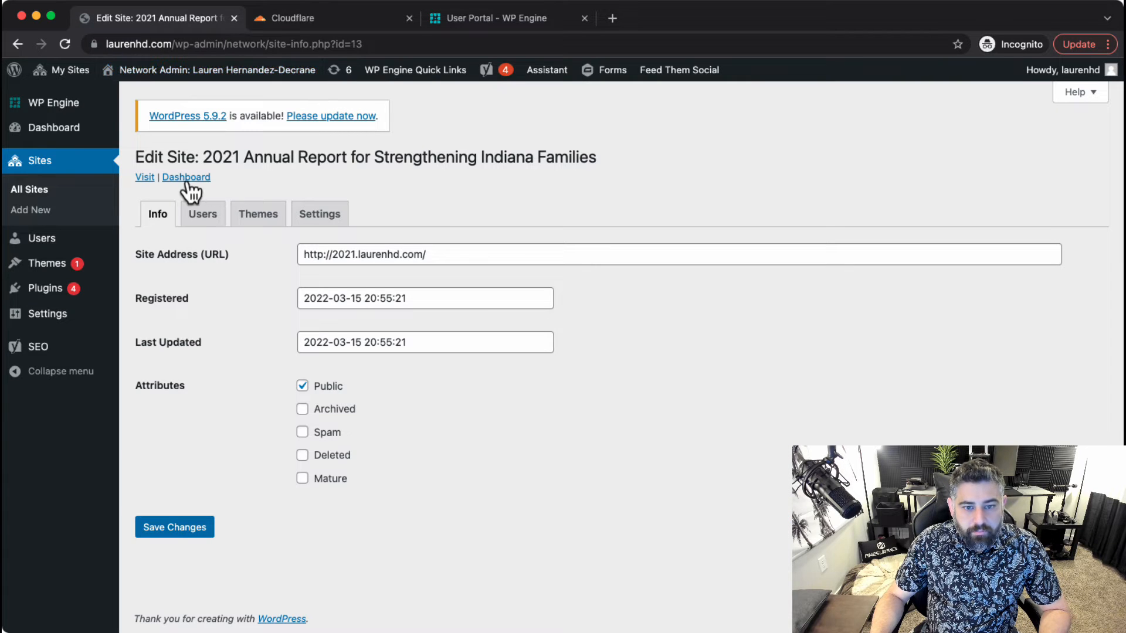
pyautogui.click(148, 182)
pyautogui.moveTo(323, 19); pyautogui.dragTo(212, 25)
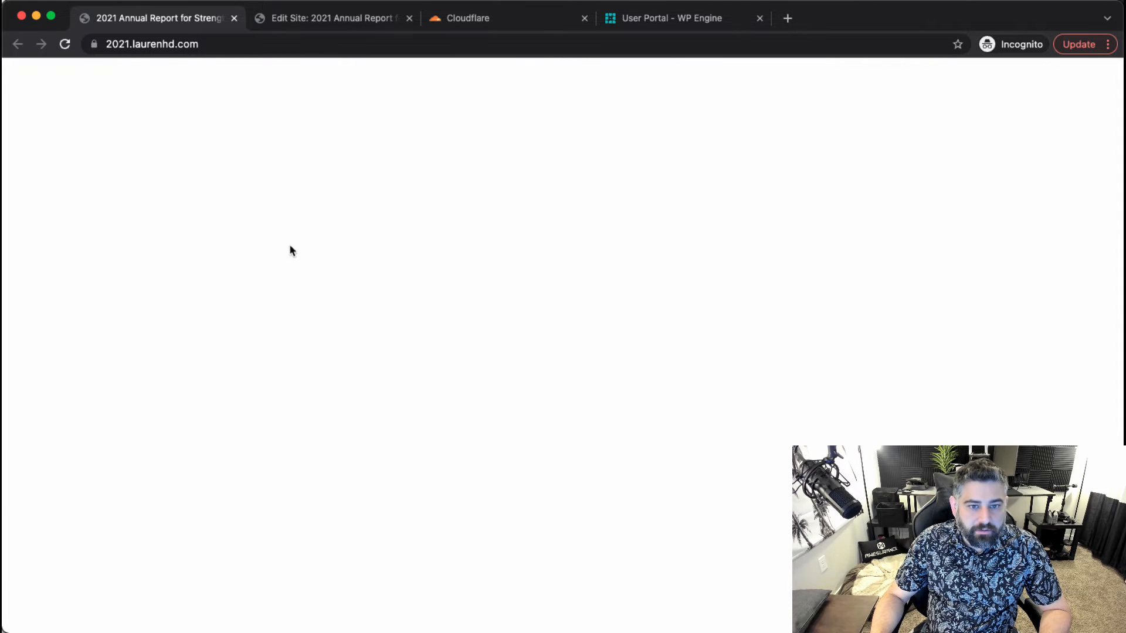
pyautogui.click(297, 27)
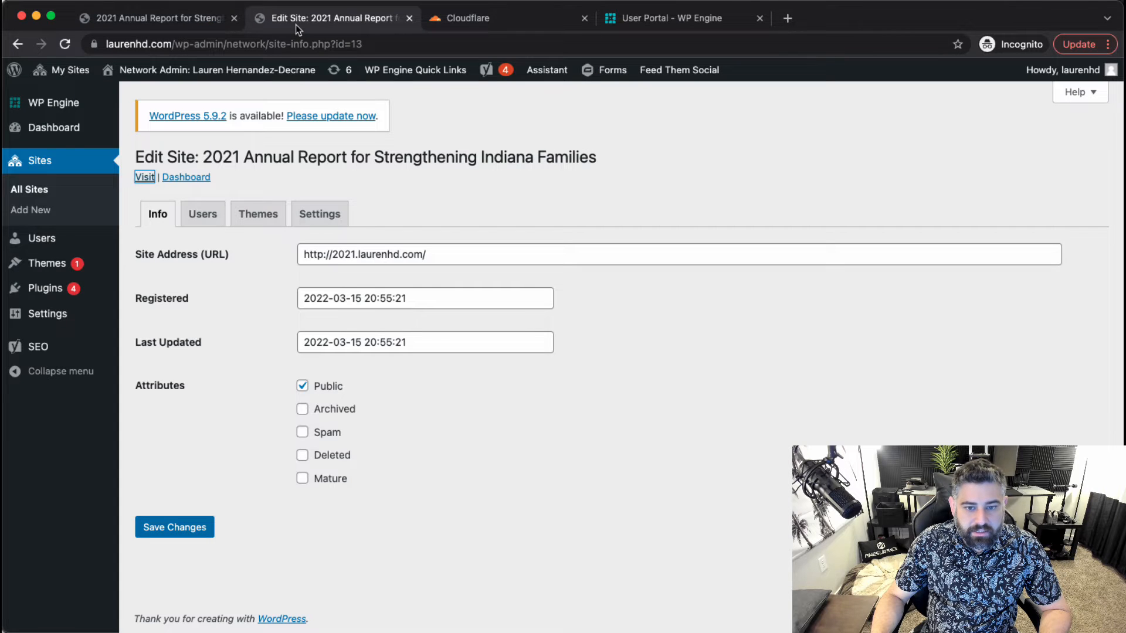
# Log in to the new site's dashboard with the saved credentials.
pyautogui.click(486, 20)
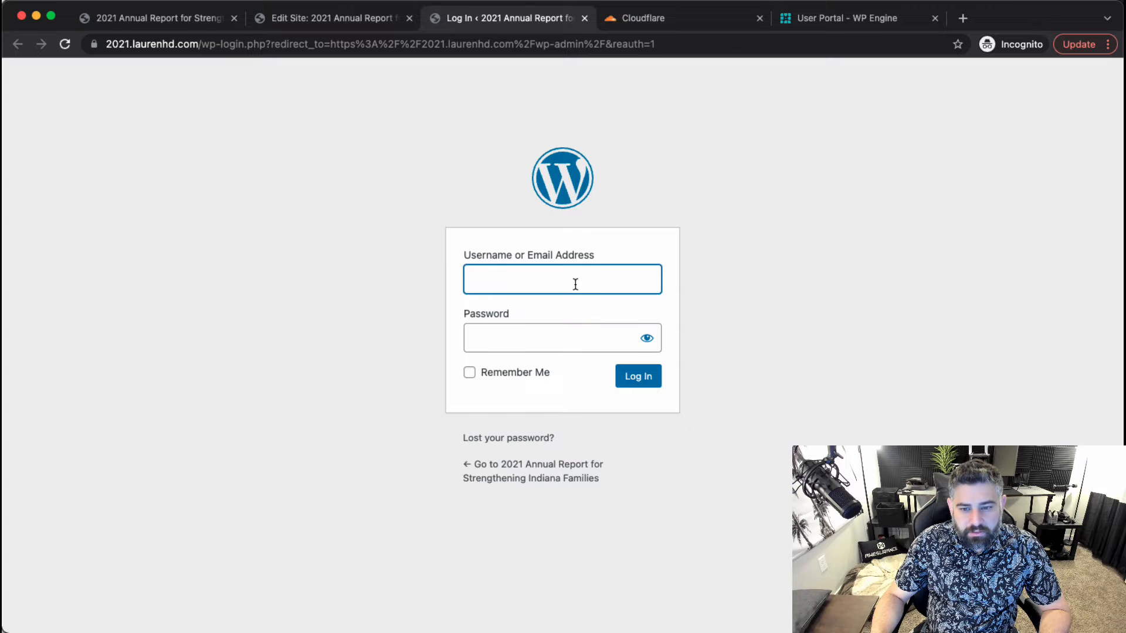
pyautogui.click(575, 284)
pyautogui.click(578, 327)
pyautogui.click(636, 380)
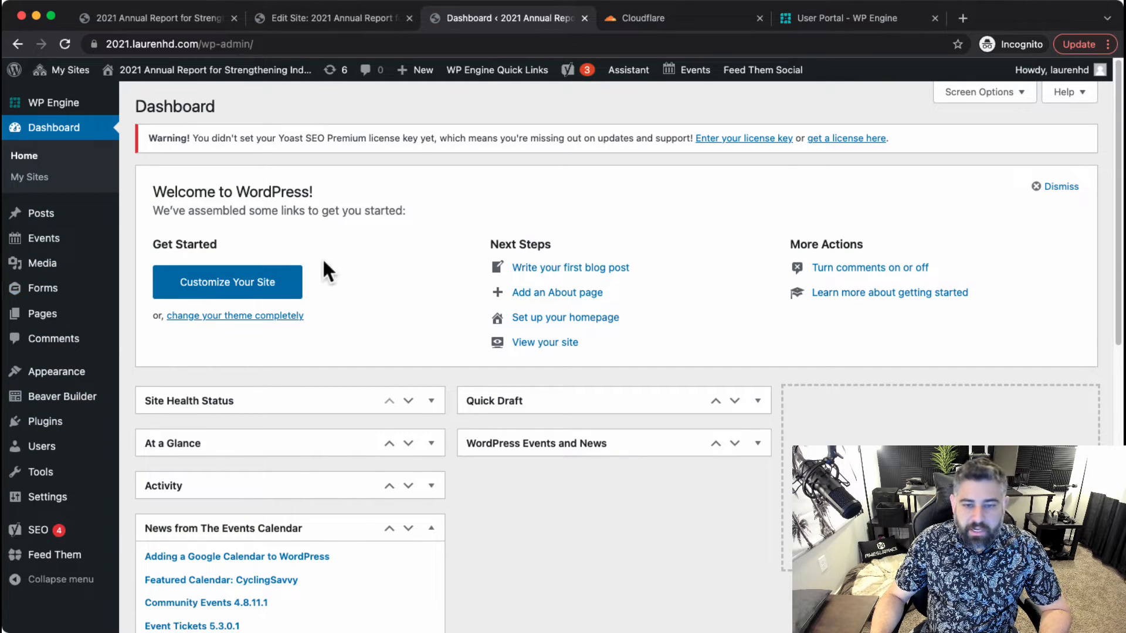
# Close the dashboard and blank front-end tabs, ending on WP Engine's Sites list.
pyautogui.click(334, 18)
pyautogui.click(126, 22)
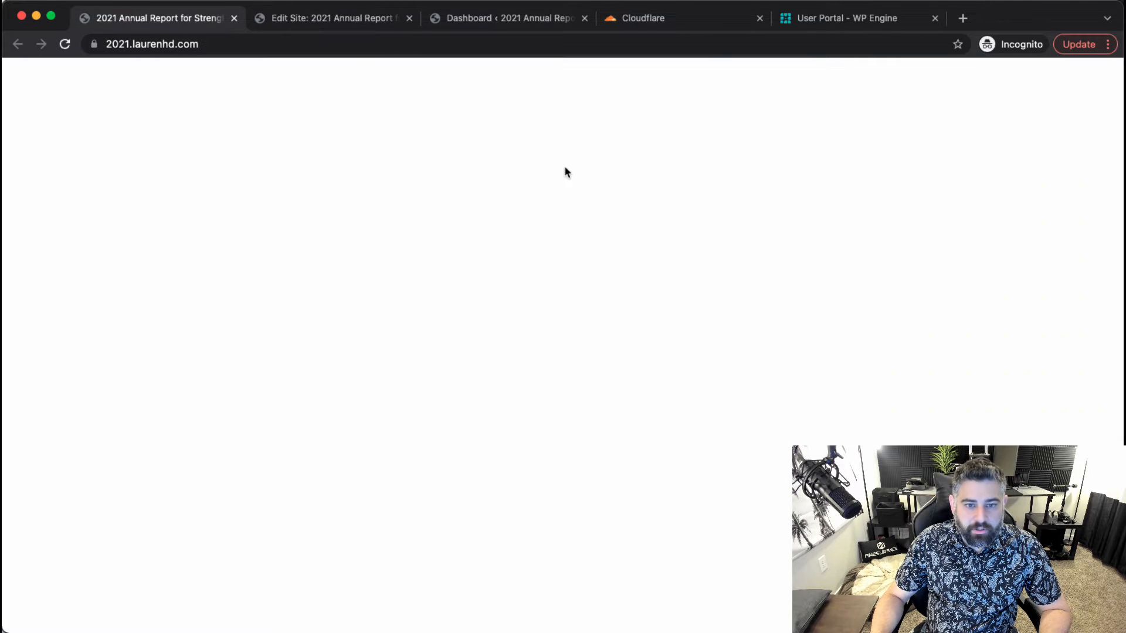
pyautogui.click(502, 22)
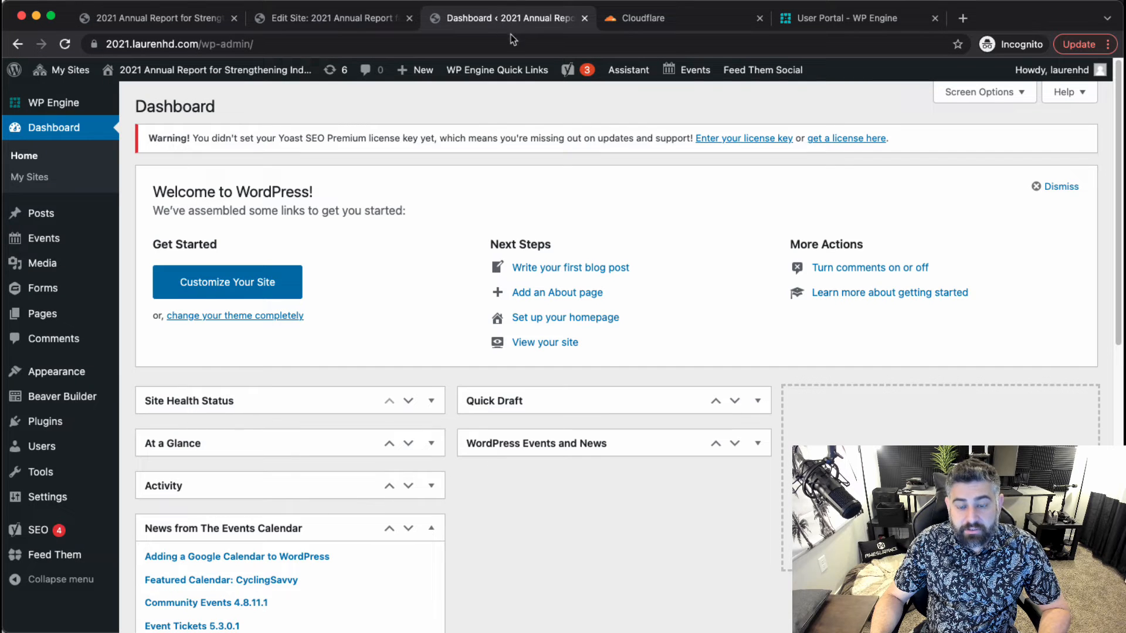
pyautogui.click(583, 20)
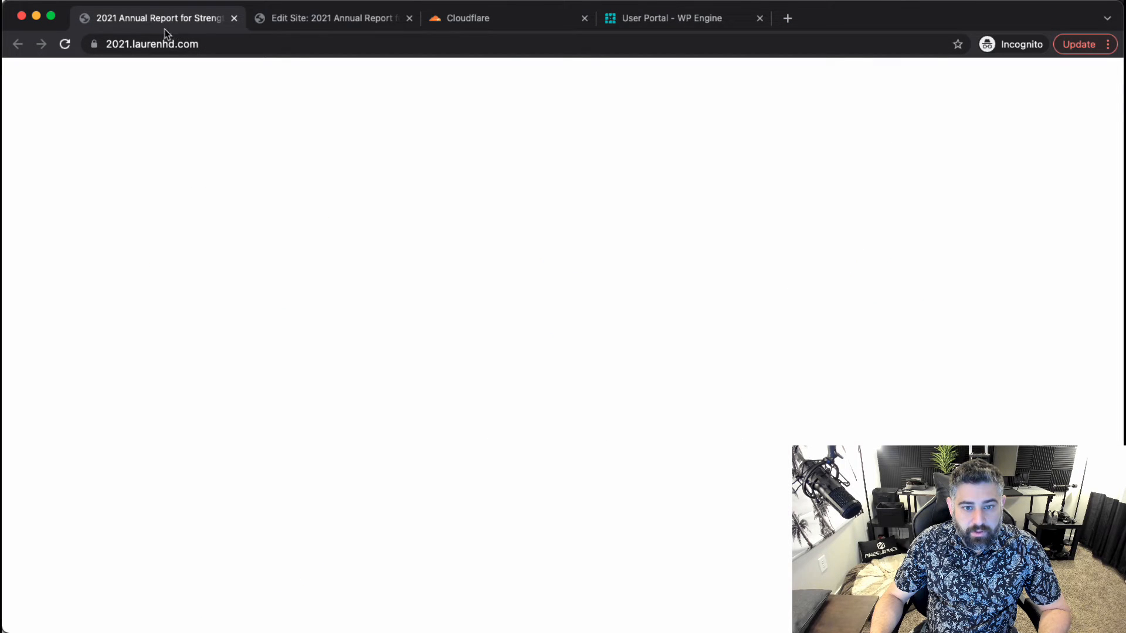
pyautogui.click(233, 18)
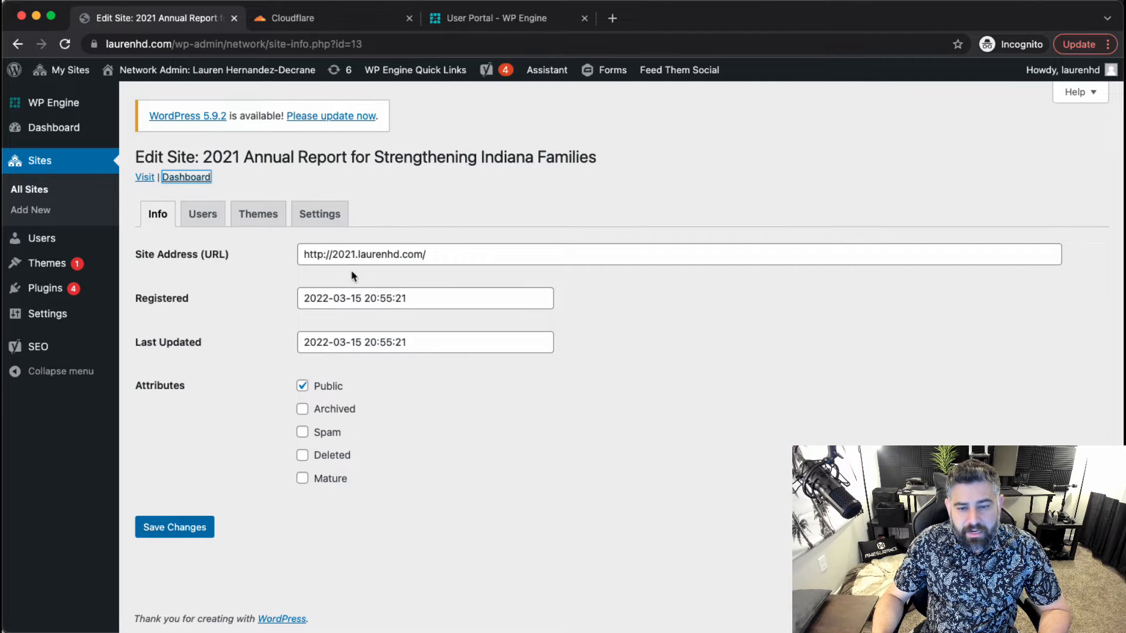
pyautogui.click(325, 17)
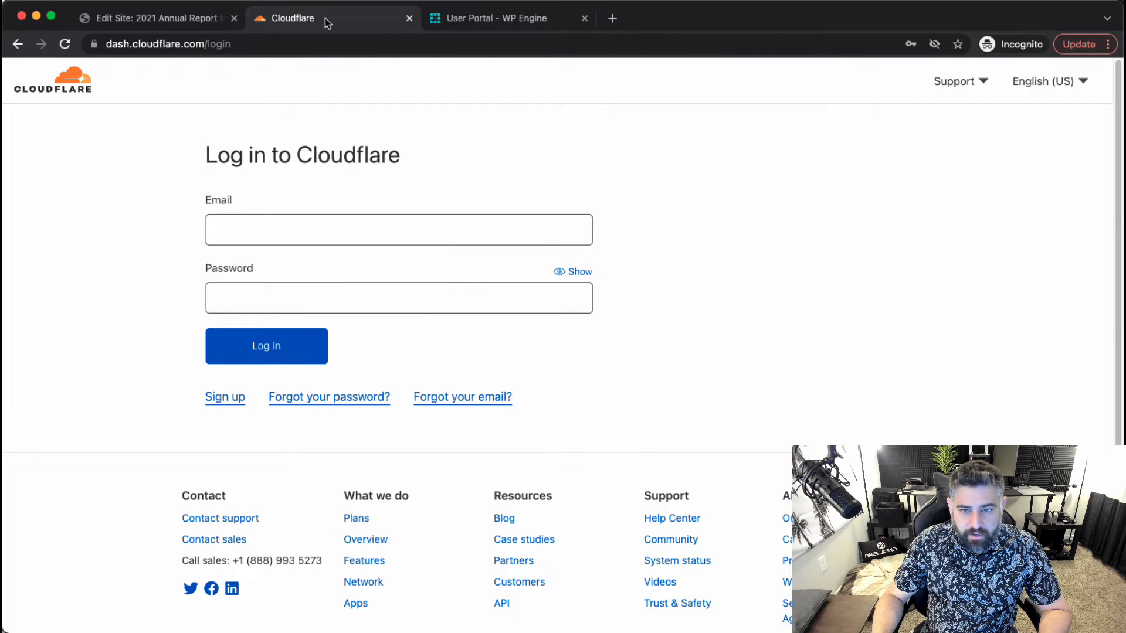
pyautogui.click(512, 24)
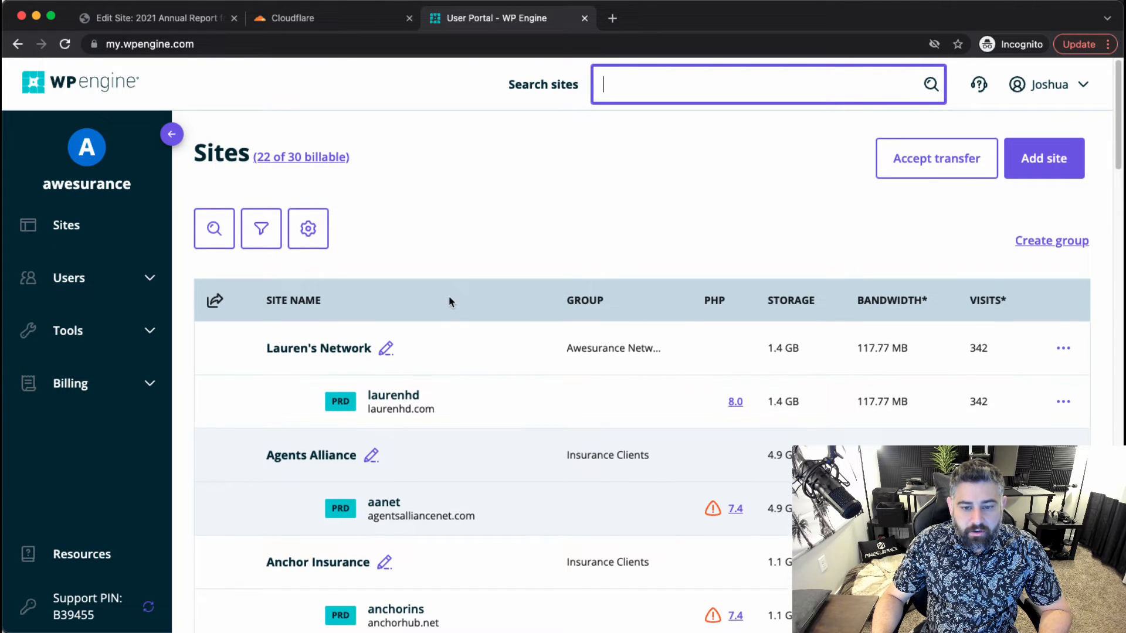
# Open the laurenhd install's Domains page in WP Engine, then bring up Cloudflare's login page.
pyautogui.scroll(-1, 452, 301)
pyautogui.click(319, 339)
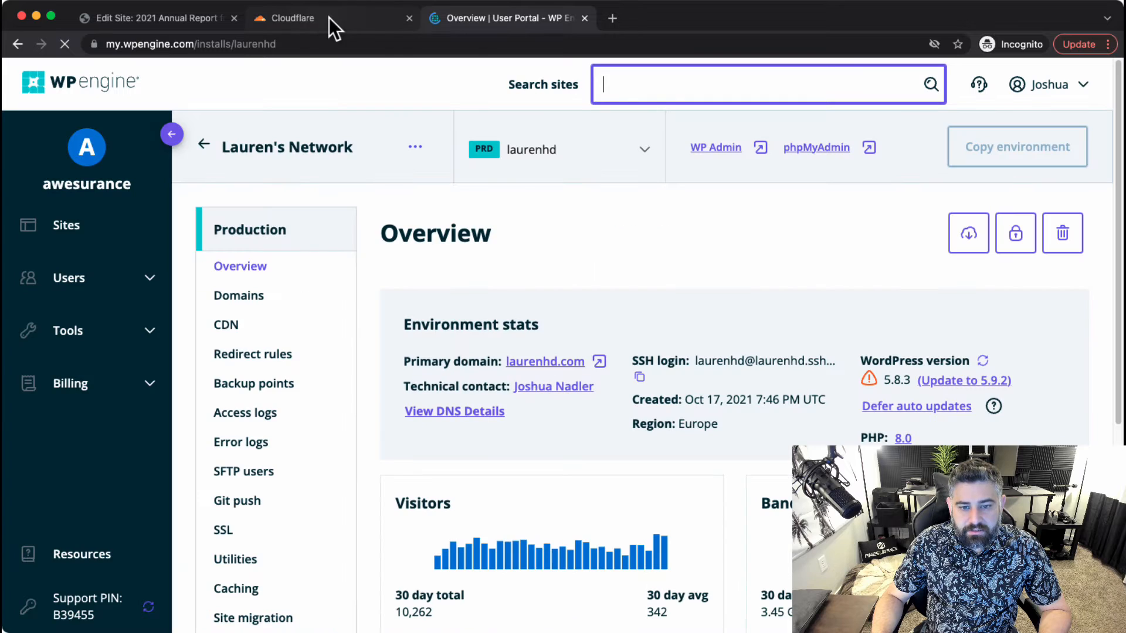
pyautogui.click(281, 297)
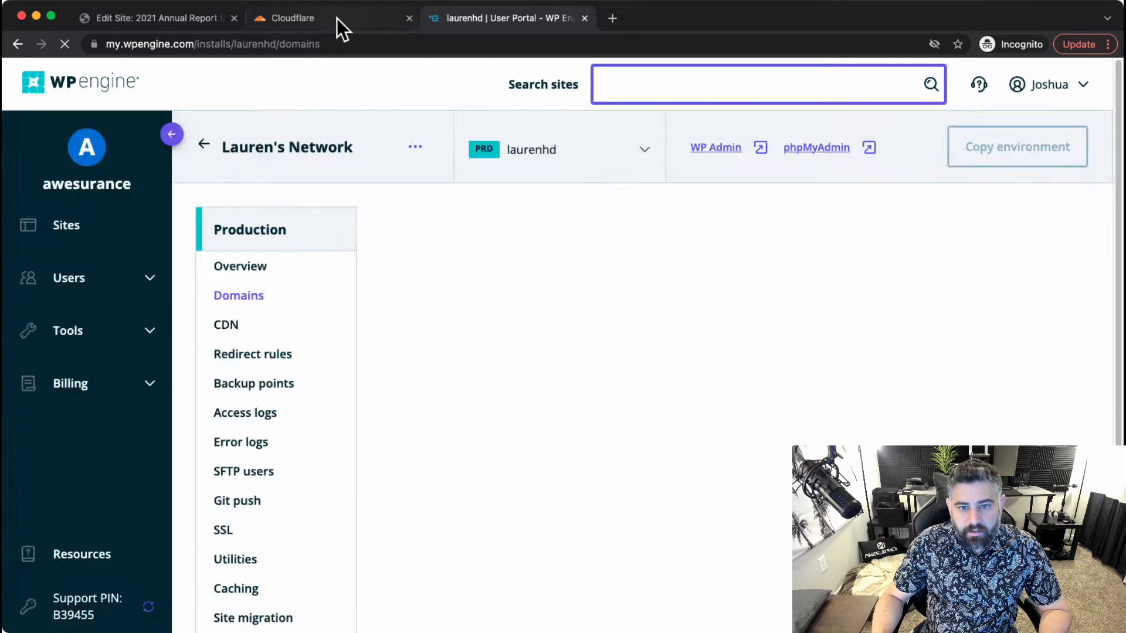
pyautogui.click(338, 18)
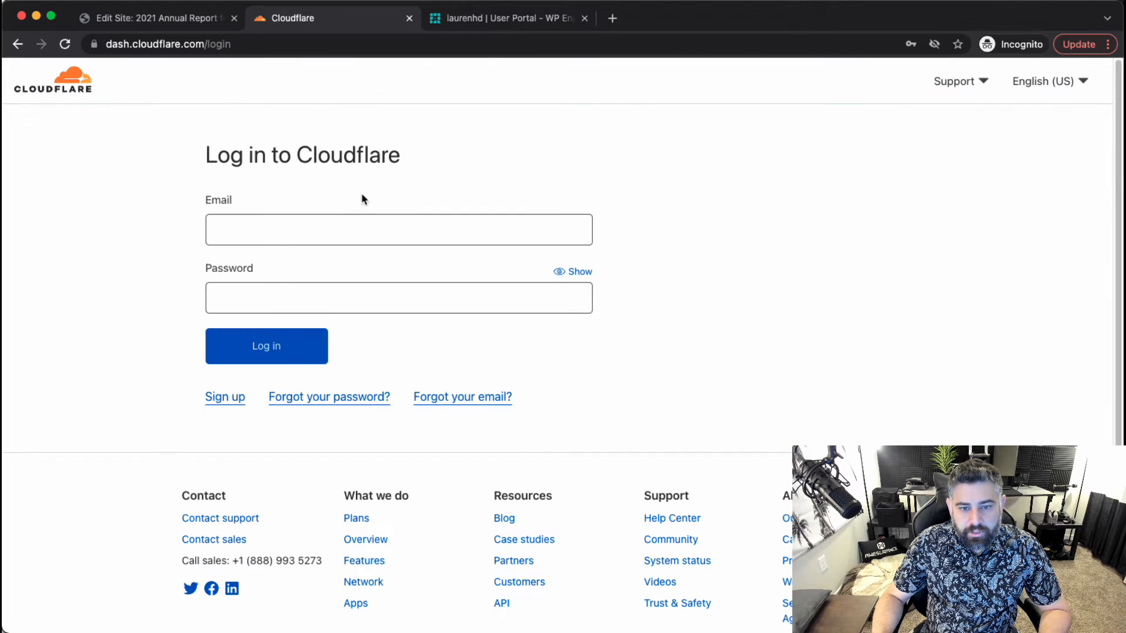
# Log in to Cloudflare with the saved credentials.
pyautogui.click(299, 230)
pyautogui.click(305, 269)
pyautogui.click(268, 345)
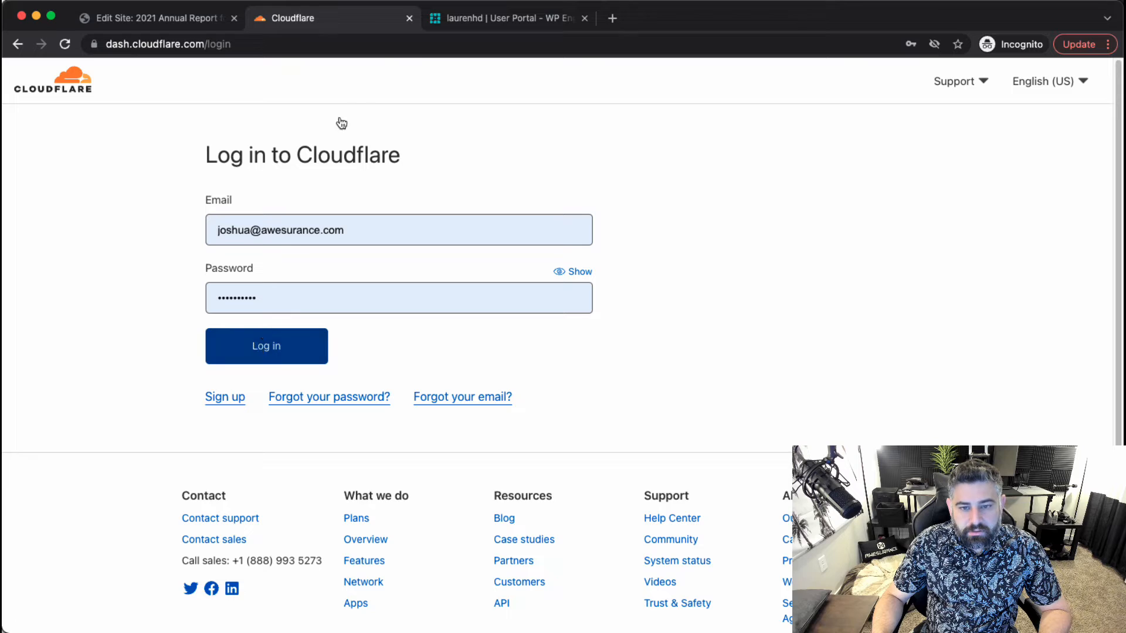
pyautogui.click(503, 26)
pyautogui.click(329, 18)
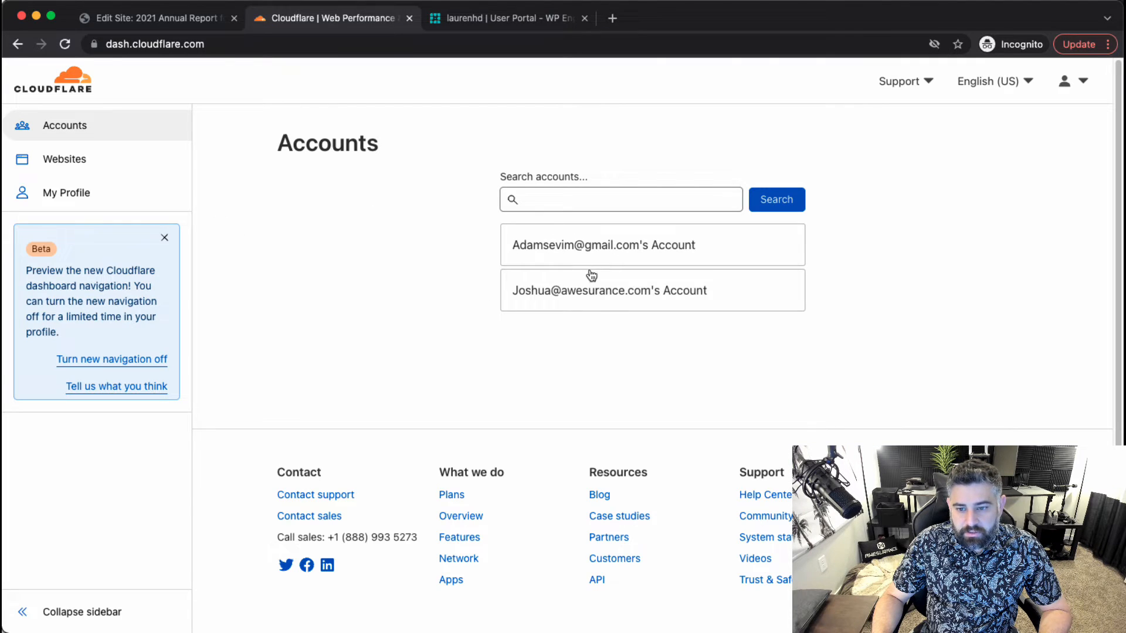
# Search websites for 'stren' and open strengtheninginfamilies.org's DNS records.
pyautogui.click(403, 214)
pyautogui.write('stren')
pyautogui.click(610, 221)
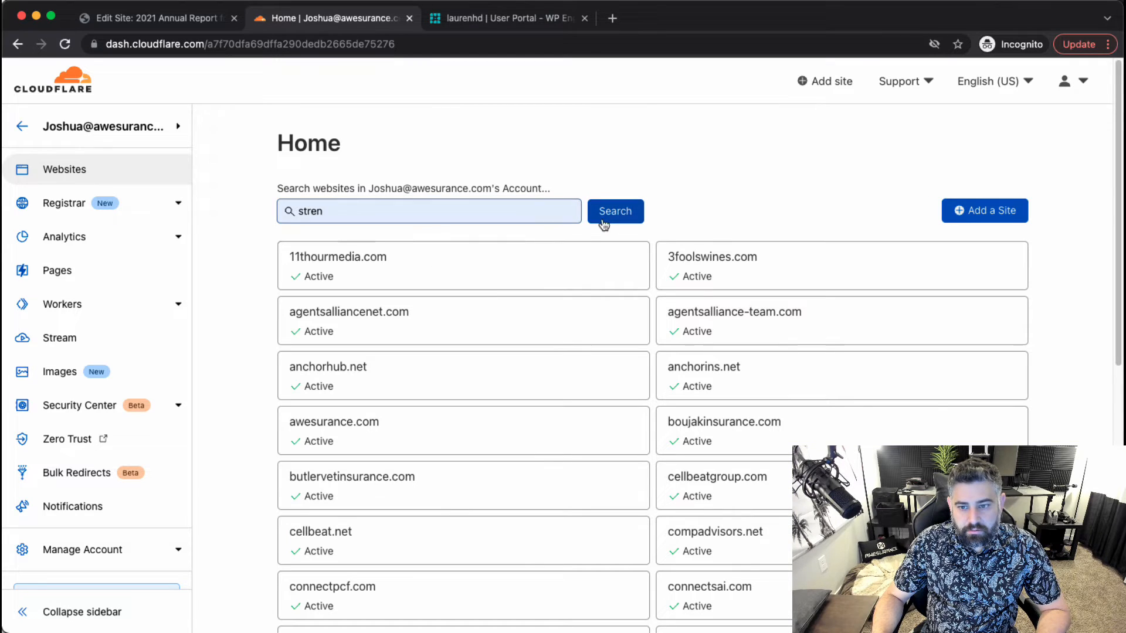
pyautogui.click(524, 305)
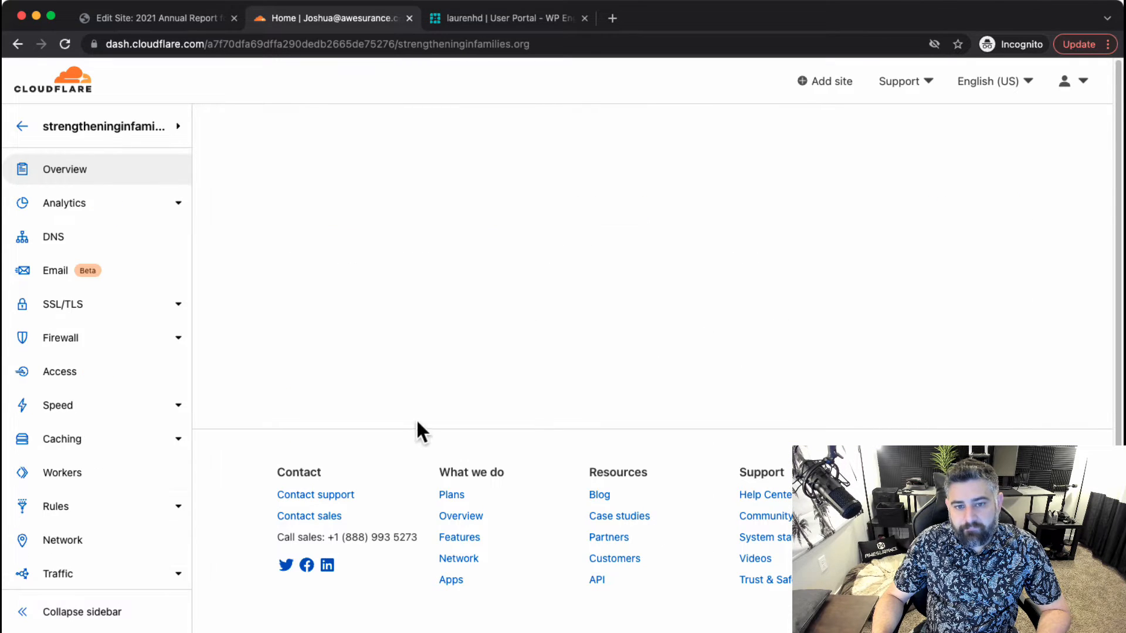
pyautogui.click(88, 243)
pyautogui.scroll(-1, 261, 478)
pyautogui.moveTo(645, 298); pyautogui.dragTo(435, 285)
pyautogui.press('super+c')
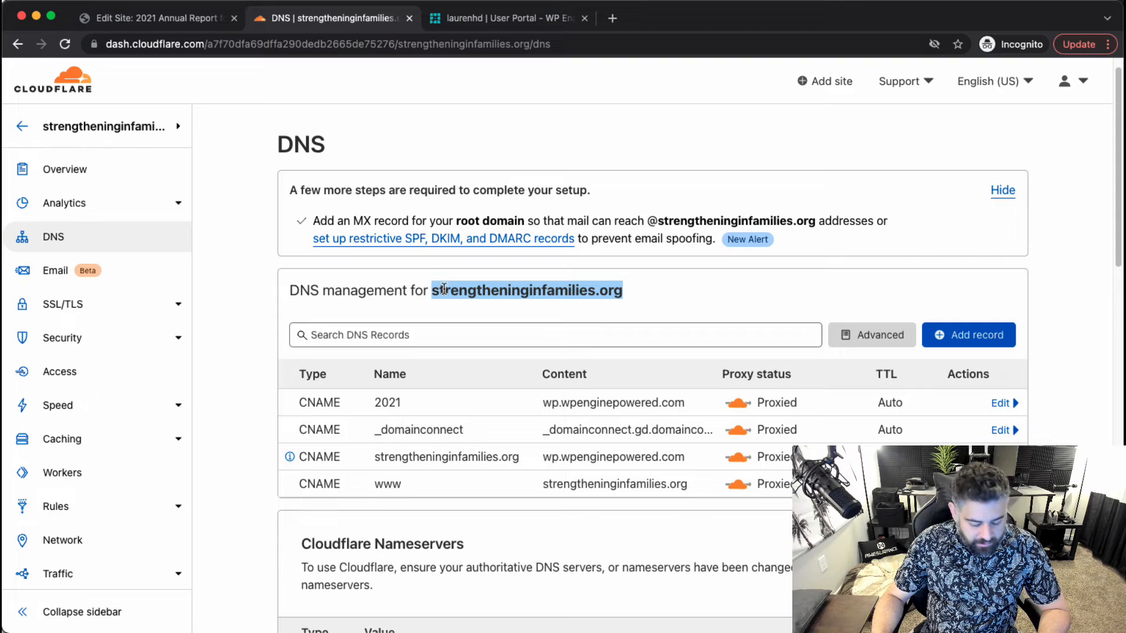
# Add 2021.strengtheninginfamilies.org as a new domain on the laurenhd install.
pyautogui.click(489, 19)
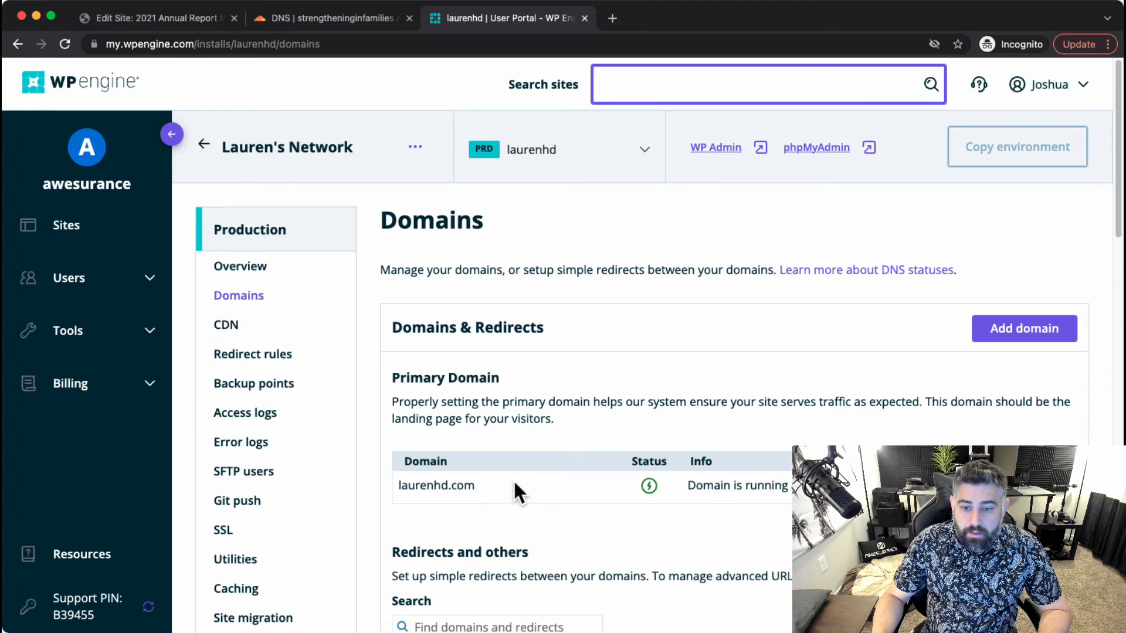
pyautogui.scroll(-1, 513, 479)
pyautogui.scroll(-6, 477, 412)
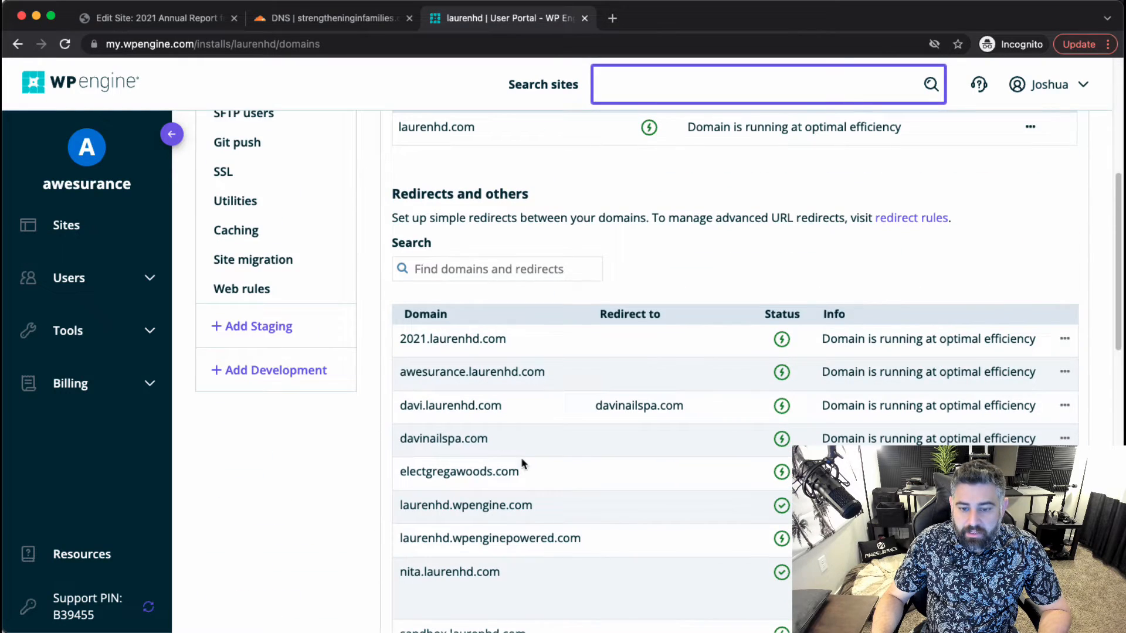
pyautogui.scroll(7, 940, 233)
pyautogui.click(1028, 328)
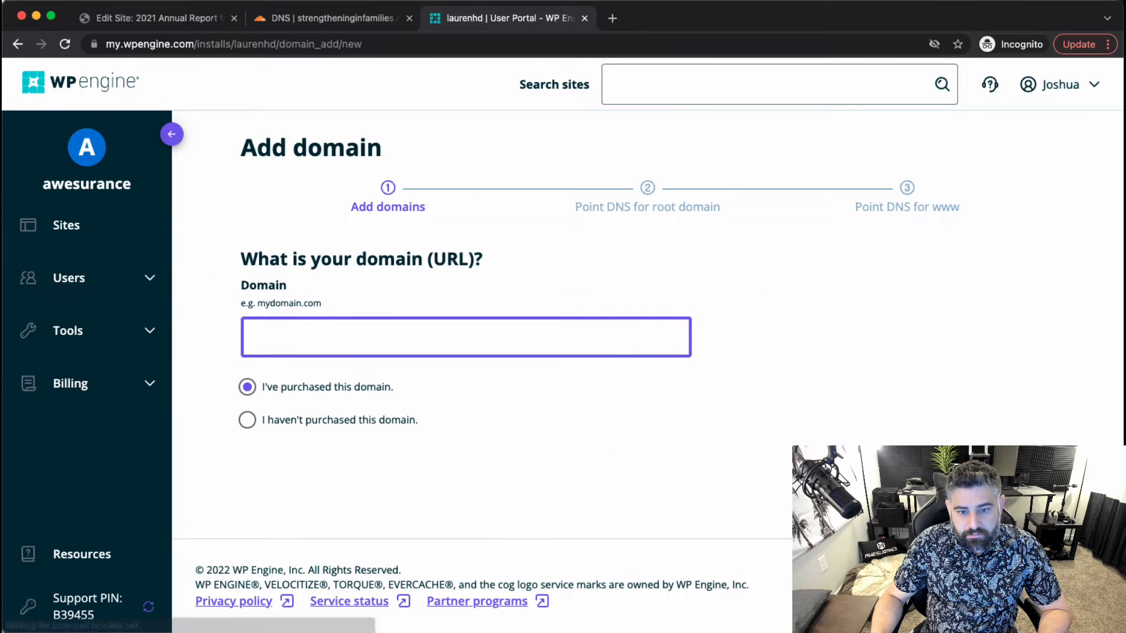
pyautogui.press('super+v')
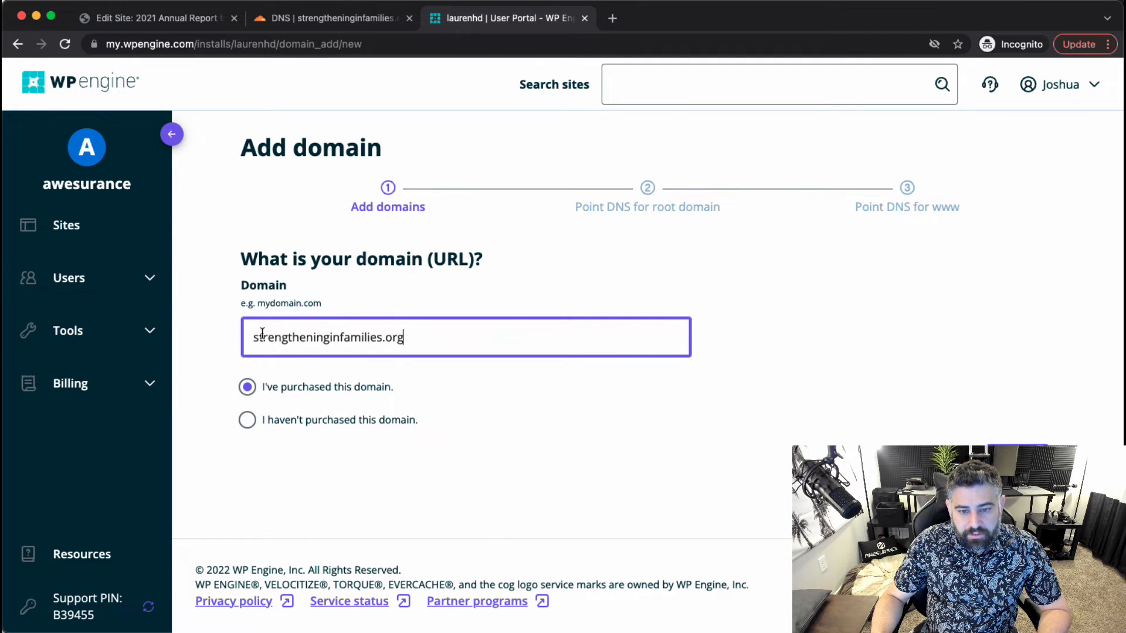
pyautogui.write('20921')
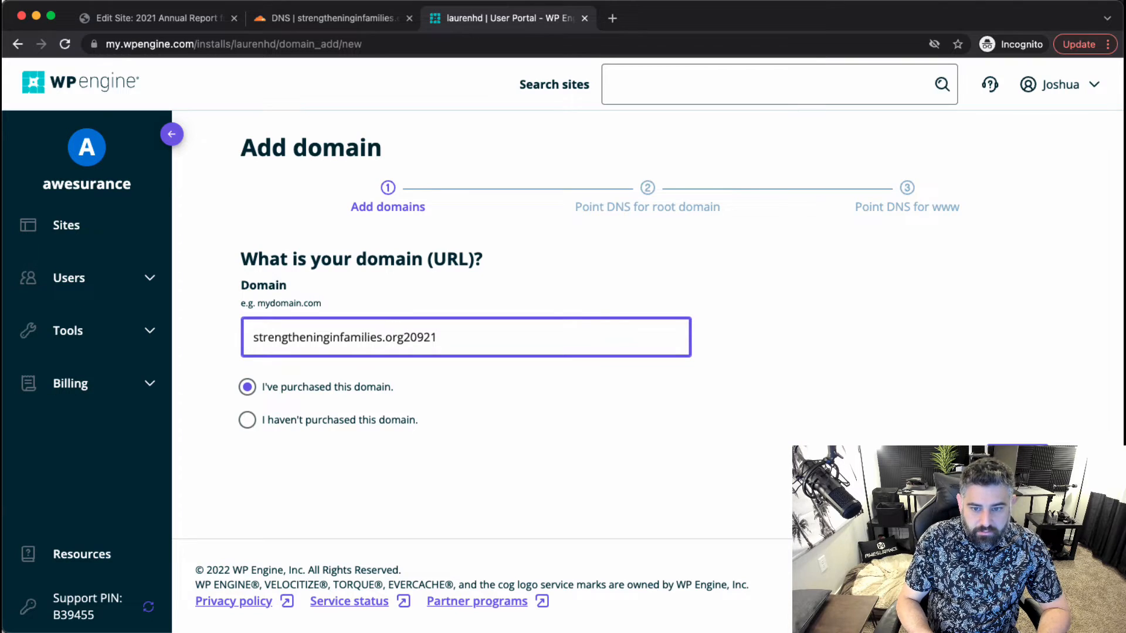
pyautogui.press('super+Left')
pyautogui.write('2021.')
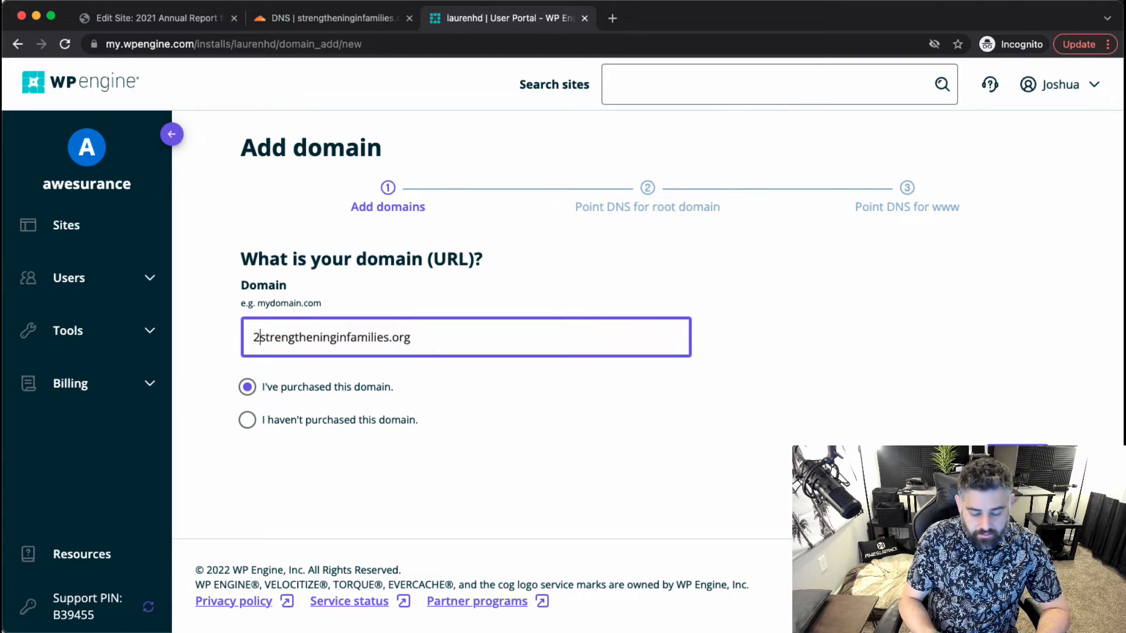
pyautogui.click(1020, 433)
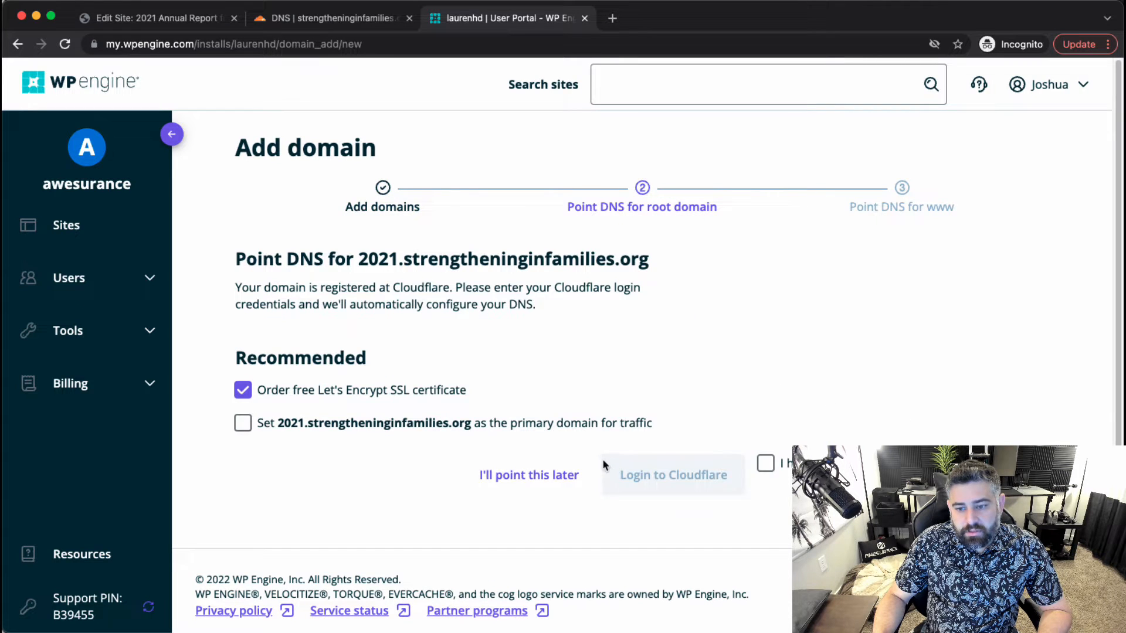
# Accept the agreement, connect Cloudflare and authorize the new 2021 CNAME record.
pyautogui.click(765, 463)
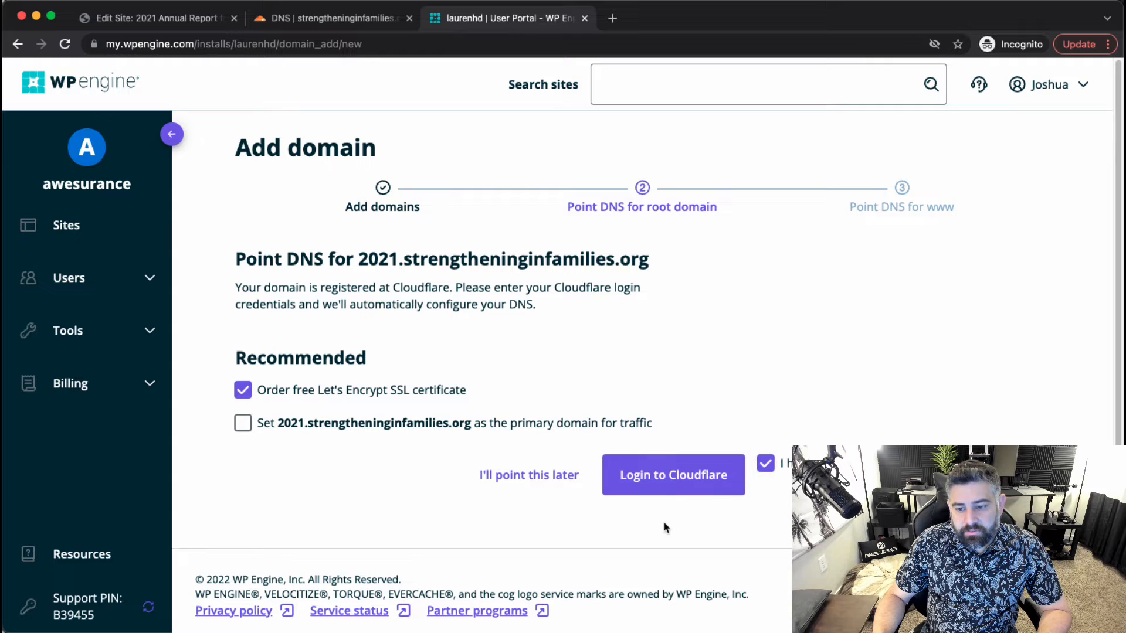
pyautogui.click(677, 480)
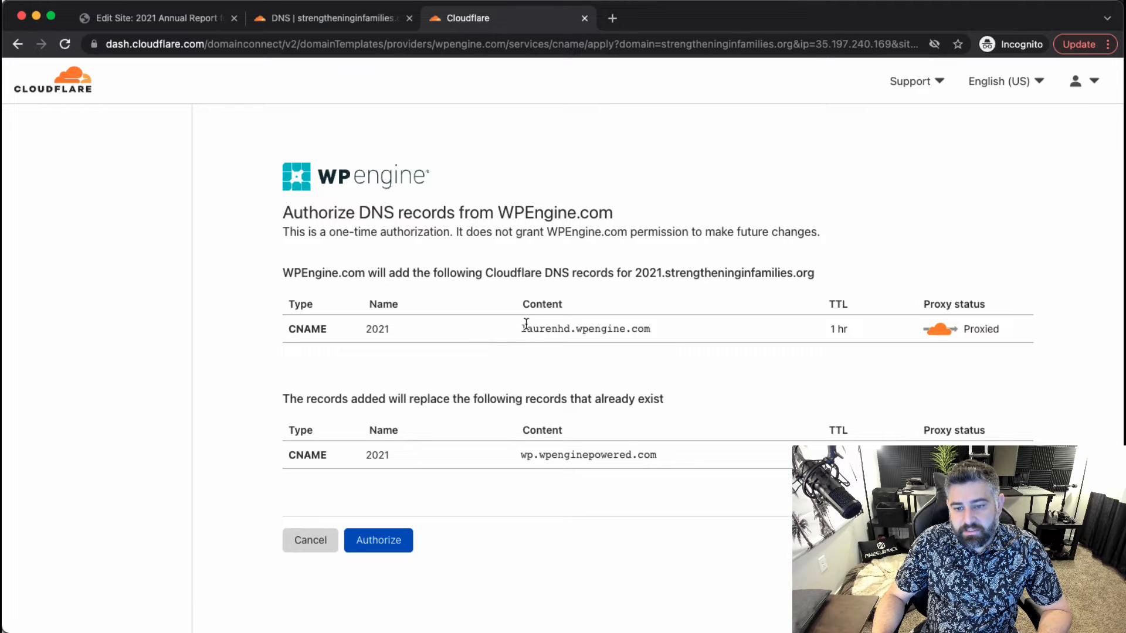
pyautogui.click(398, 546)
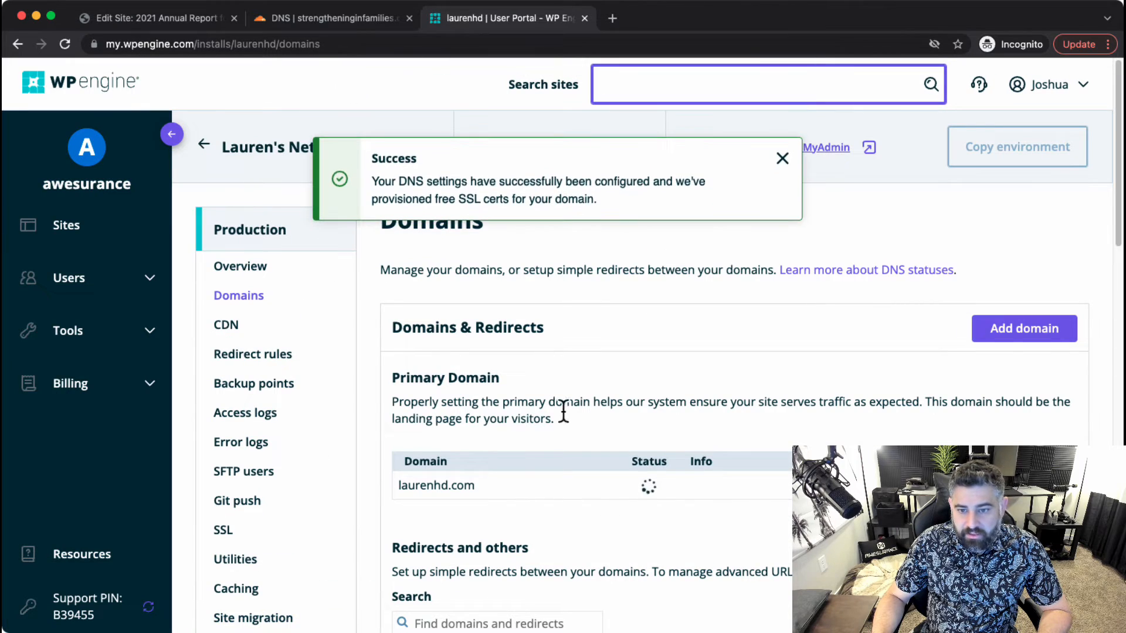
pyautogui.click(782, 155)
pyautogui.scroll(-5, 645, 381)
pyautogui.scroll(-3, 643, 375)
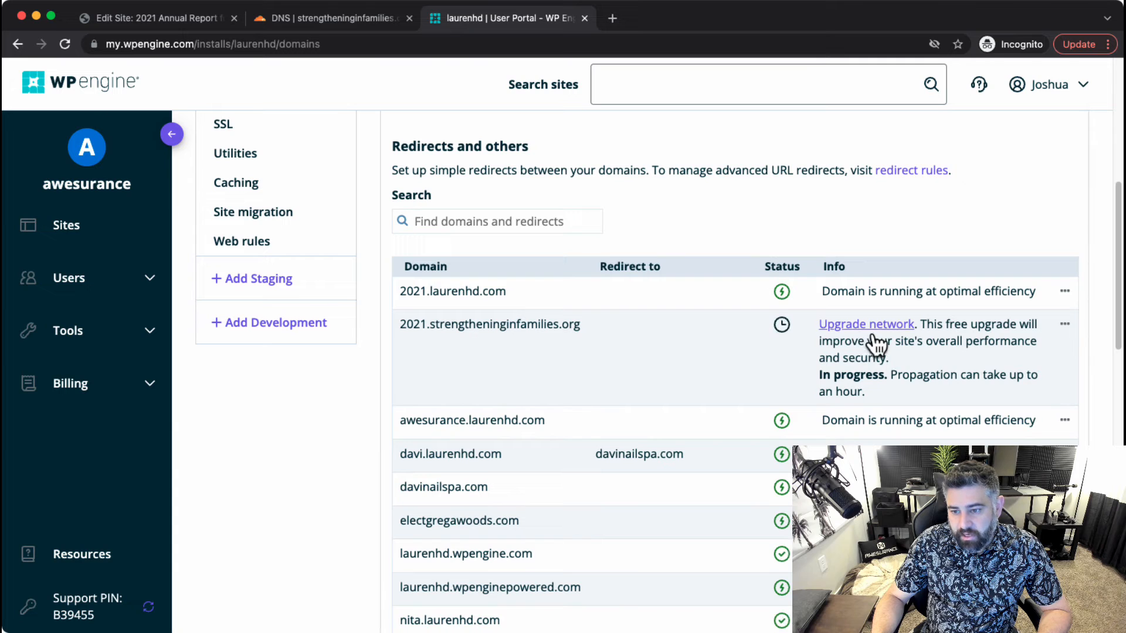
# Enable the network upgrade for 2021.strengtheninginfamilies.org and copy its wp.wpenginepowered.com CNAME value.
pyautogui.click(873, 328)
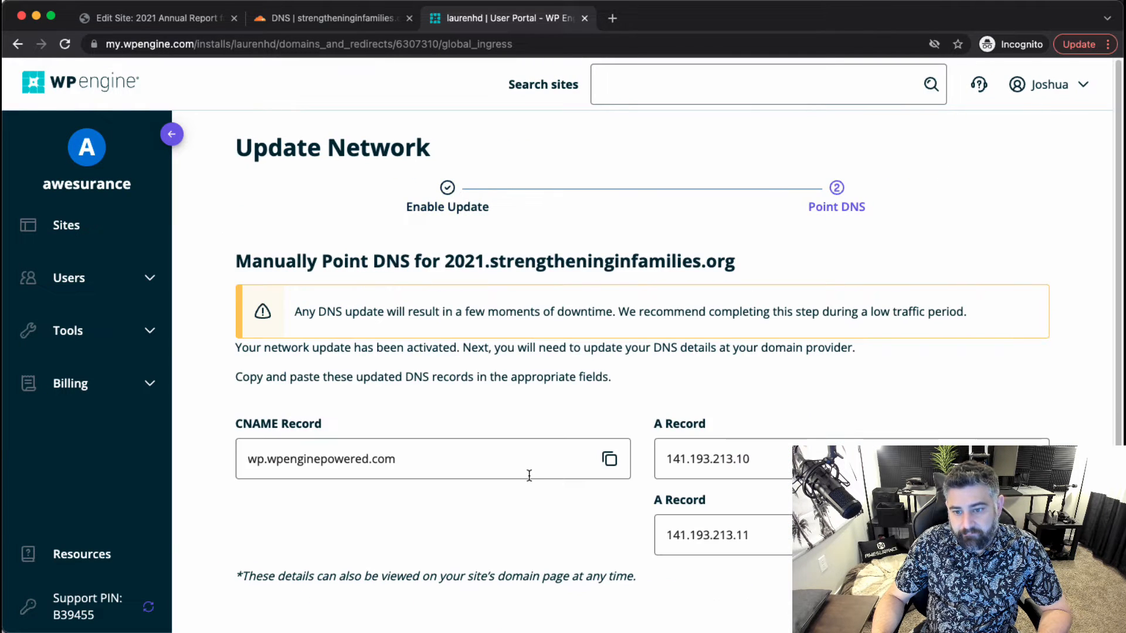
pyautogui.click(609, 459)
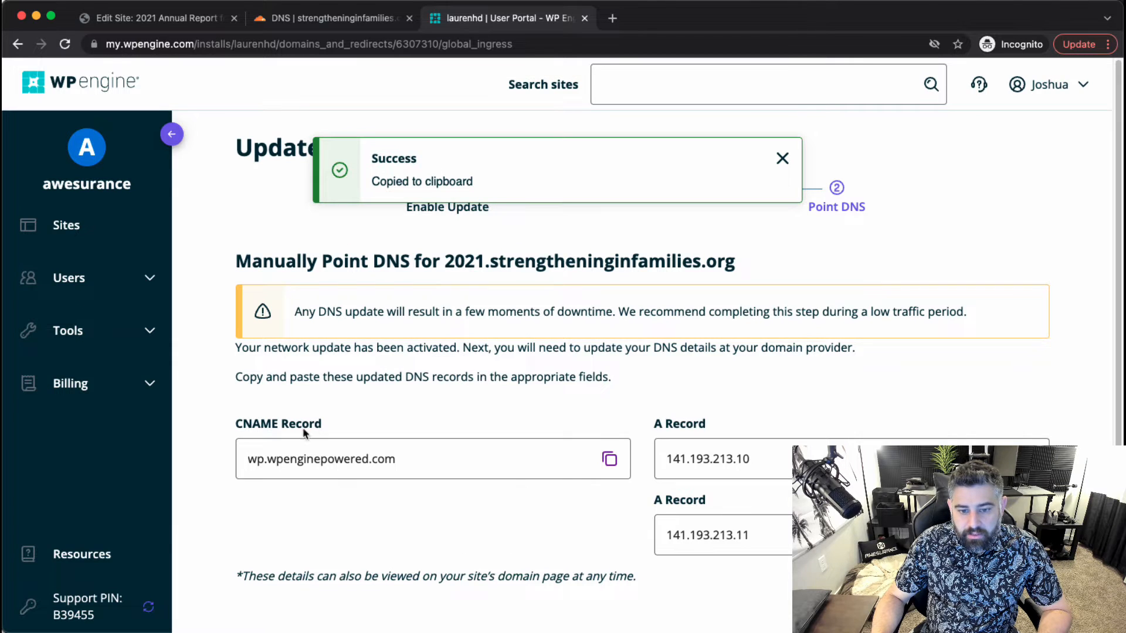
pyautogui.click(332, 19)
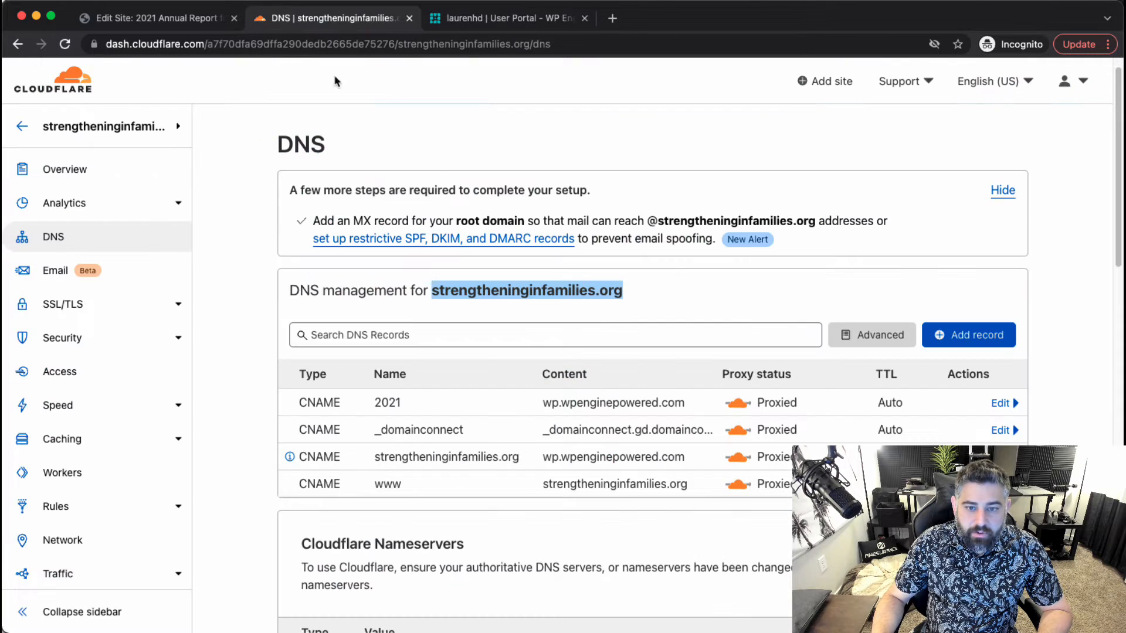
# Reload Cloudflare's DNS list and set the 2021 CNAME target to wp.wpenginepowered.com.
pyautogui.click(64, 44)
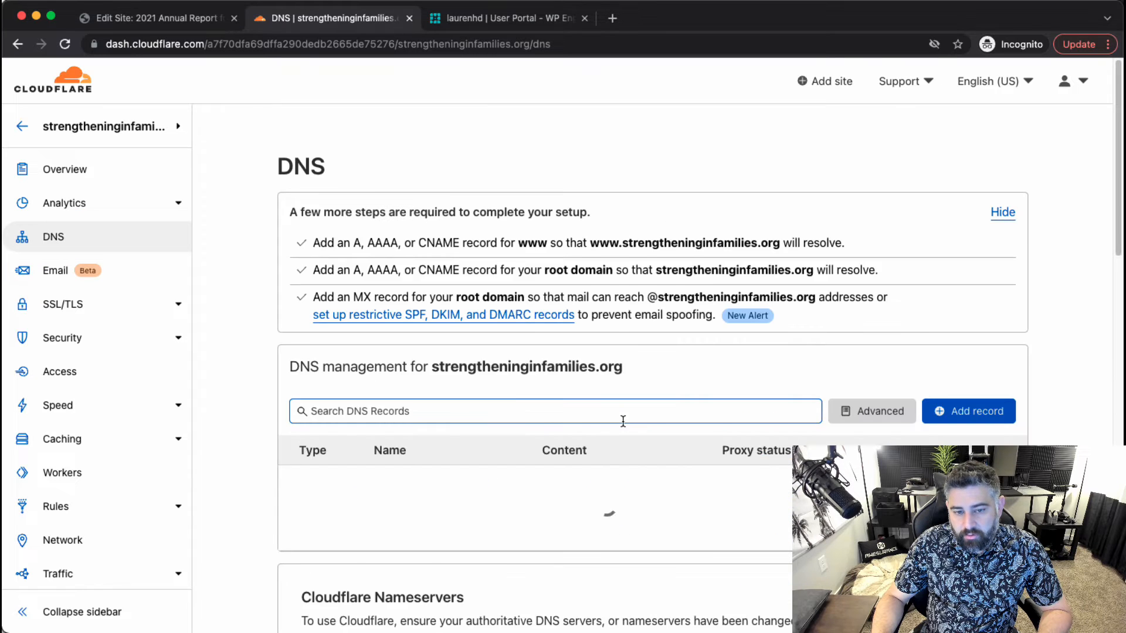
pyautogui.click(1008, 427)
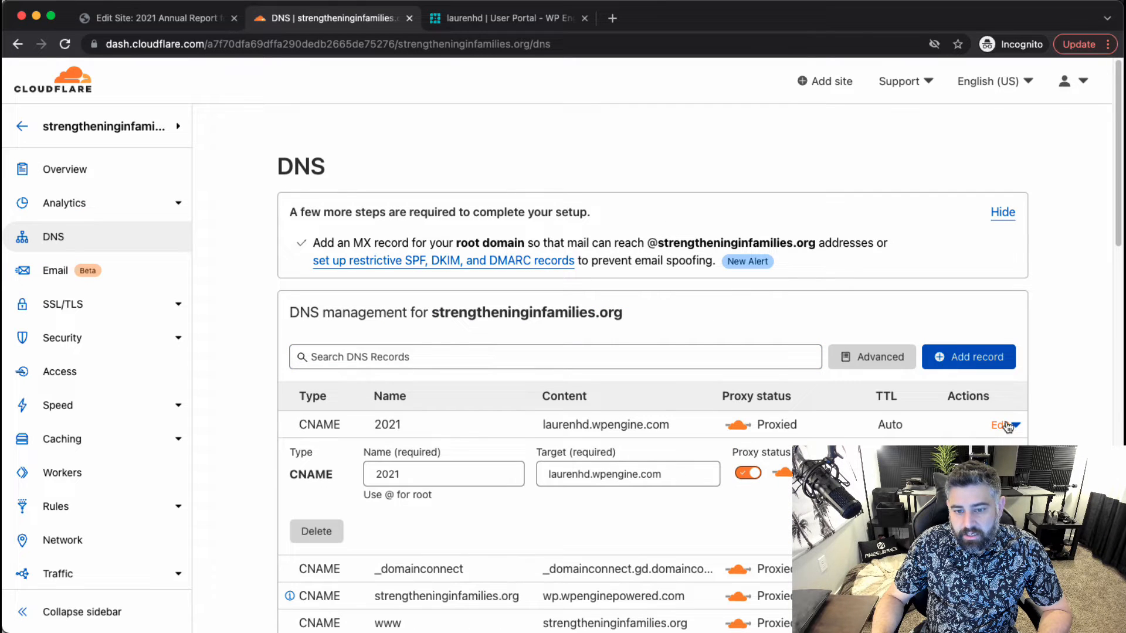
pyautogui.tripleClick(670, 469)
pyautogui.press('super+v')
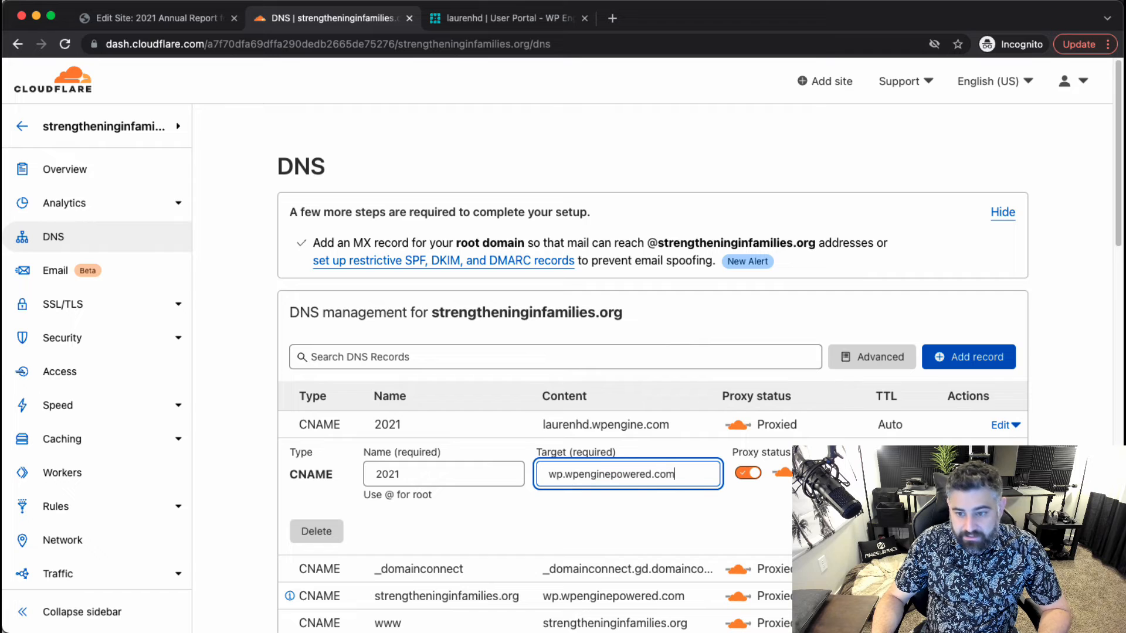
pyautogui.press('Return')
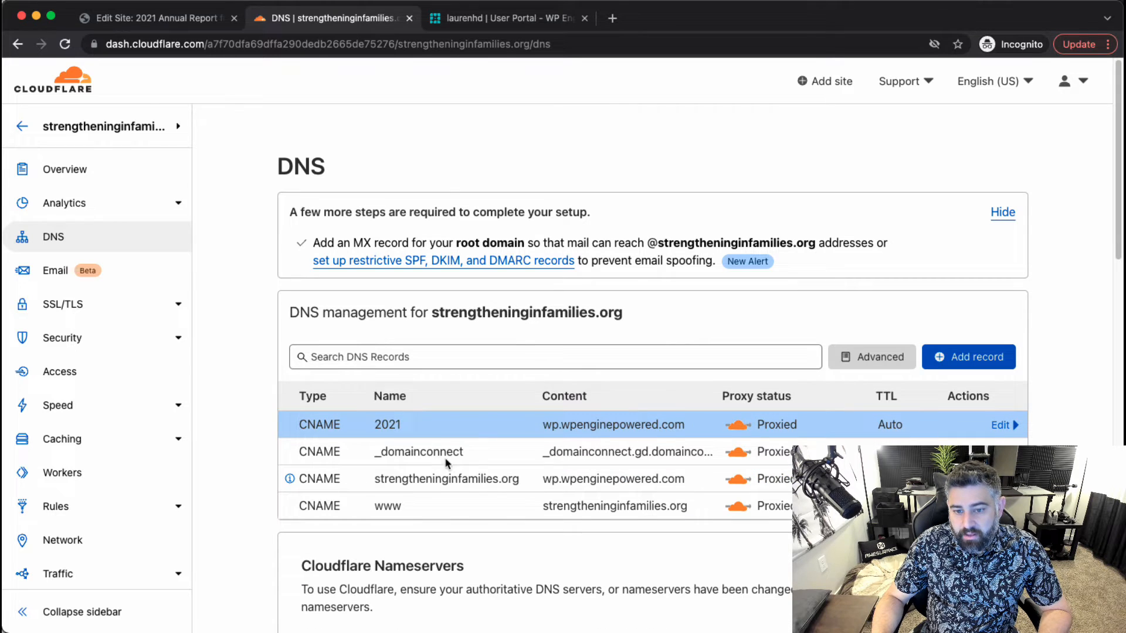
# Back in WP Engine, go from the DNS instructions to the site's domains page.
pyautogui.click(454, 27)
pyautogui.scroll(-3, 547, 234)
pyautogui.click(997, 521)
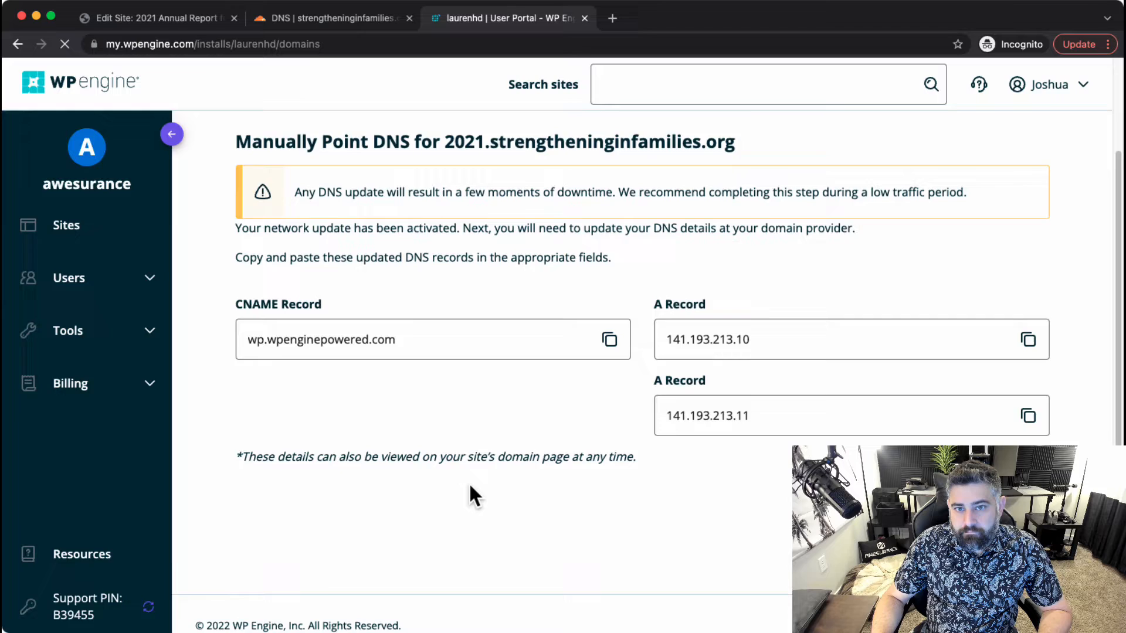
# Bring up the actions menu for the 2021.laurenhd.com row on the Domains page.
pyautogui.scroll(-3, 469, 482)
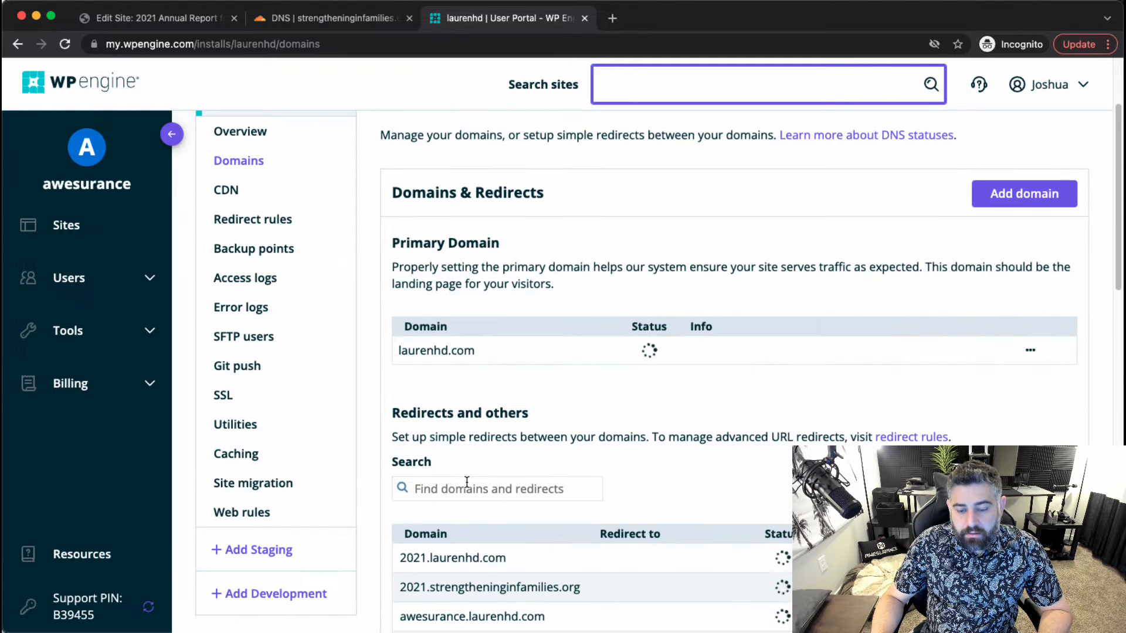
pyautogui.scroll(-3, 467, 482)
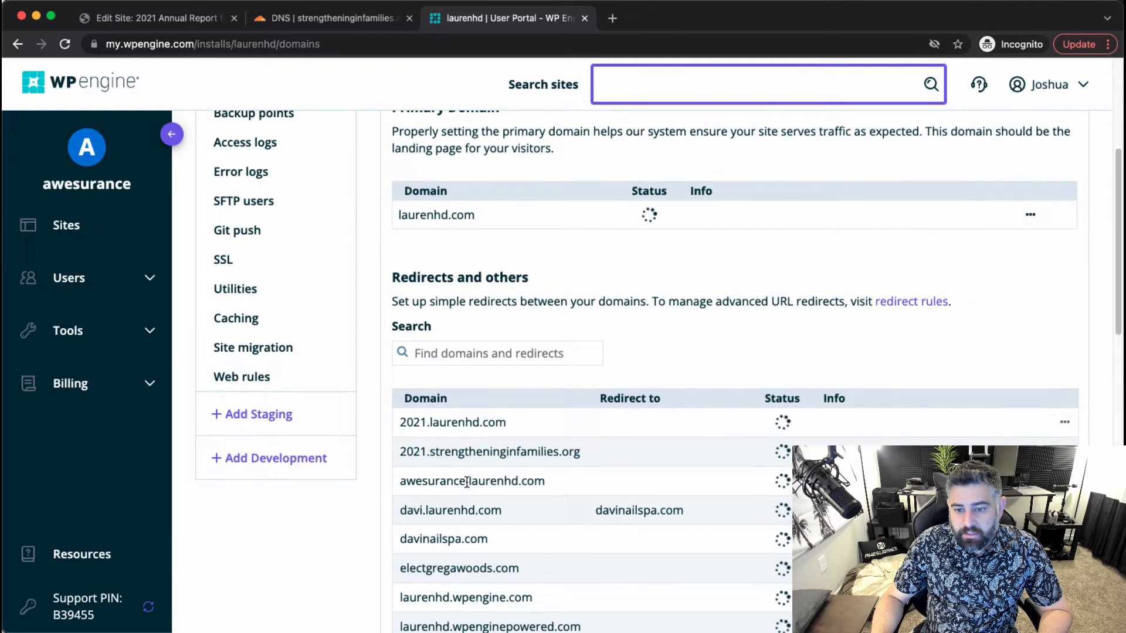
pyautogui.scroll(-2, 467, 482)
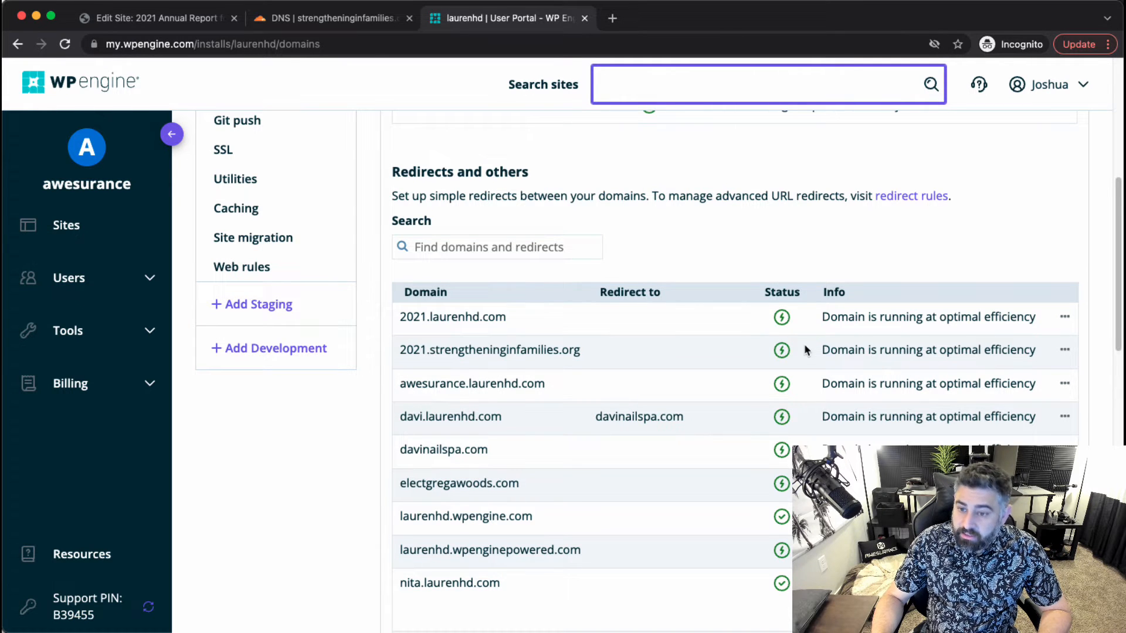
pyautogui.scroll(-1, 715, 382)
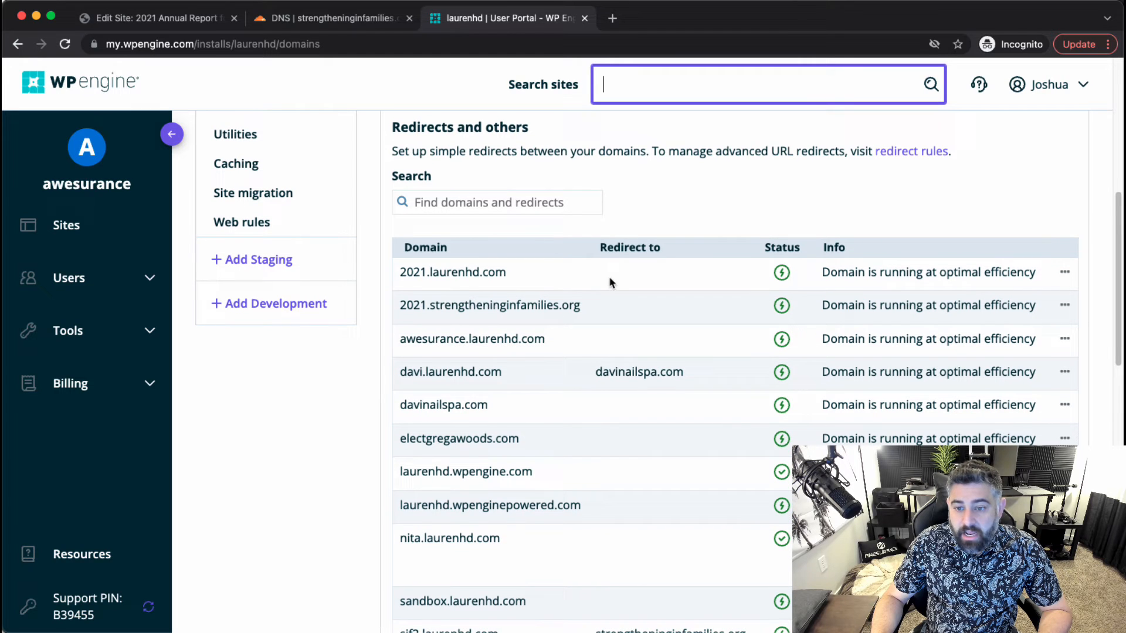
pyautogui.click(1065, 273)
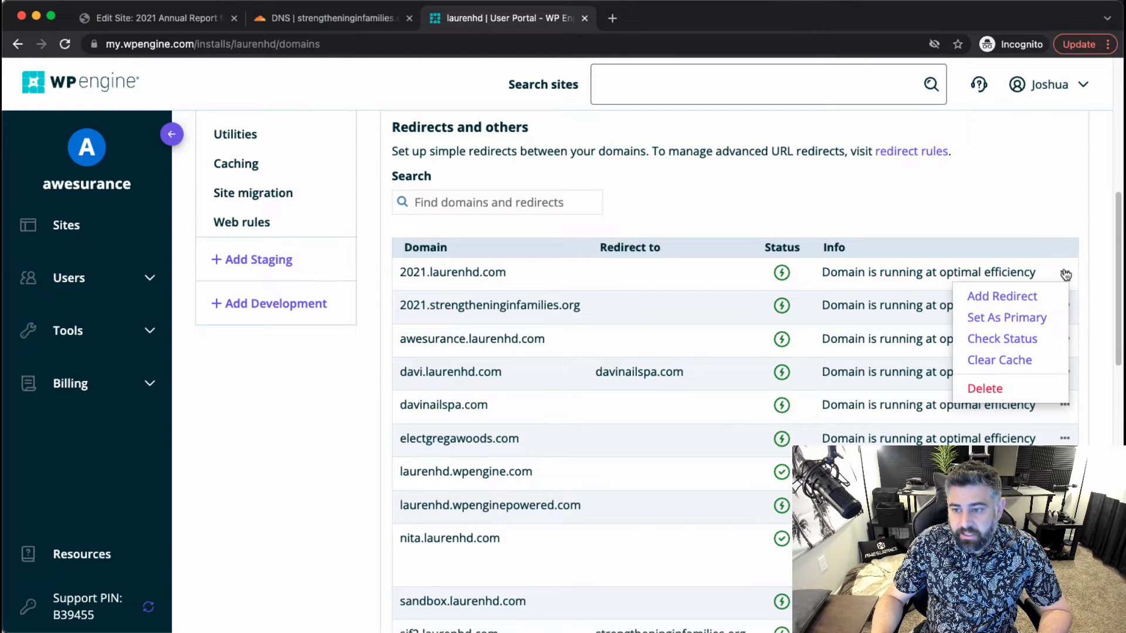
# Add a redirect from 2021.laurenhd.com to 2021.strengtheninginfamilies.org and save it.
pyautogui.click(990, 295)
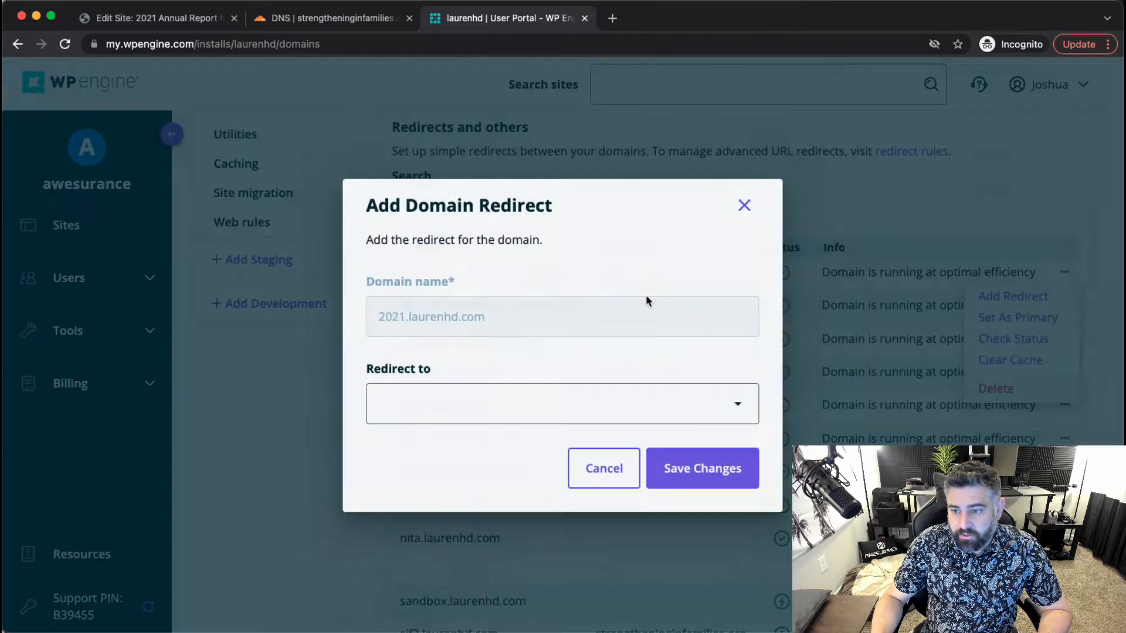
pyautogui.click(501, 390)
pyautogui.write('2')
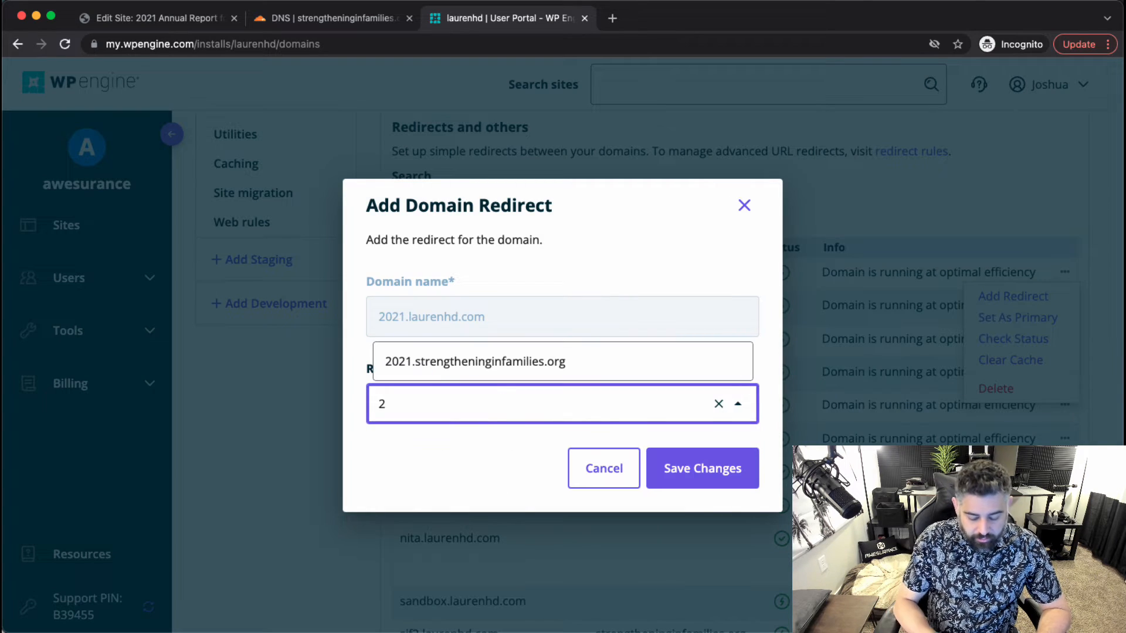
pyautogui.write('0')
pyautogui.click(508, 377)
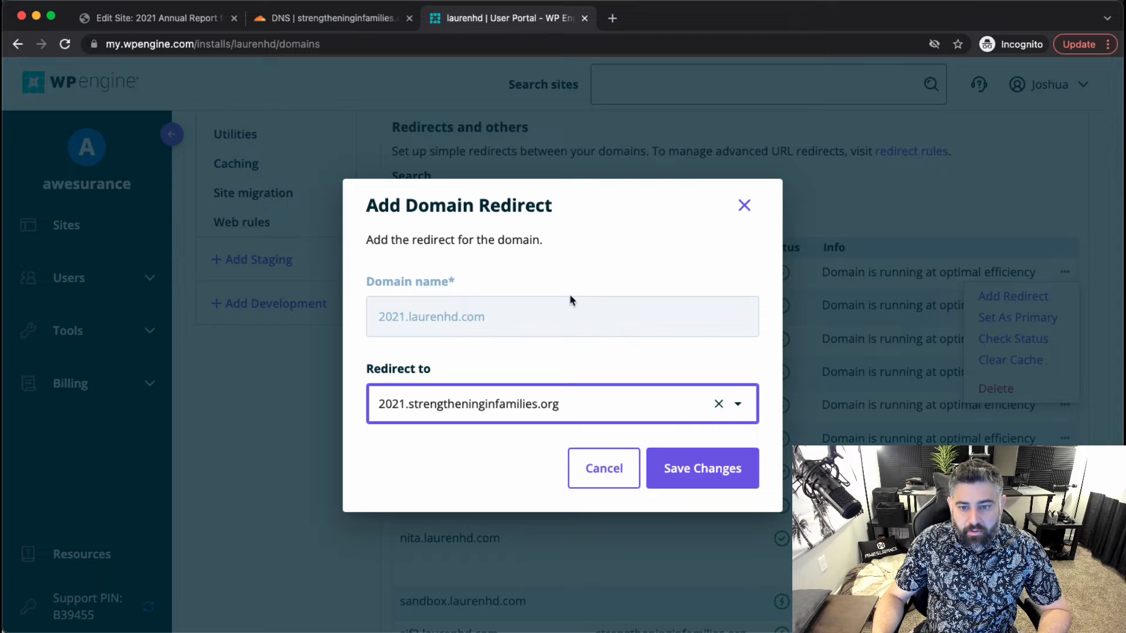
pyautogui.click(734, 470)
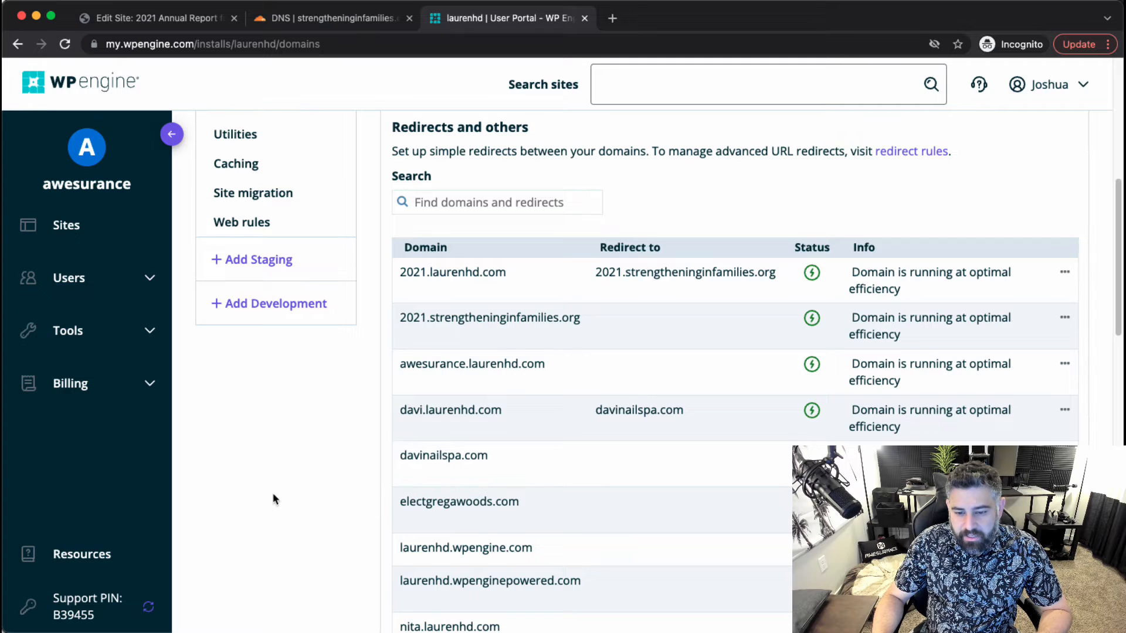
# Review the updated domains list, then return to the Cloudflare DNS records.
pyautogui.scroll(-2, 274, 498)
pyautogui.scroll(-8, 273, 499)
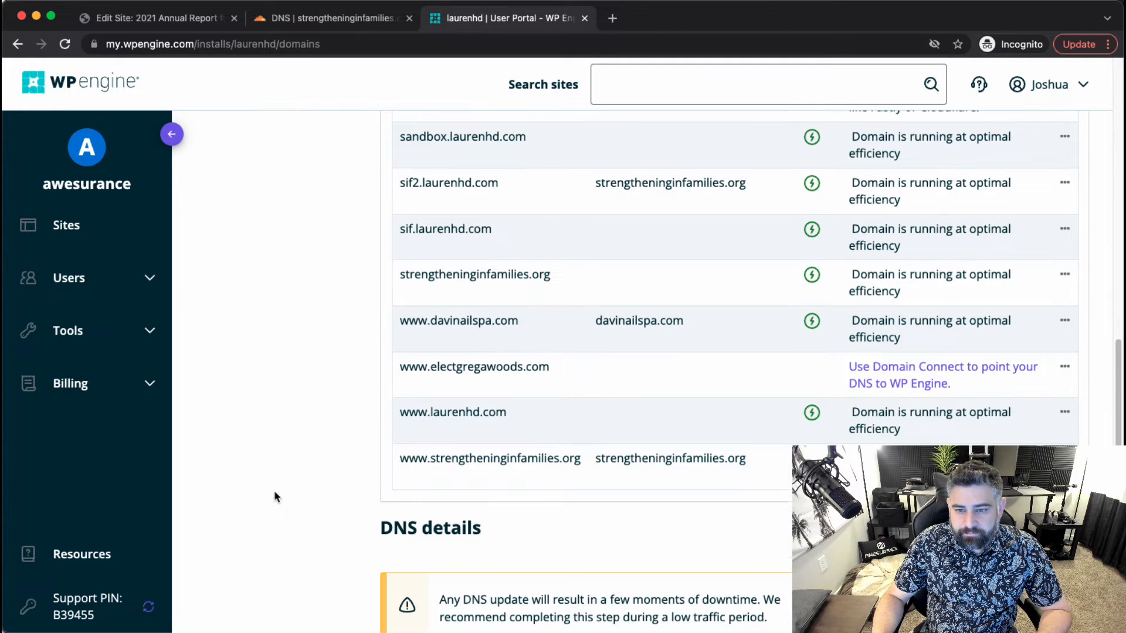
pyautogui.scroll(2, 275, 498)
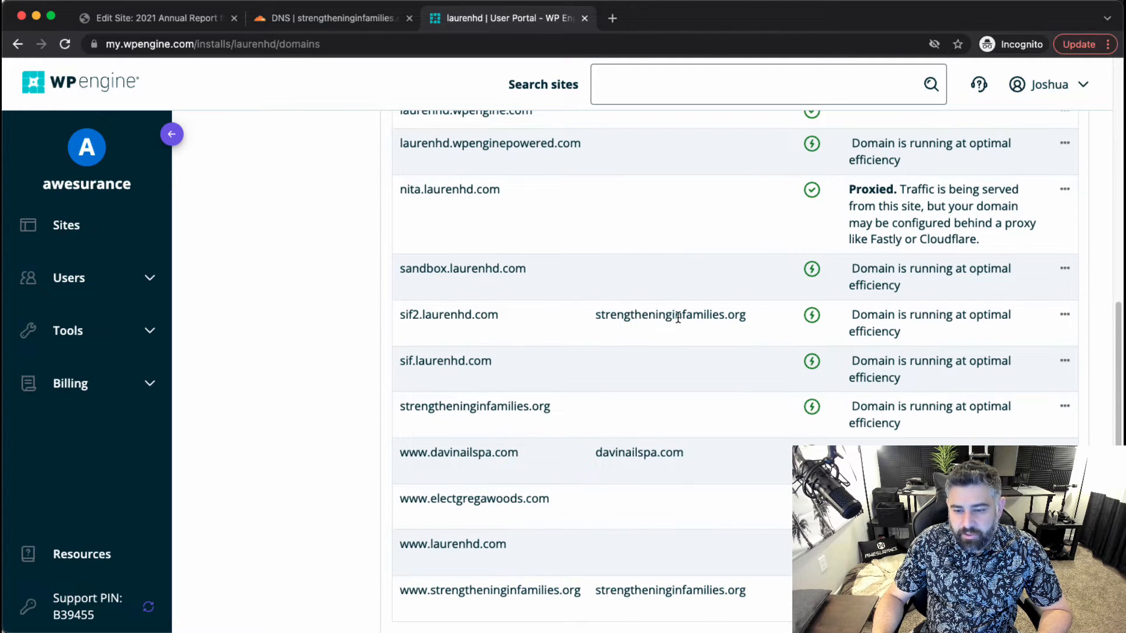
pyautogui.scroll(-2, 301, 481)
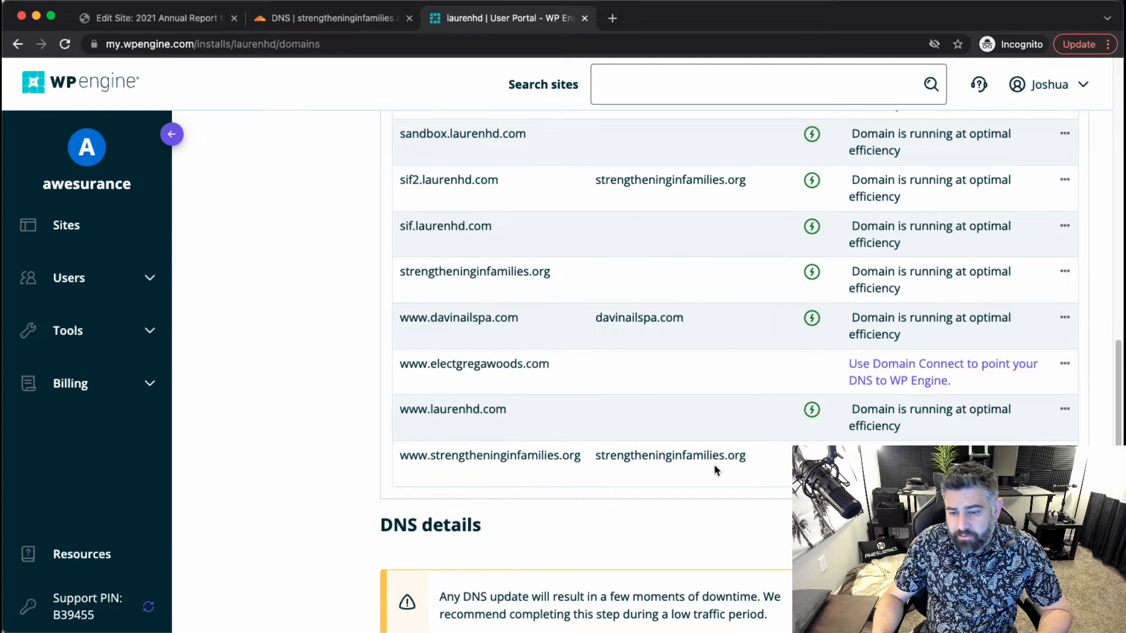
pyautogui.scroll(15, 649, 526)
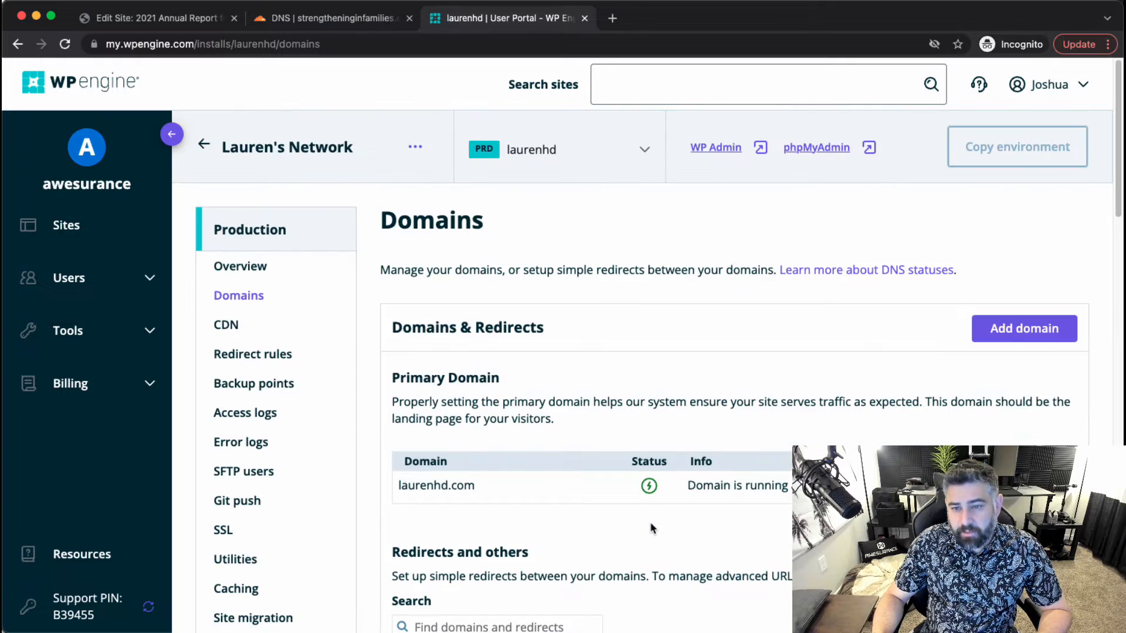
pyautogui.scroll(-2, 575, 446)
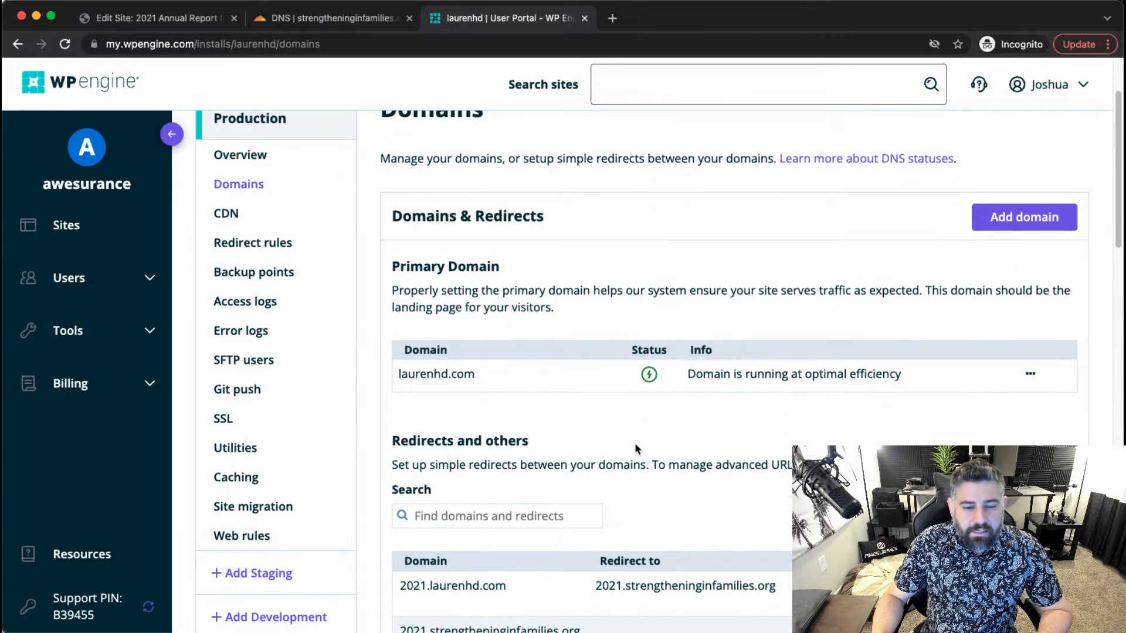
pyautogui.click(315, 16)
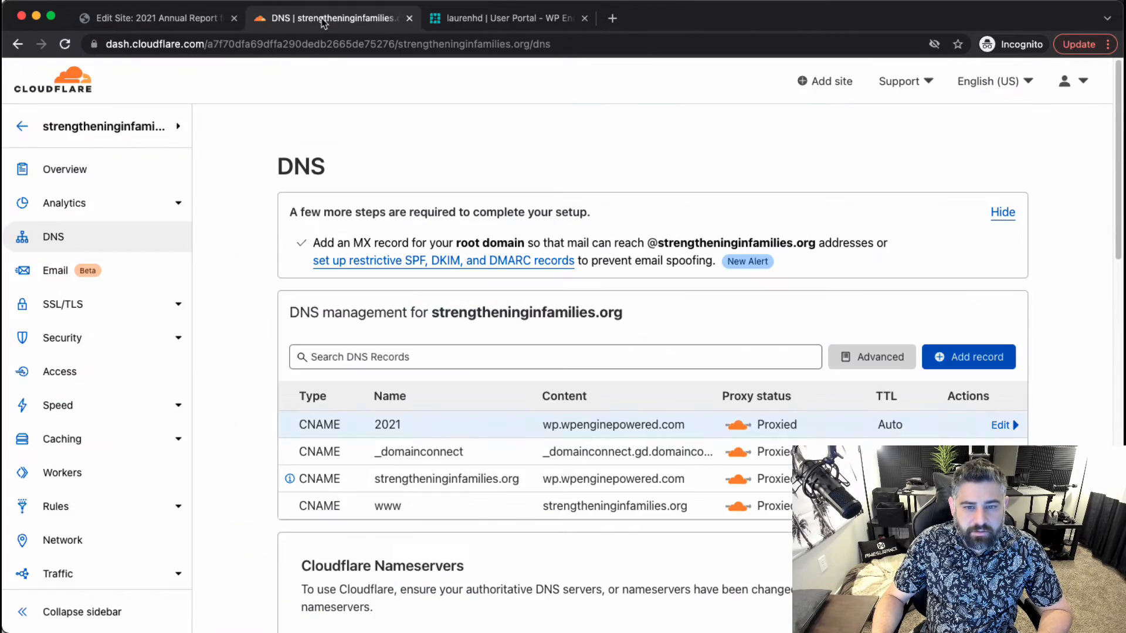
# Strip the old laurenhd.com domain from the Site Address and copy 2021.strengtheninginfamilies.org from WP Engine.
pyautogui.click(150, 27)
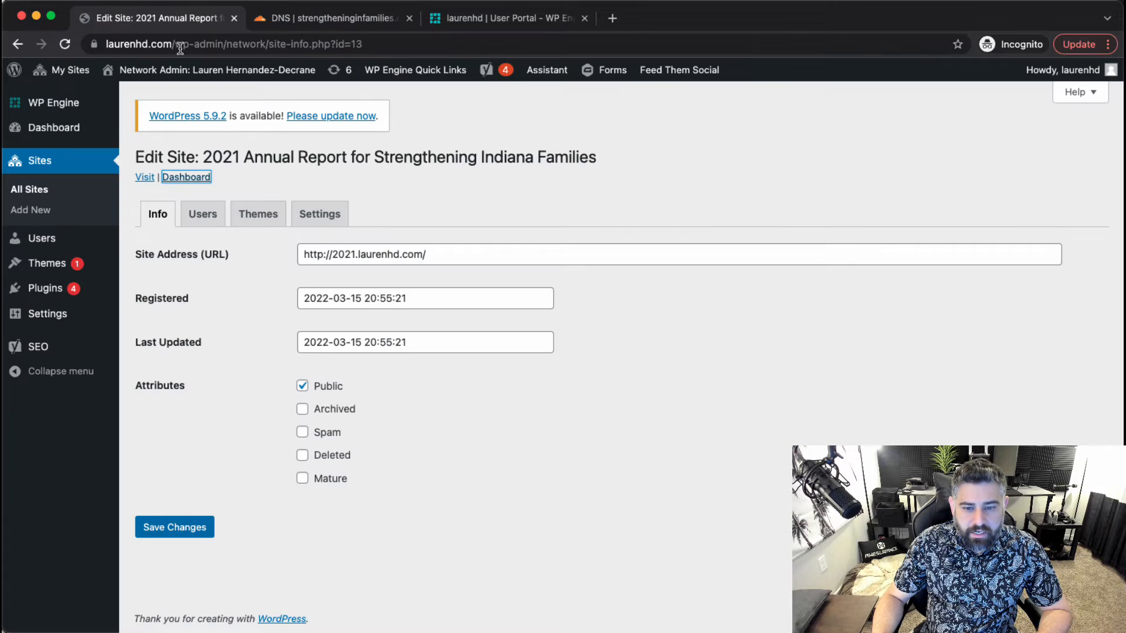
pyautogui.moveTo(359, 254); pyautogui.dragTo(543, 260)
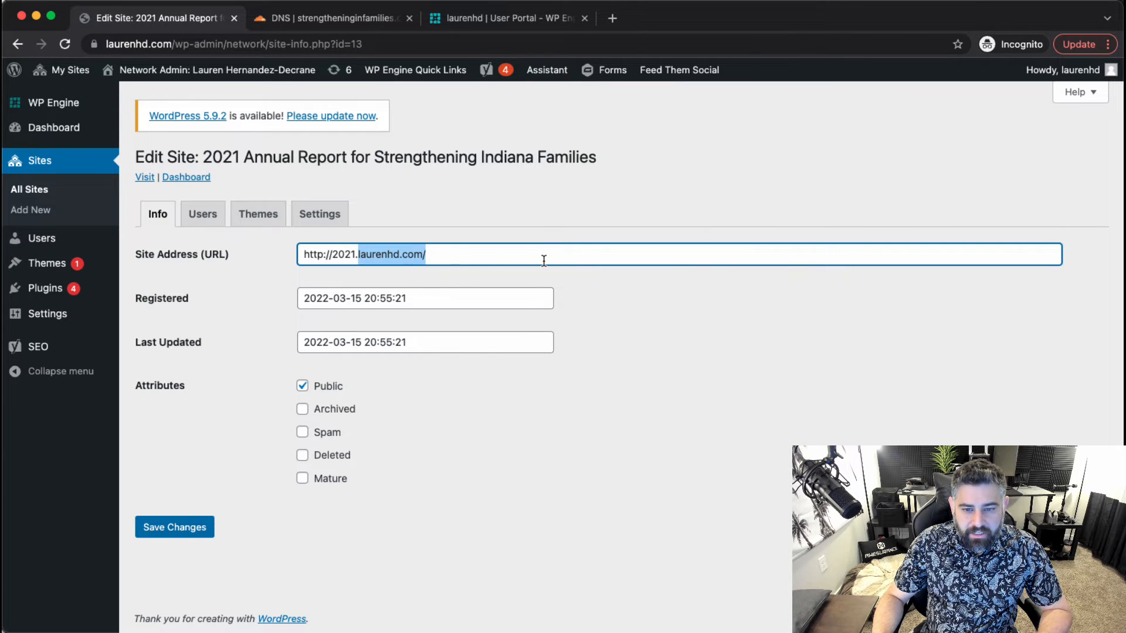
pyautogui.press('super+v')
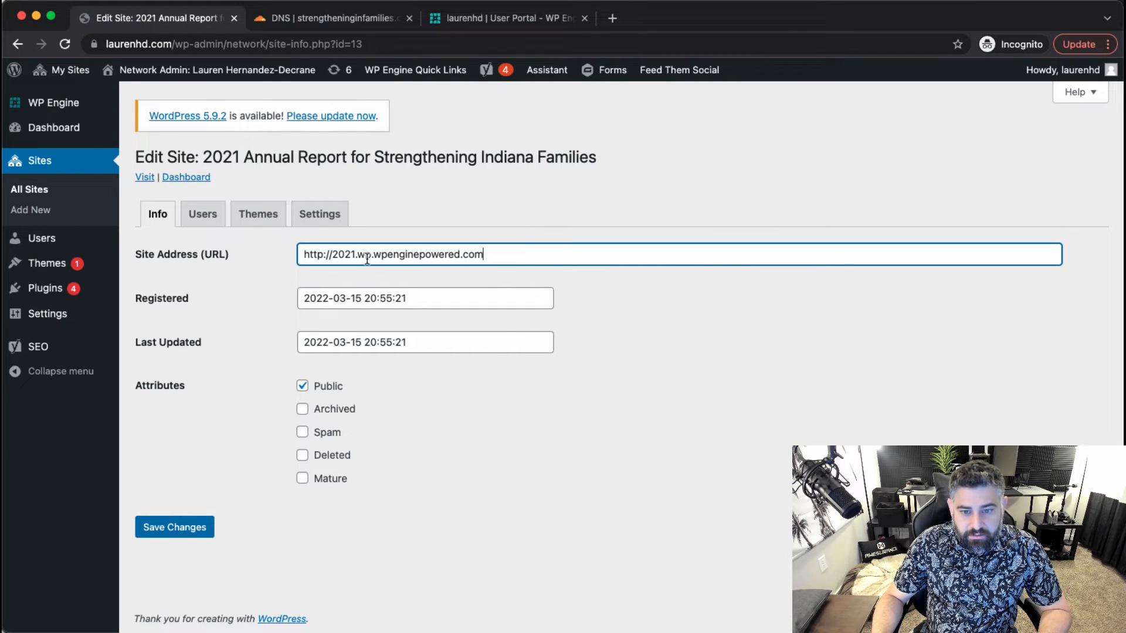
pyautogui.moveTo(358, 254); pyautogui.dragTo(670, 252)
pyautogui.press('BackSpace')
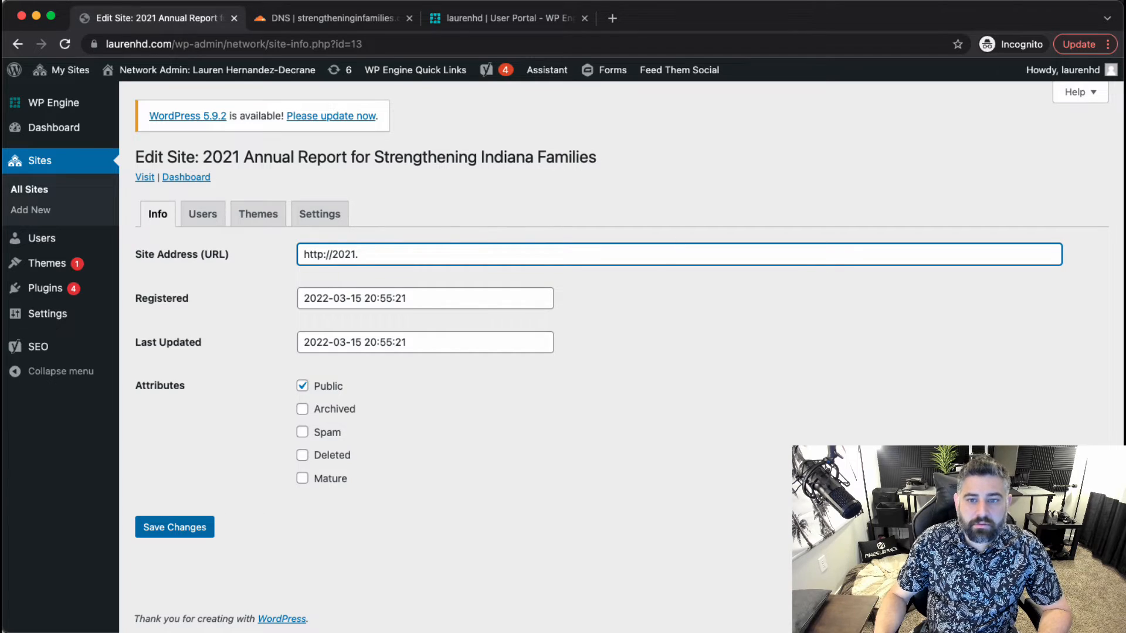
pyautogui.click(458, 23)
pyautogui.scroll(-4, 788, 461)
pyautogui.moveTo(789, 460); pyautogui.dragTo(593, 457)
pyautogui.press('super+c')
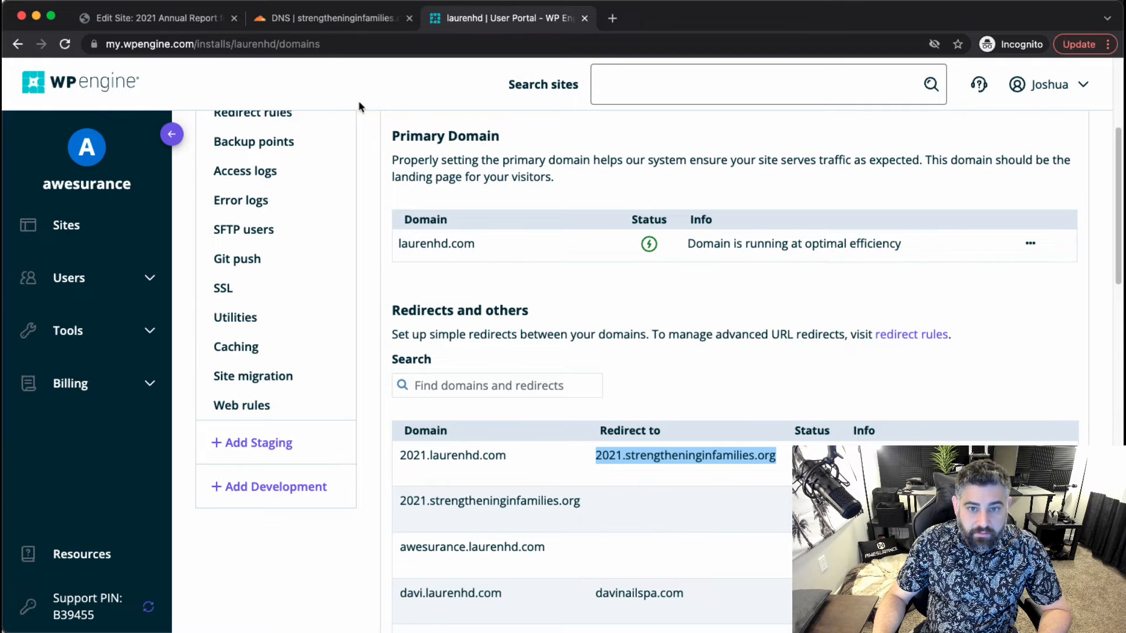
pyautogui.click(328, 19)
pyautogui.click(176, 18)
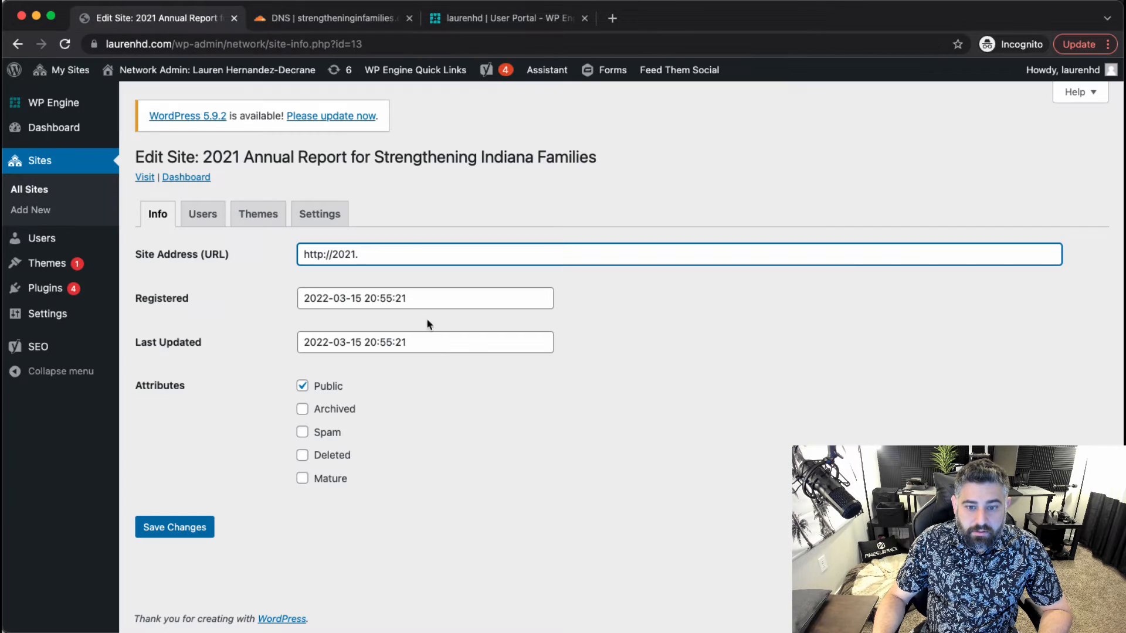
pyautogui.moveTo(359, 254); pyautogui.dragTo(331, 255)
pyautogui.press('super+v')
pyautogui.press('BackSpace')
pyautogui.tripleClick(413, 260)
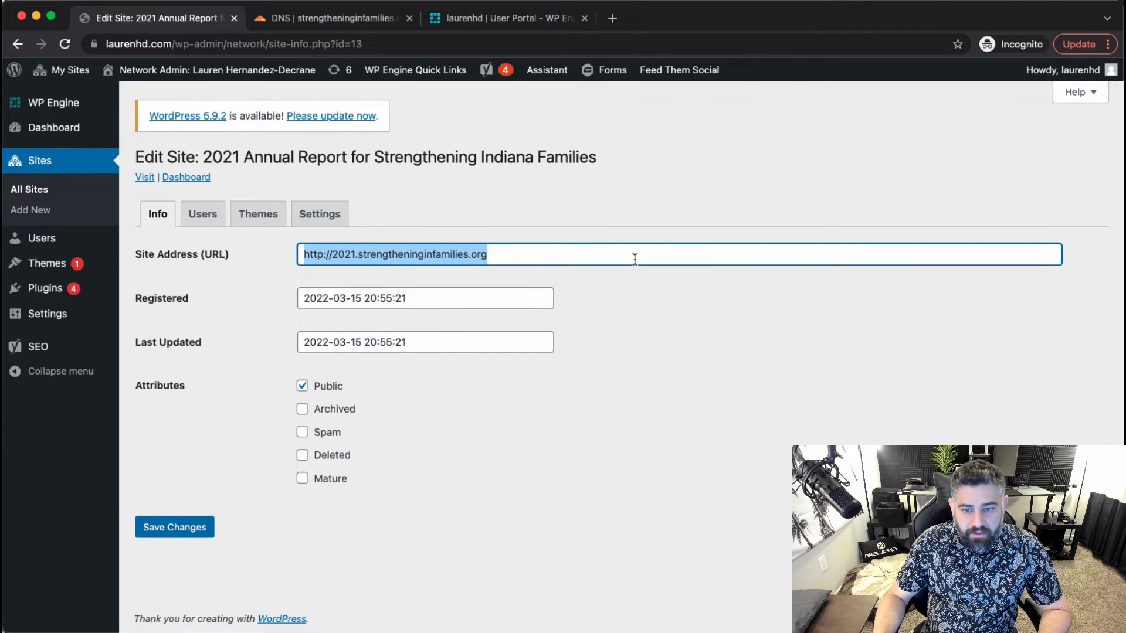
pyautogui.click(196, 531)
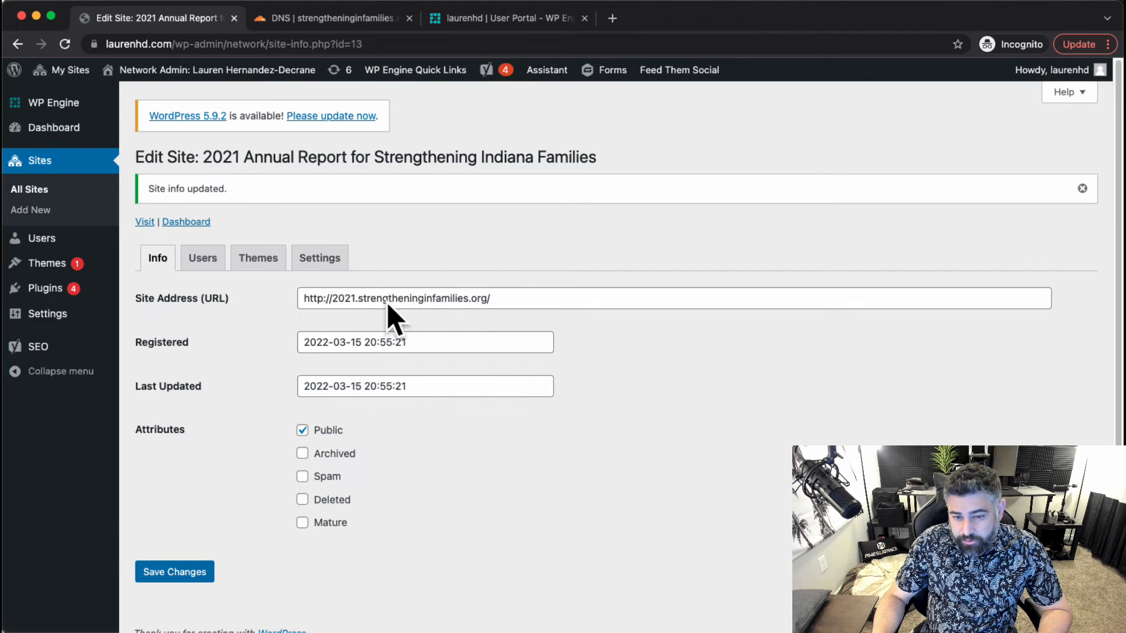
pyautogui.click(346, 263)
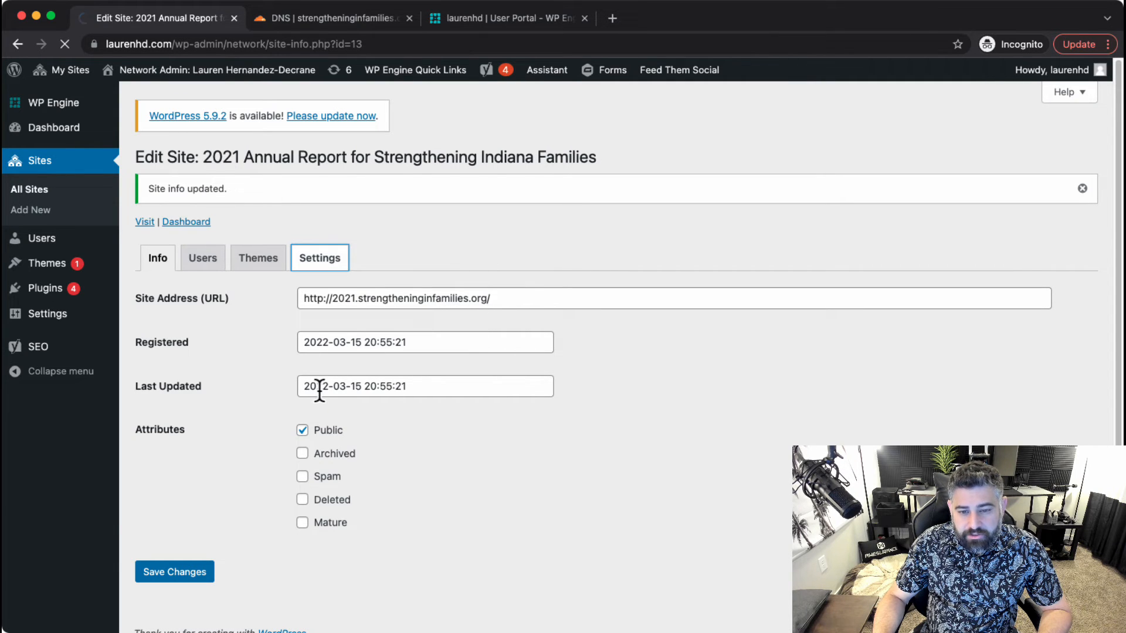
# Inspect the Siteurl and Home values in the site's Settings tab.
pyautogui.scroll(-1, 267, 434)
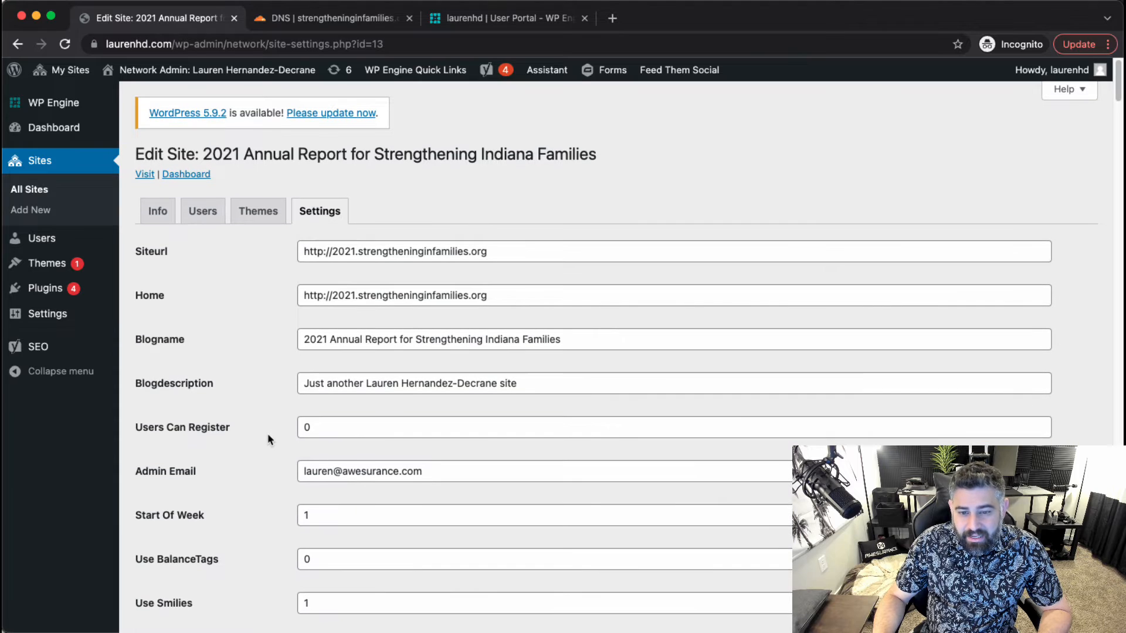
pyautogui.moveTo(311, 246); pyautogui.dragTo(543, 248)
pyautogui.click(543, 248)
pyautogui.moveTo(515, 300); pyautogui.dragTo(273, 298)
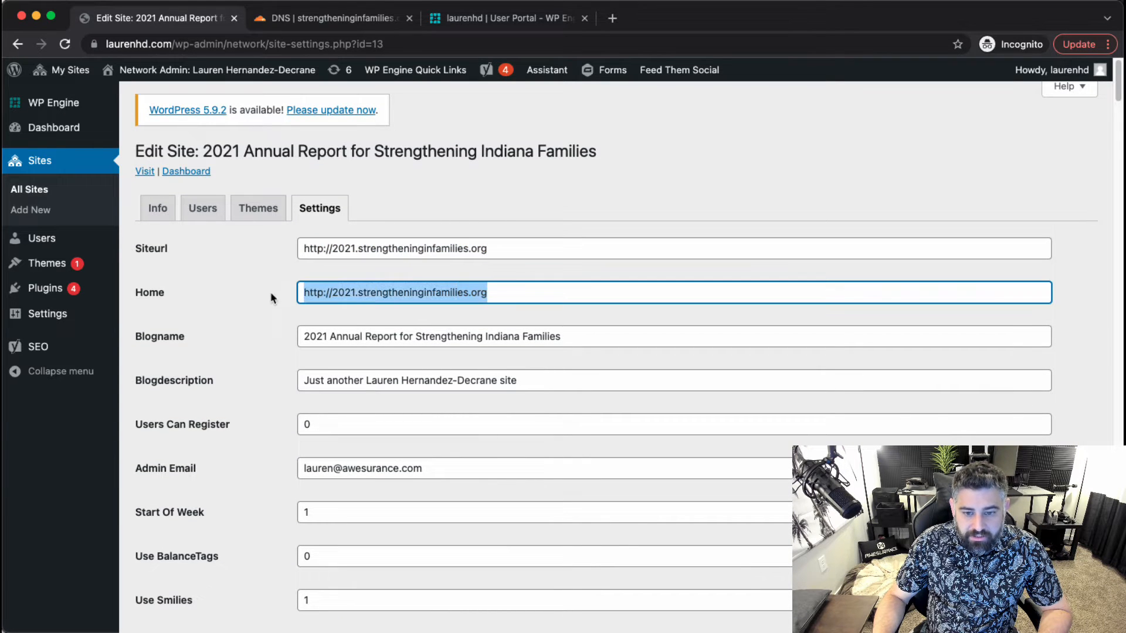
pyautogui.click(339, 289)
pyautogui.scroll(-5, 194, 346)
pyautogui.scroll(-10, 357, 441)
pyautogui.scroll(10, 357, 437)
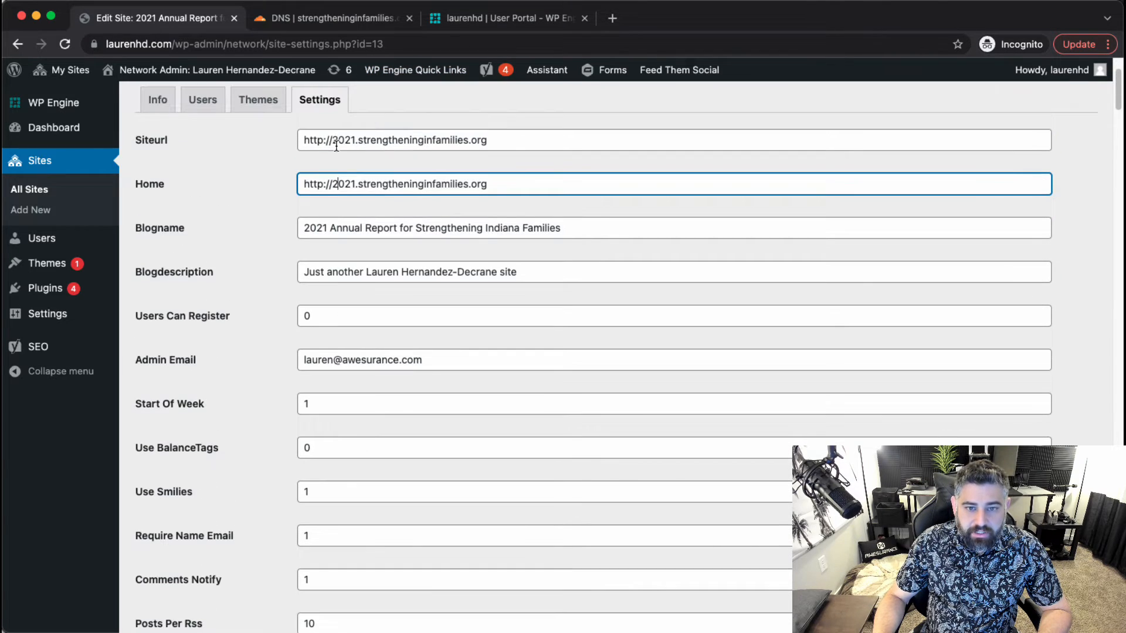
pyautogui.scroll(2, 336, 147)
# Check the site's Themes and Users tabs, then visit the live 2021 site in a new tab.
pyautogui.click(270, 218)
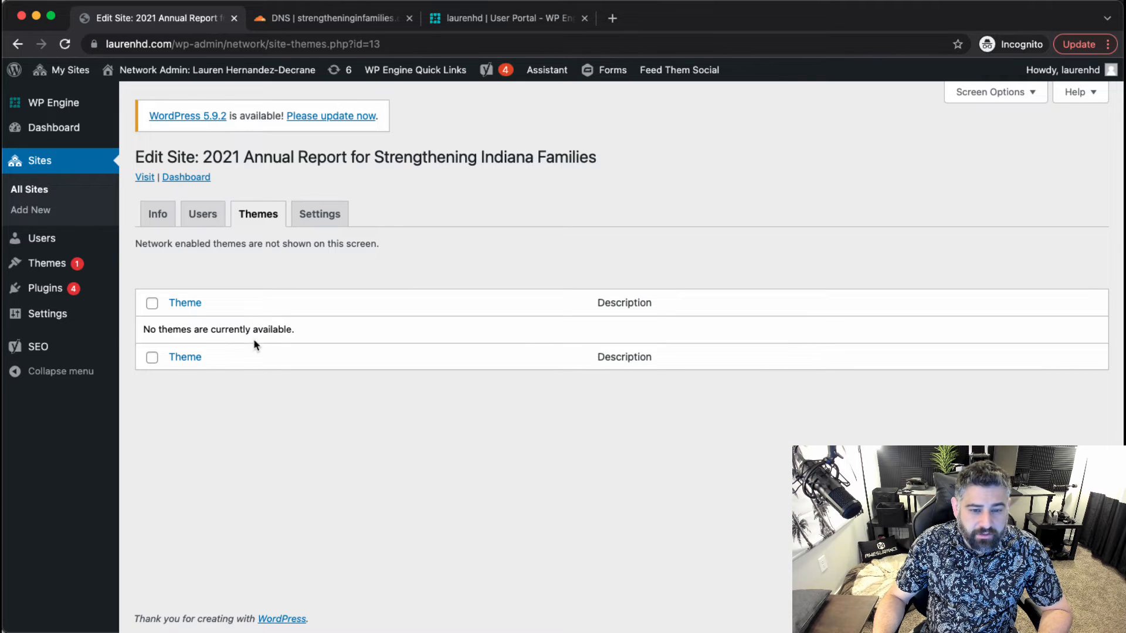
pyautogui.click(218, 222)
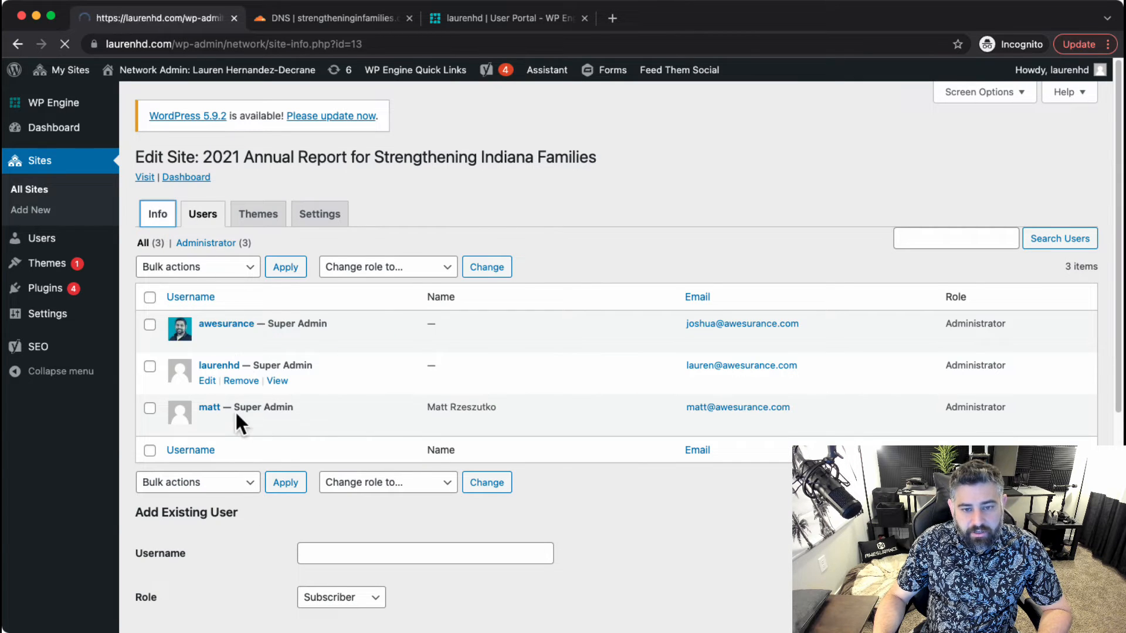
pyautogui.click(320, 19)
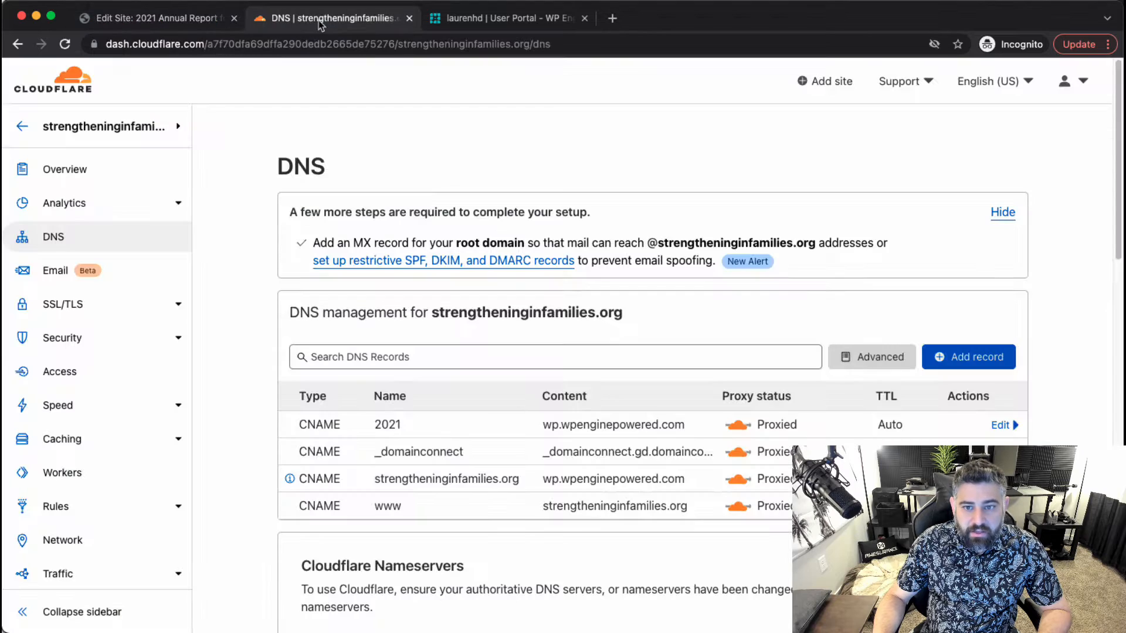
pyautogui.click(155, 18)
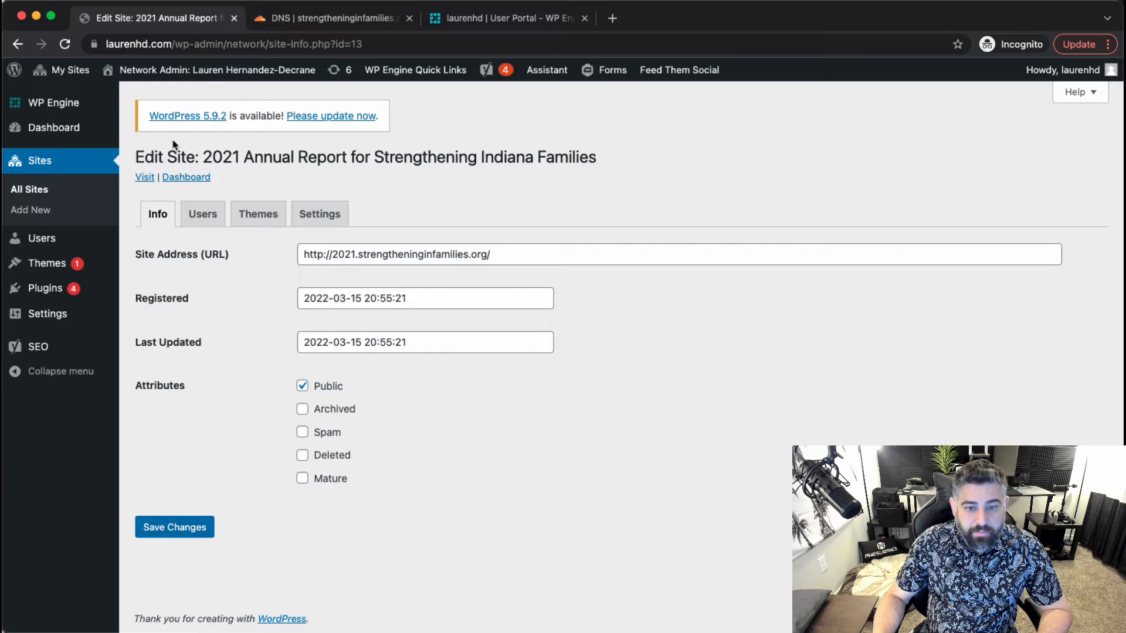
pyautogui.click(145, 178)
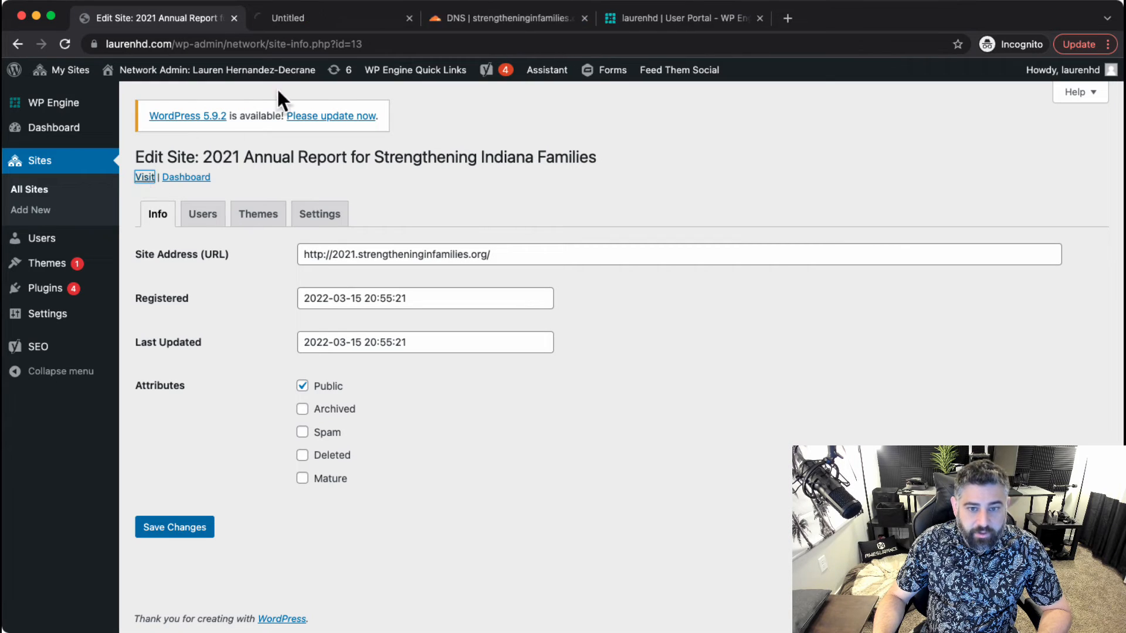
# Load the login page at 2021.strengtheninginfamilies.org/wp-admin.
pyautogui.click(315, 21)
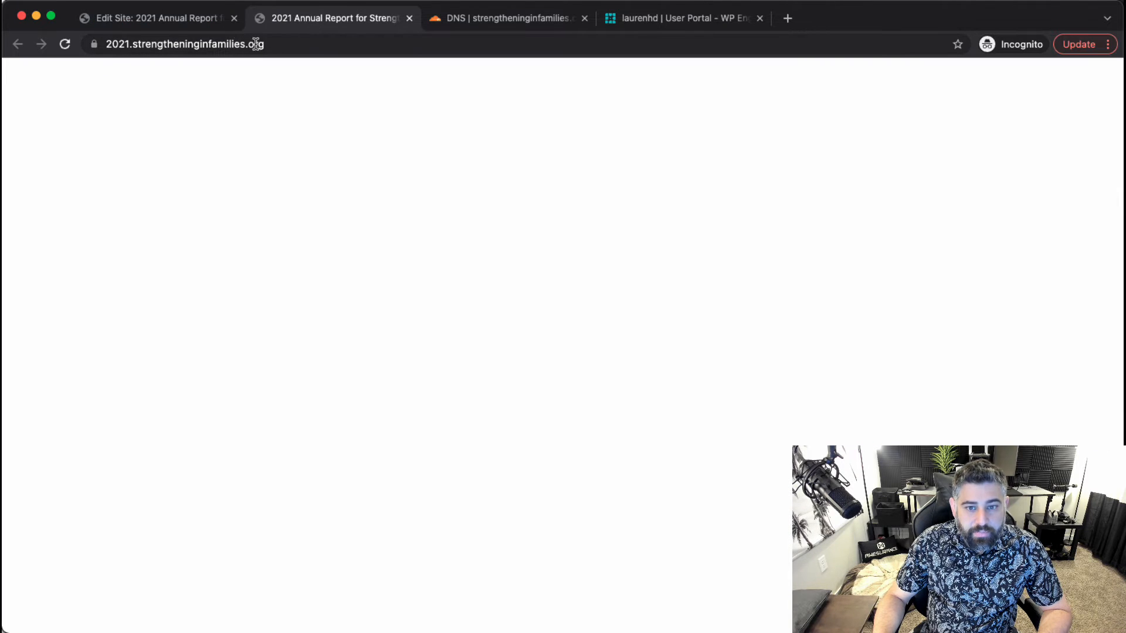
pyautogui.click(335, 47)
pyautogui.click(330, 44)
pyautogui.write('//')
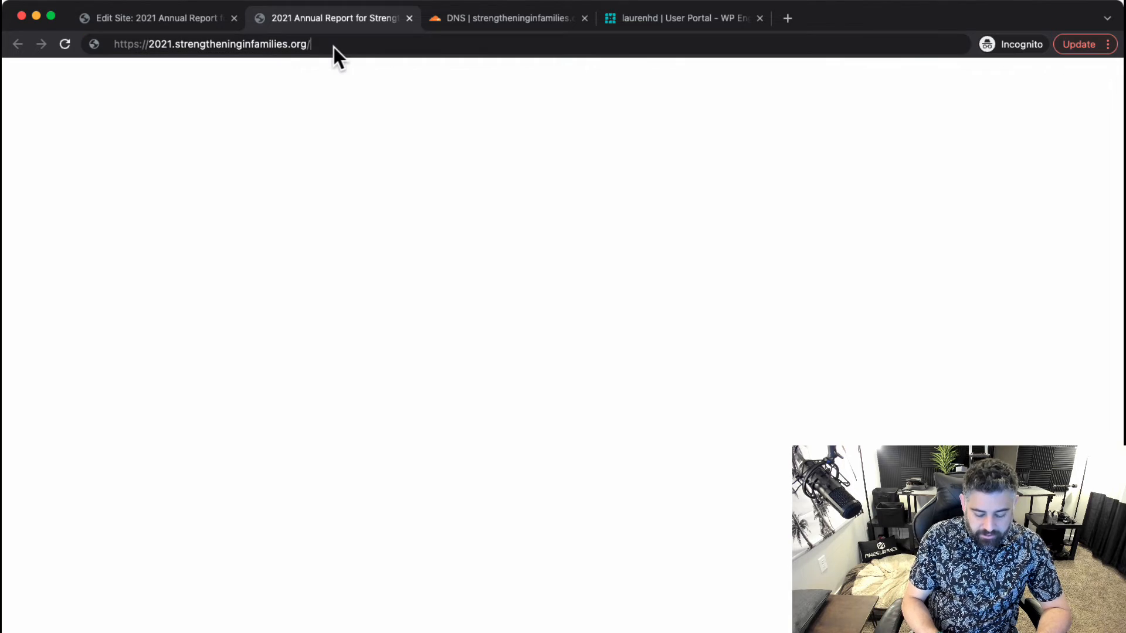
pyautogui.write('wp-admin')
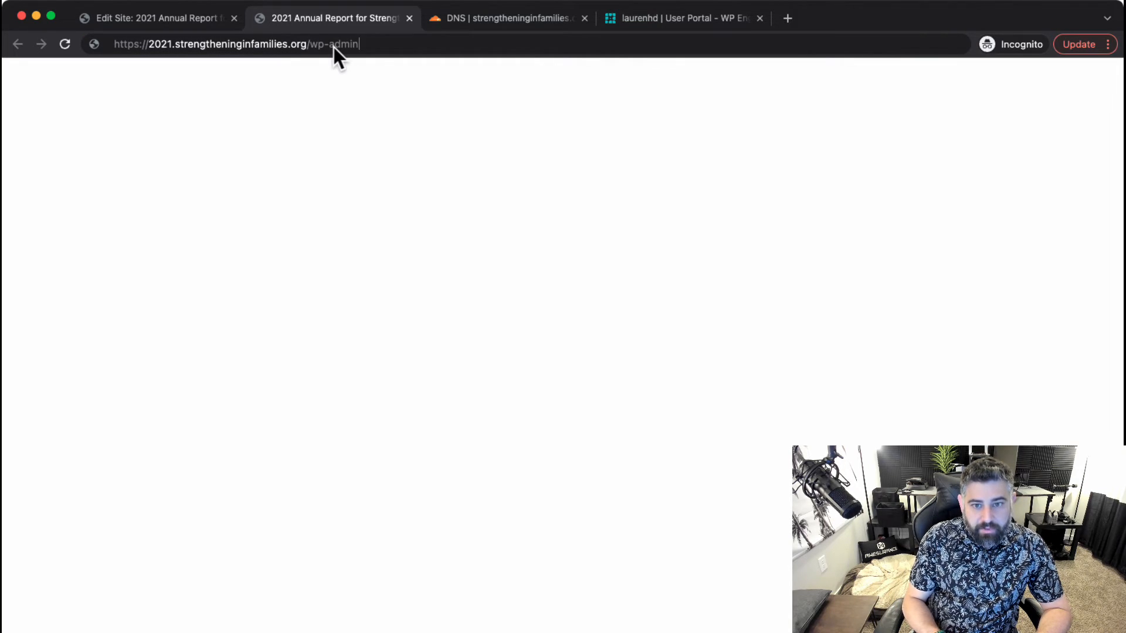
pyautogui.press('Return')
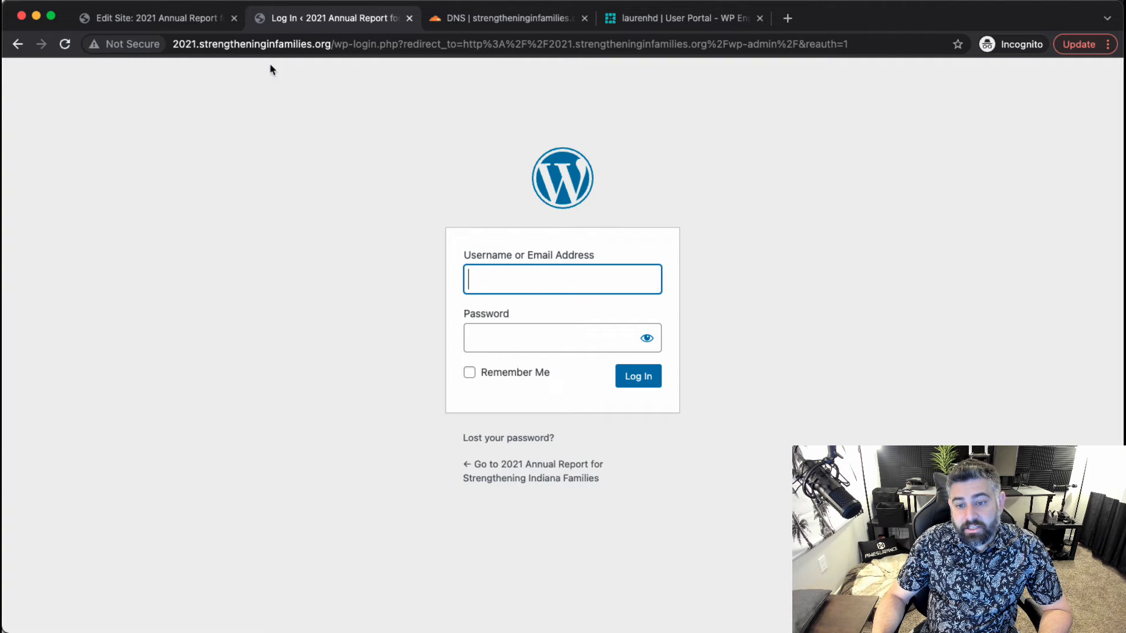
# Log in with the saved username and the saved account password.
pyautogui.write('laurenhd')
pyautogui.click(529, 320)
pyautogui.click(517, 341)
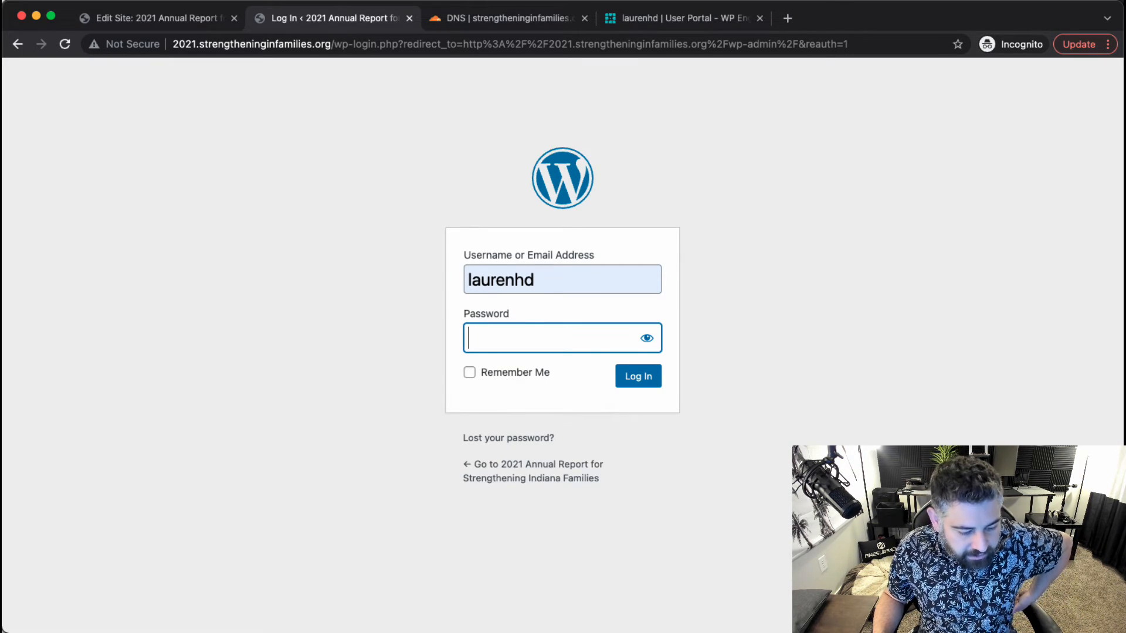
pyautogui.press('super+Tab')
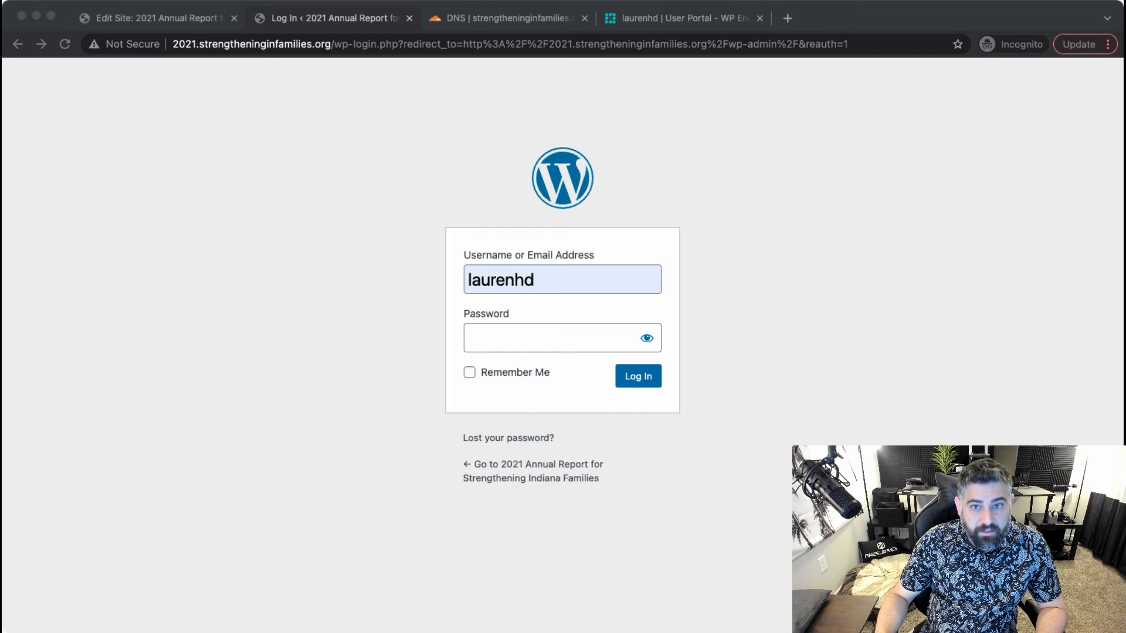
pyautogui.click(585, 336)
pyautogui.press('super+v')
pyautogui.click(646, 340)
pyautogui.click(638, 375)
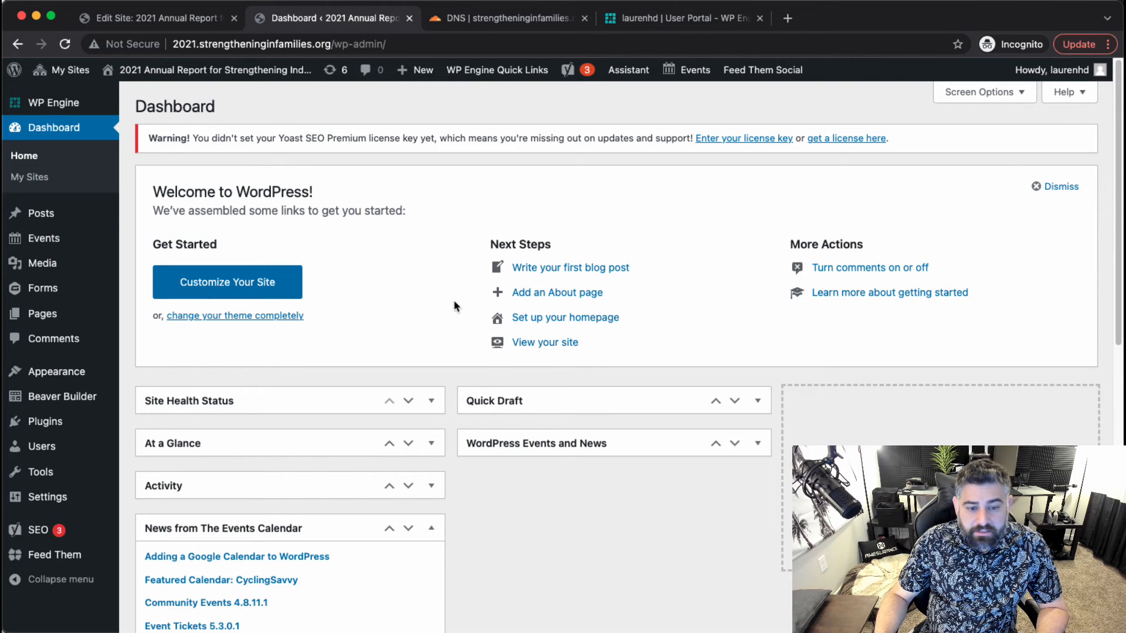
# Activate the Beaver Builder Child Theme from Appearance > Themes.
pyautogui.moveTo(70, 376)
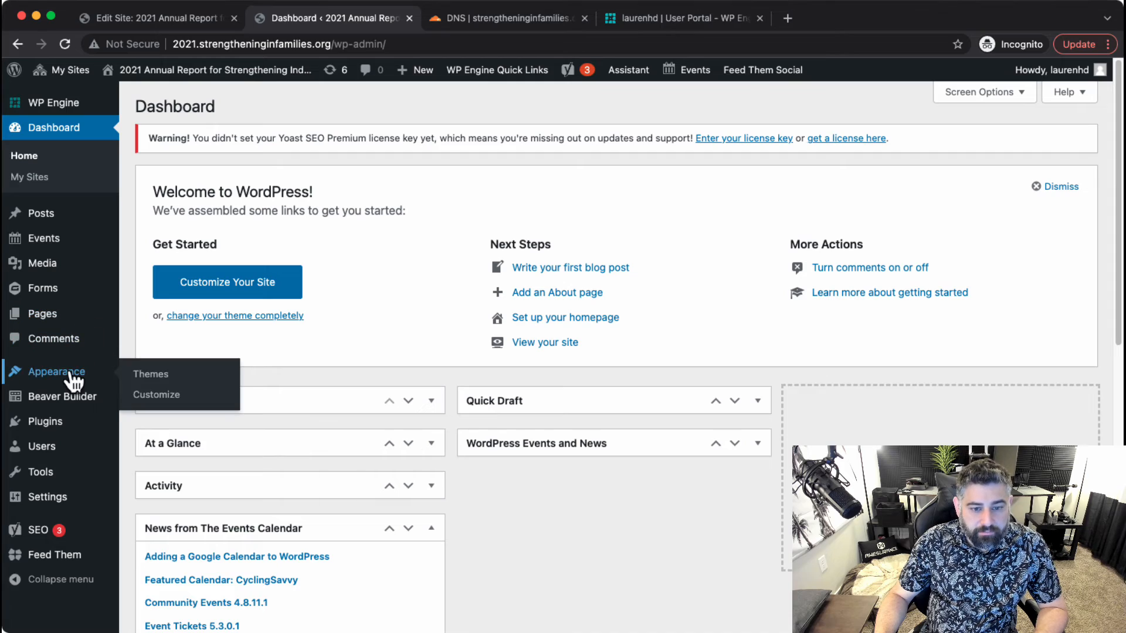
pyautogui.click(153, 393)
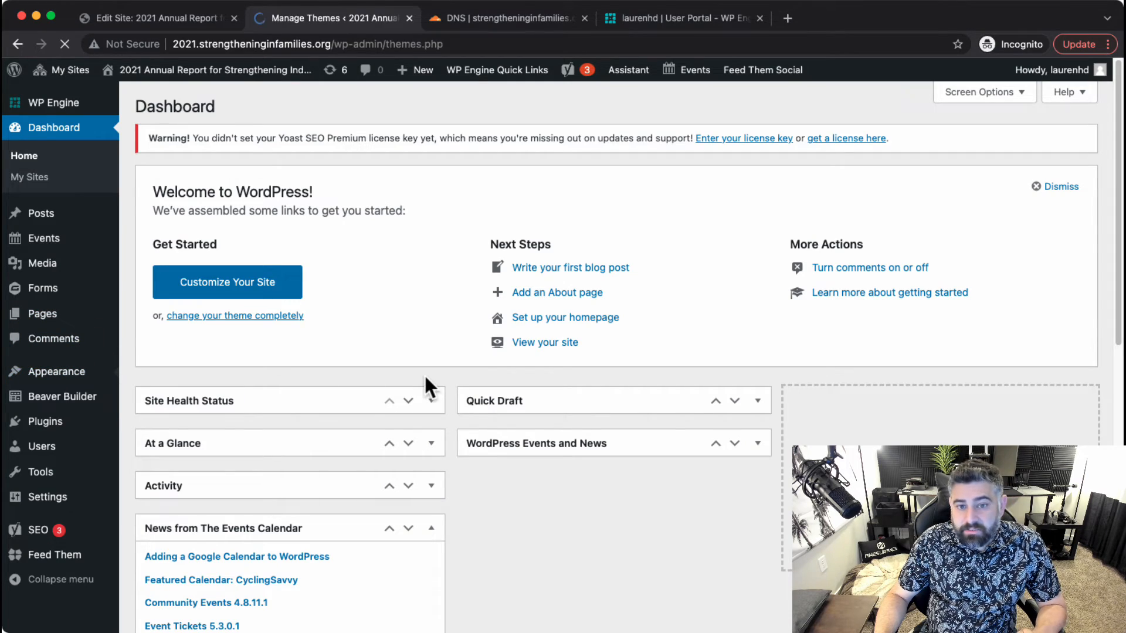
pyautogui.scroll(-2, 603, 523)
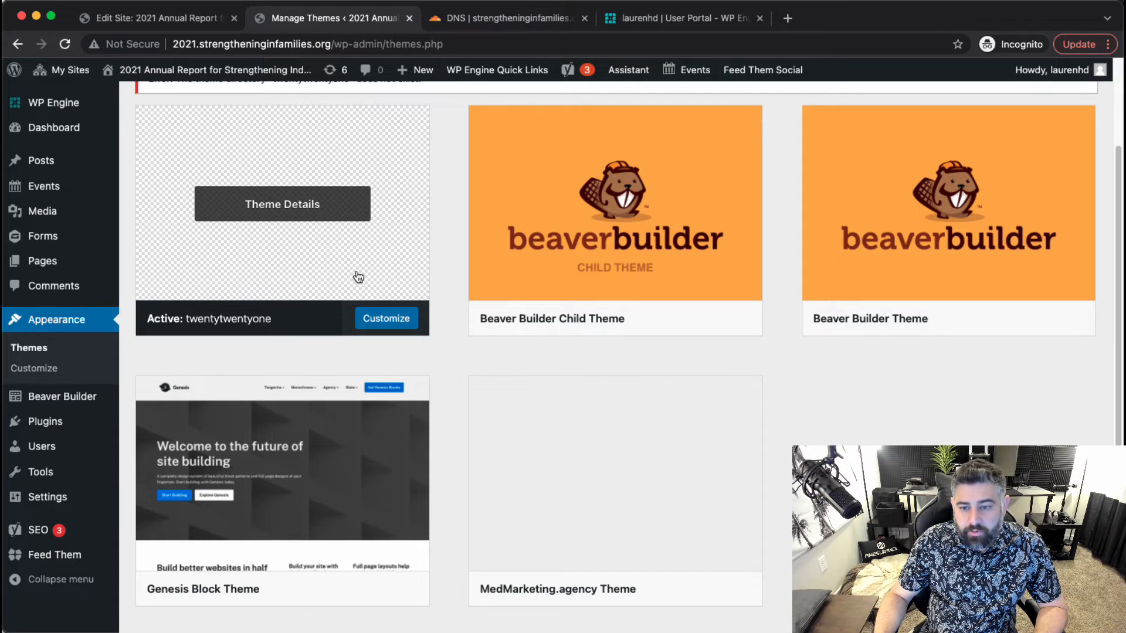
pyautogui.moveTo(666, 241)
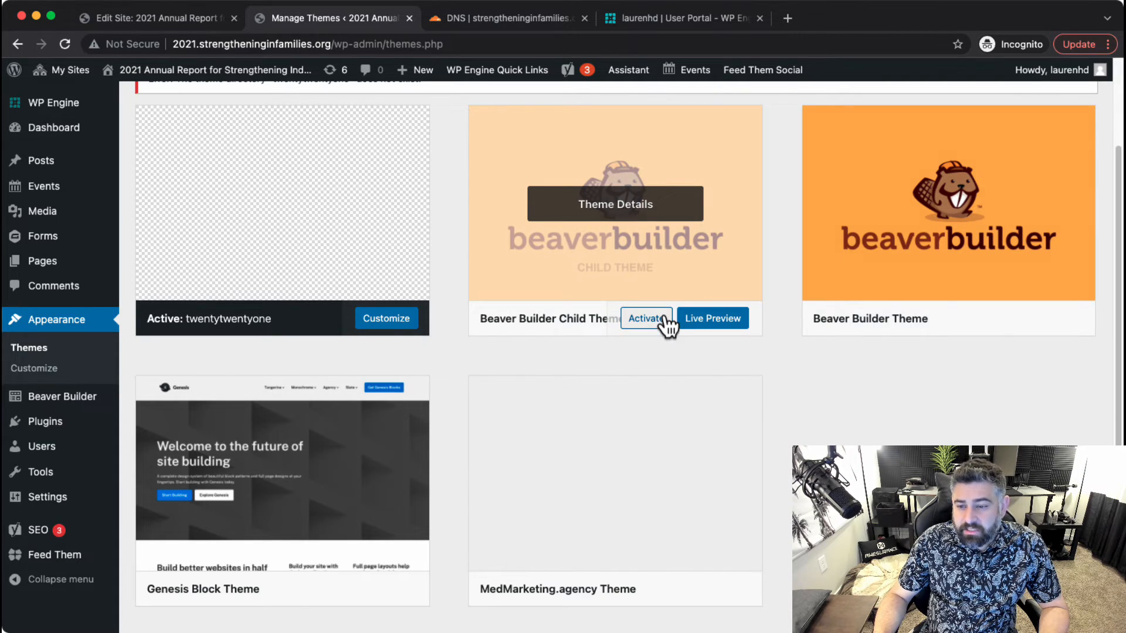
pyautogui.scroll(-1, 555, 245)
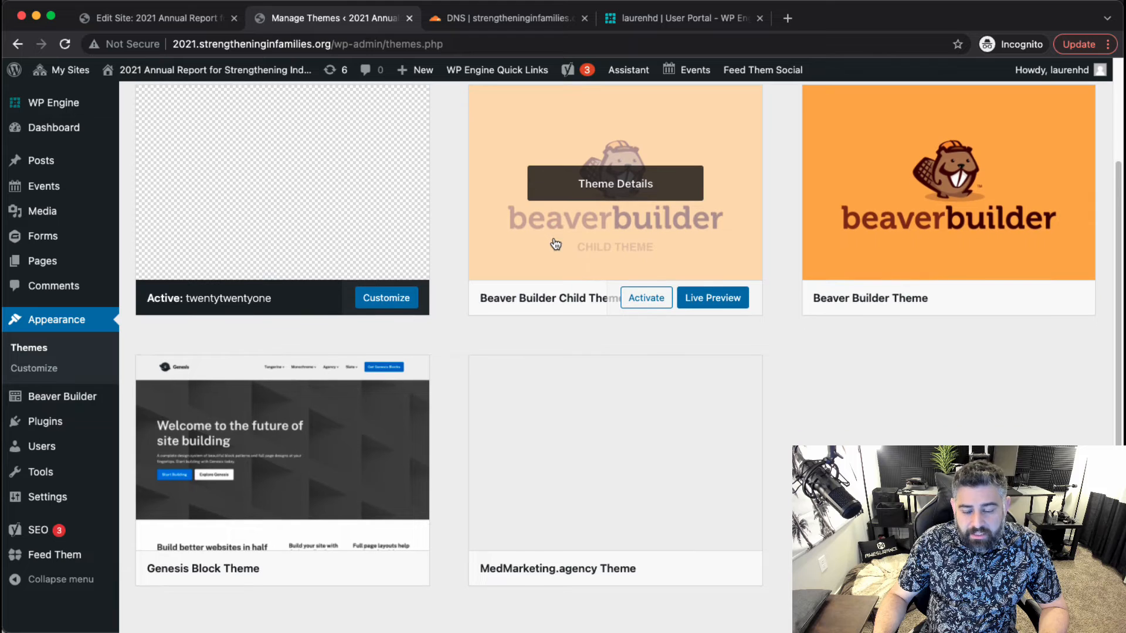
pyautogui.click(645, 298)
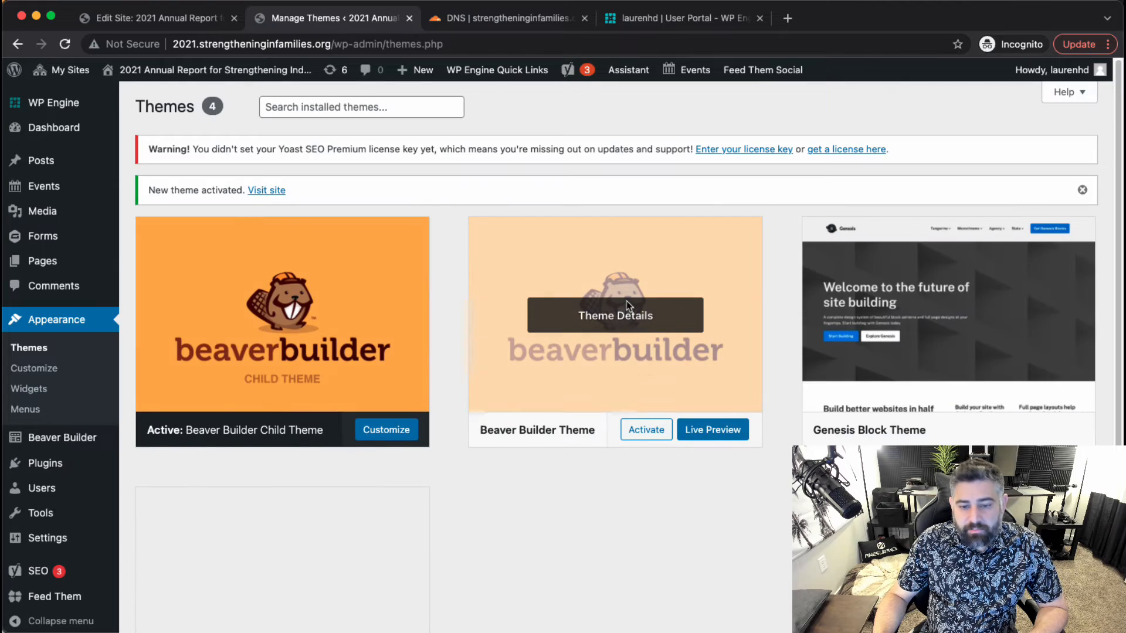
pyautogui.scroll(-3, 94, 410)
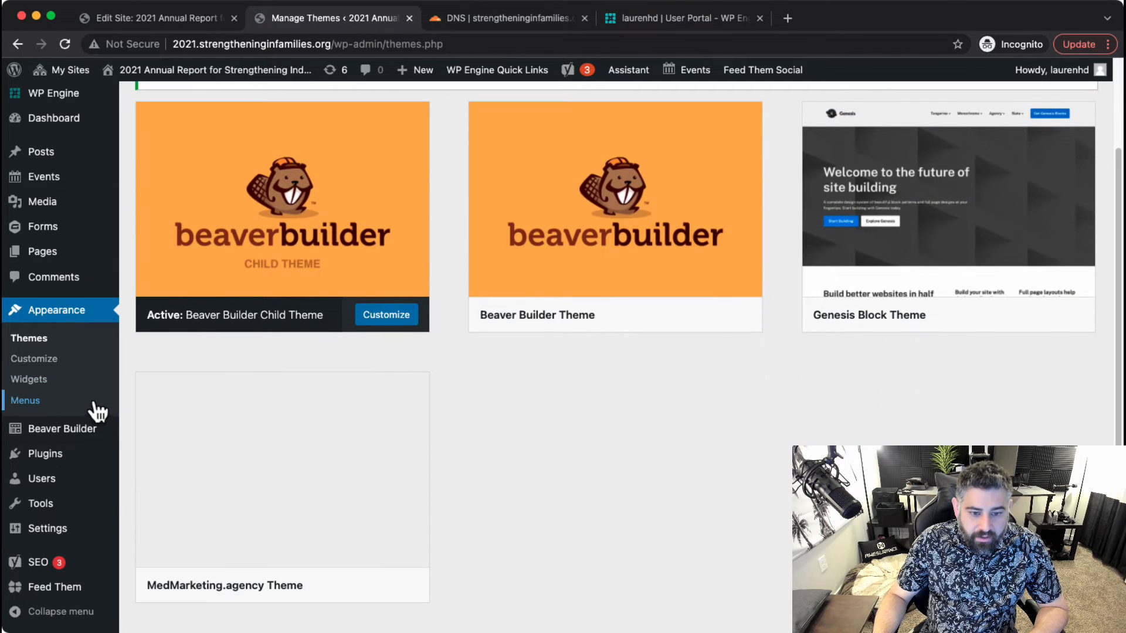
pyautogui.click(65, 255)
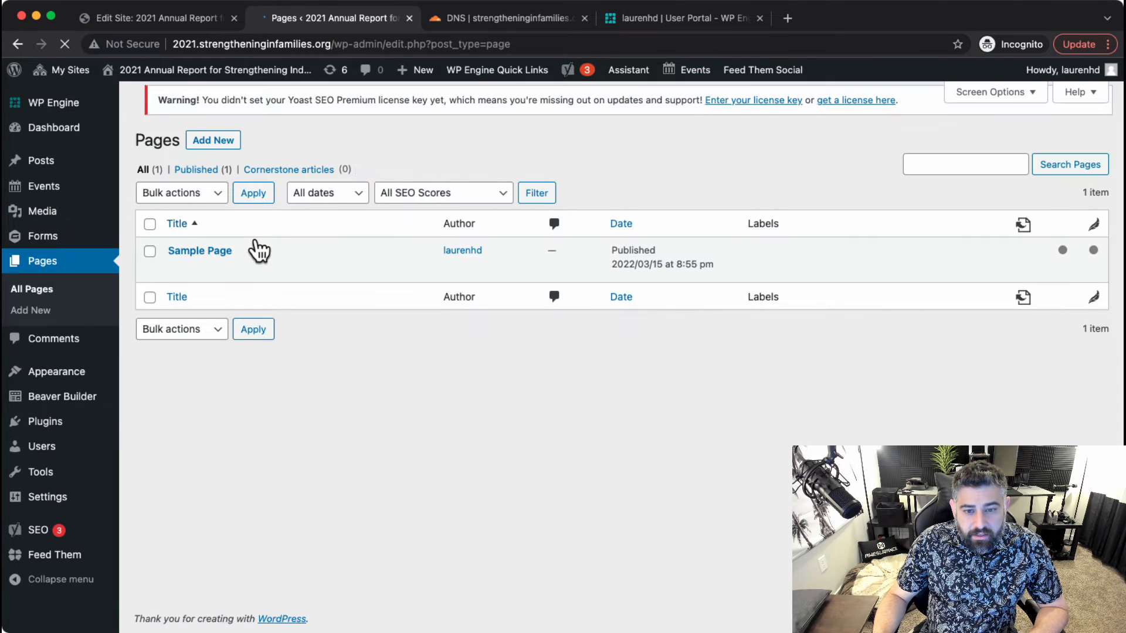
# Retitle Sample Page as 'Home', change its URL slug to home, and update it.
pyautogui.click(177, 280)
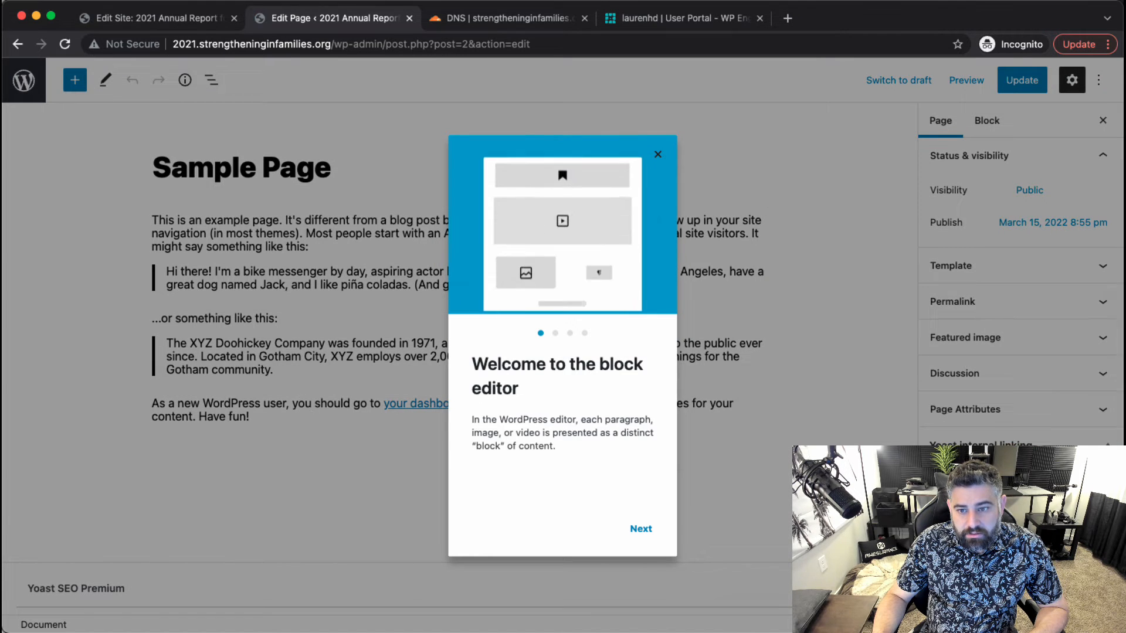
pyautogui.click(659, 156)
pyautogui.tripleClick(300, 164)
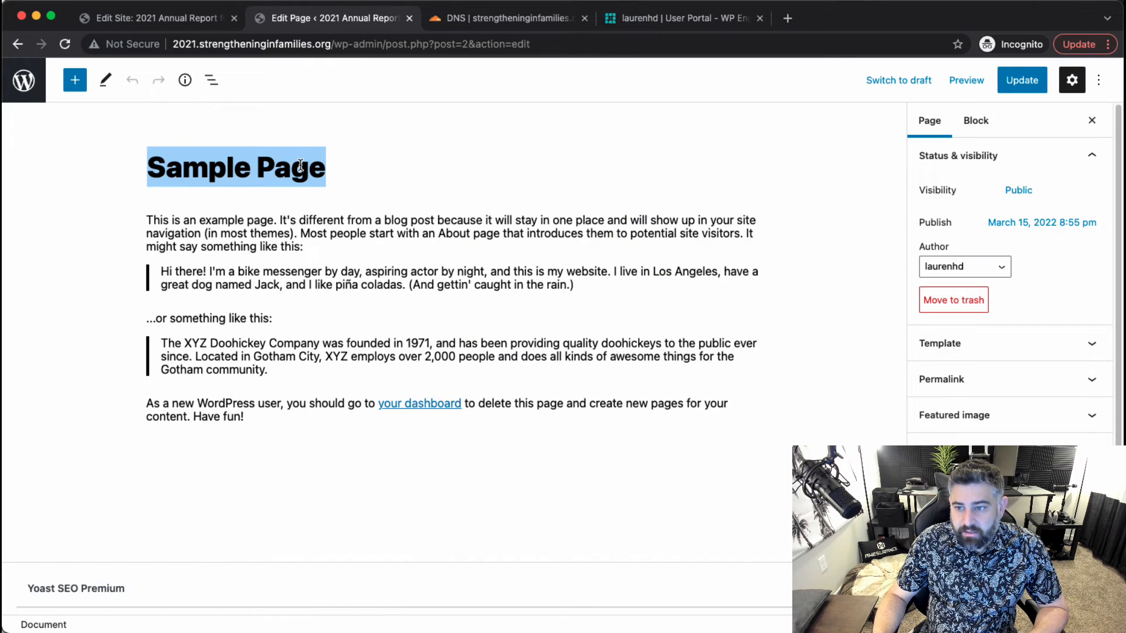
pyautogui.write('Home')
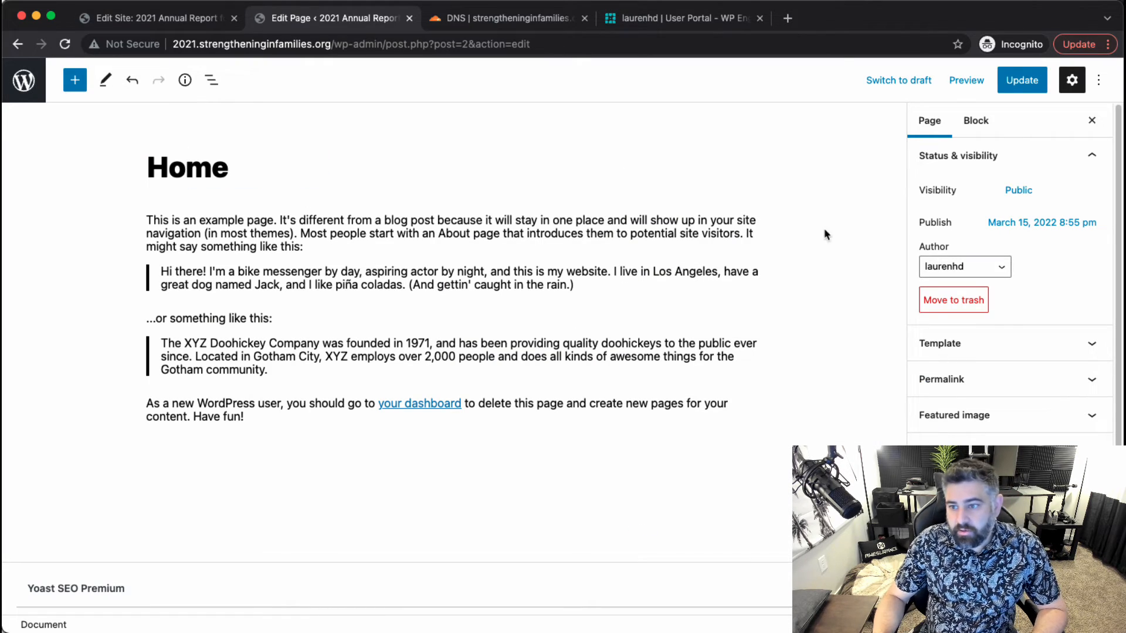
pyautogui.click(1022, 81)
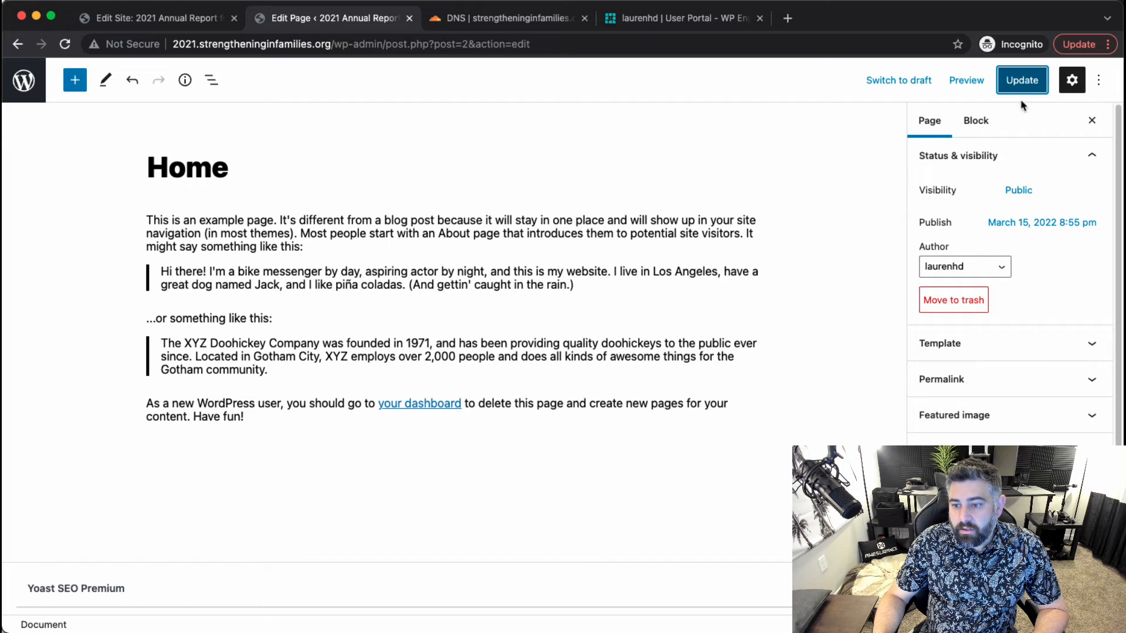
pyautogui.click(1015, 379)
pyautogui.click(1004, 431)
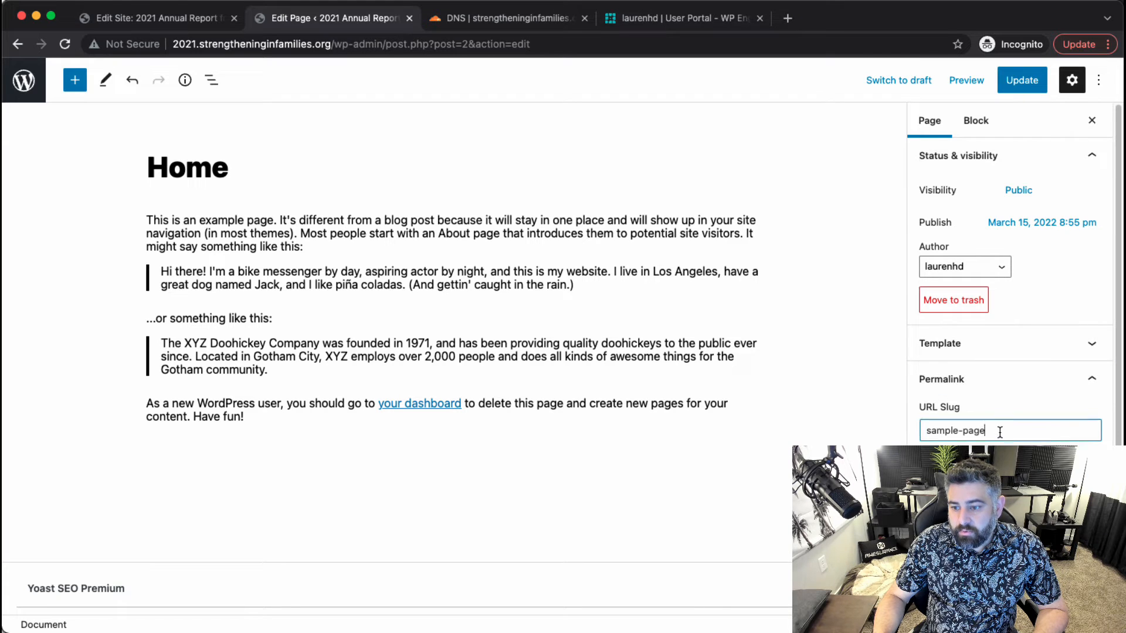
pyautogui.click(1019, 81)
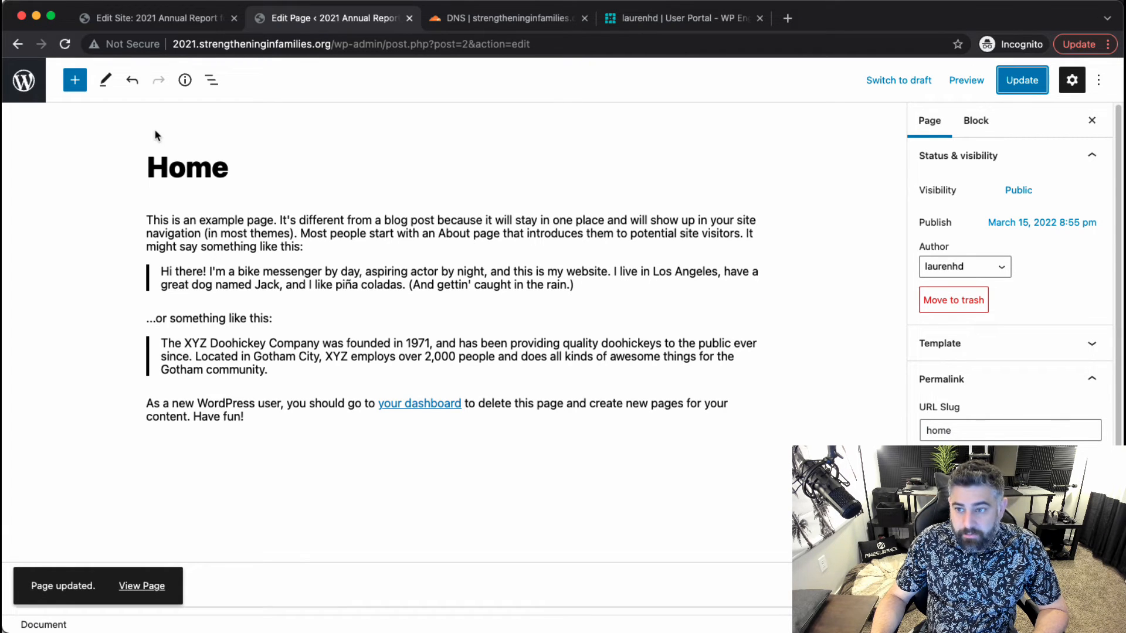
pyautogui.click(32, 86)
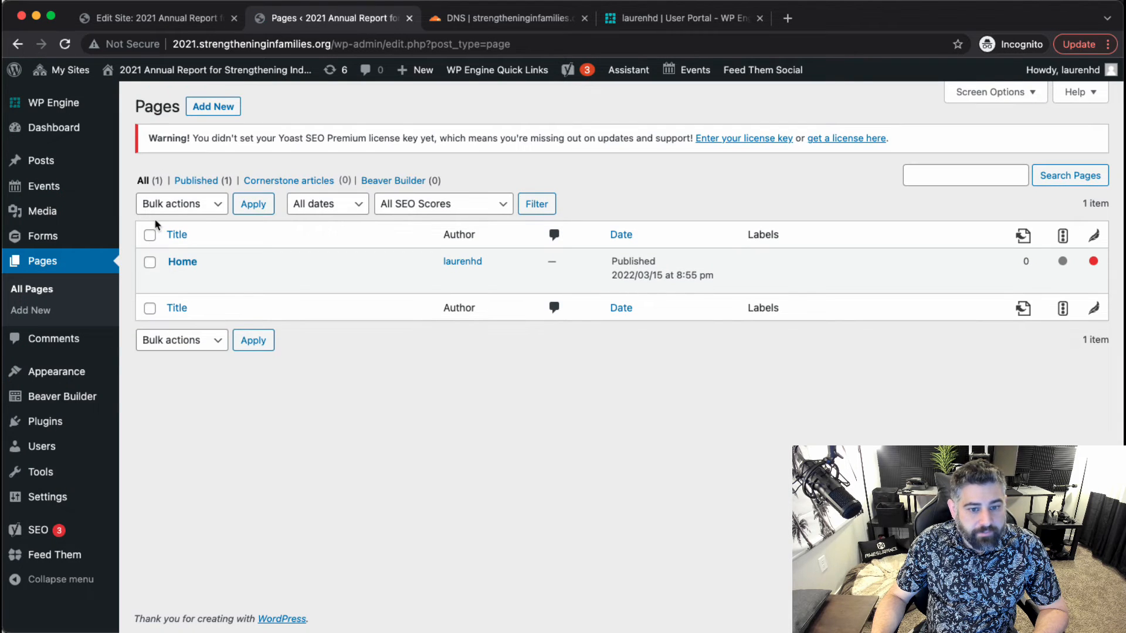
# Empty the Tagline, set Timezone to Indiana - Indianapolis, and save General Settings.
pyautogui.click(170, 378)
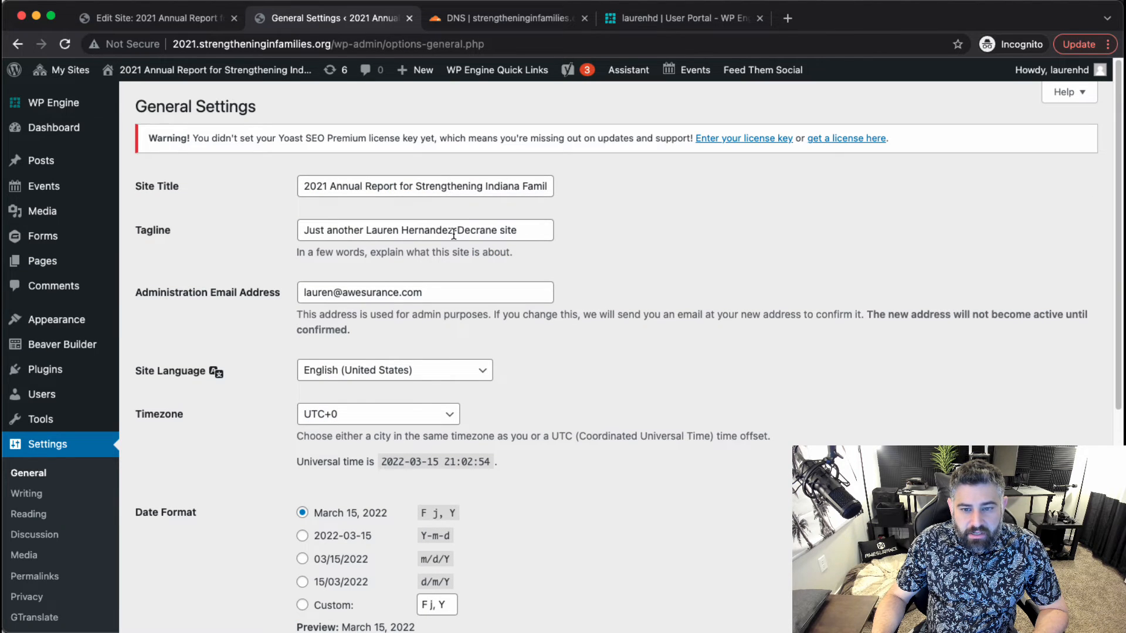
pyautogui.tripleClick(455, 230)
pyautogui.press('BackSpace')
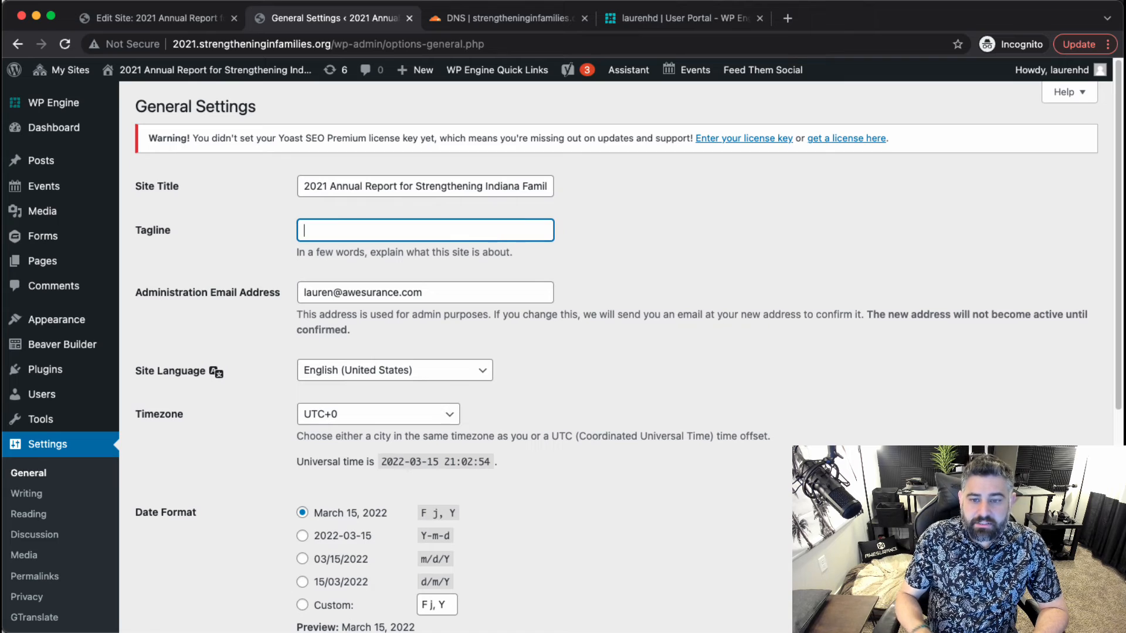
pyautogui.scroll(-5, 408, 292)
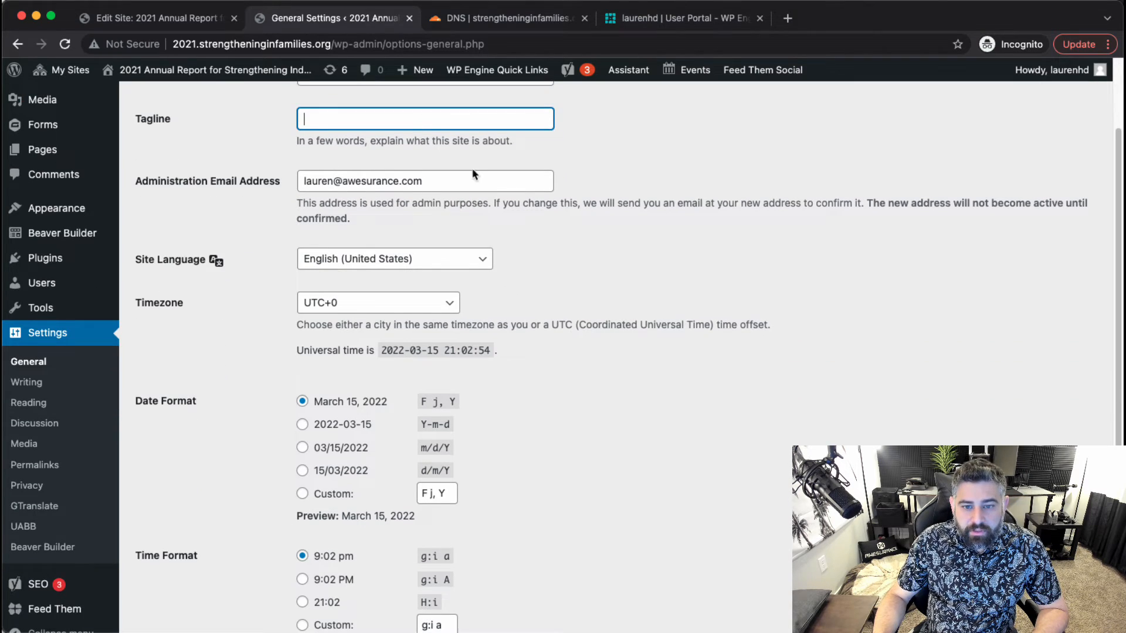
pyautogui.click(427, 282)
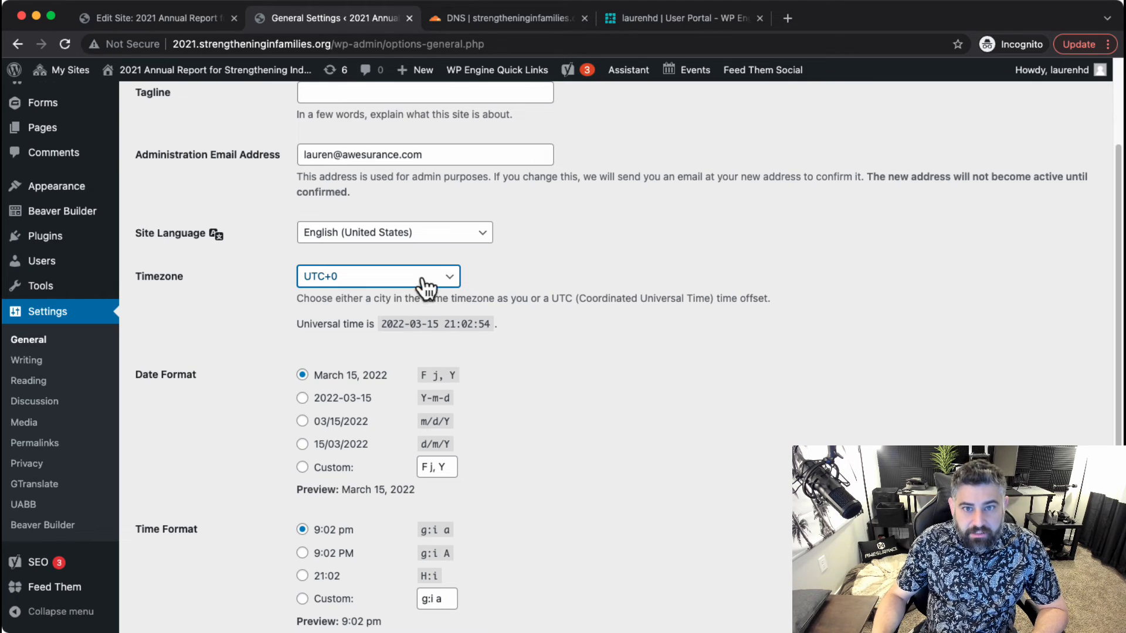
pyautogui.click(356, 87)
pyautogui.click(240, 367)
pyautogui.scroll(-4, 204, 394)
pyautogui.click(188, 557)
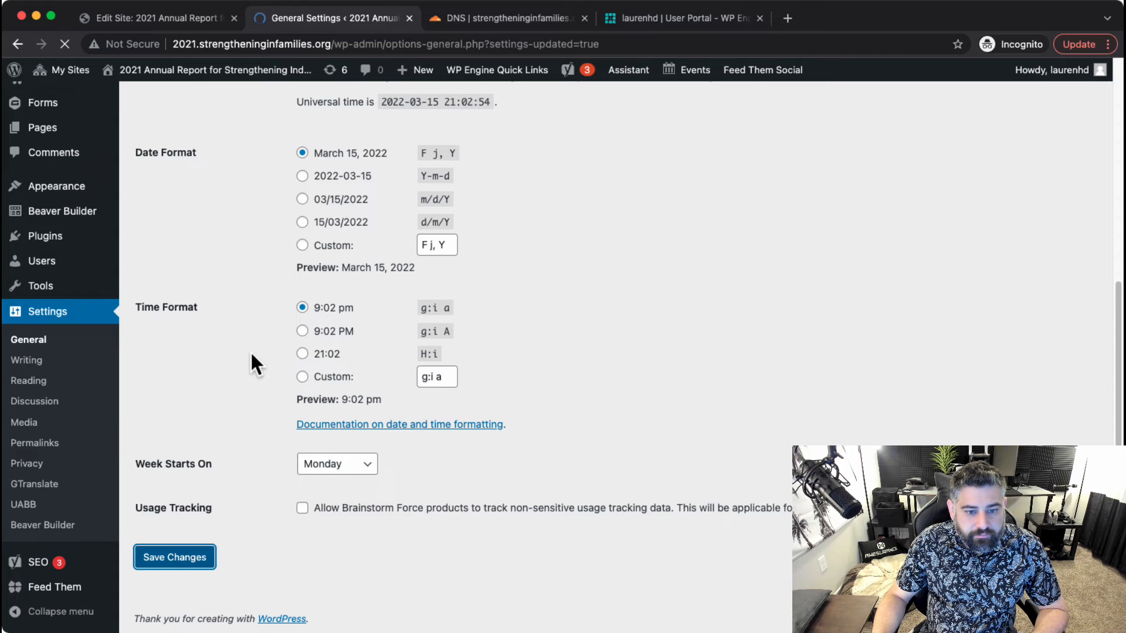
pyautogui.click(76, 497)
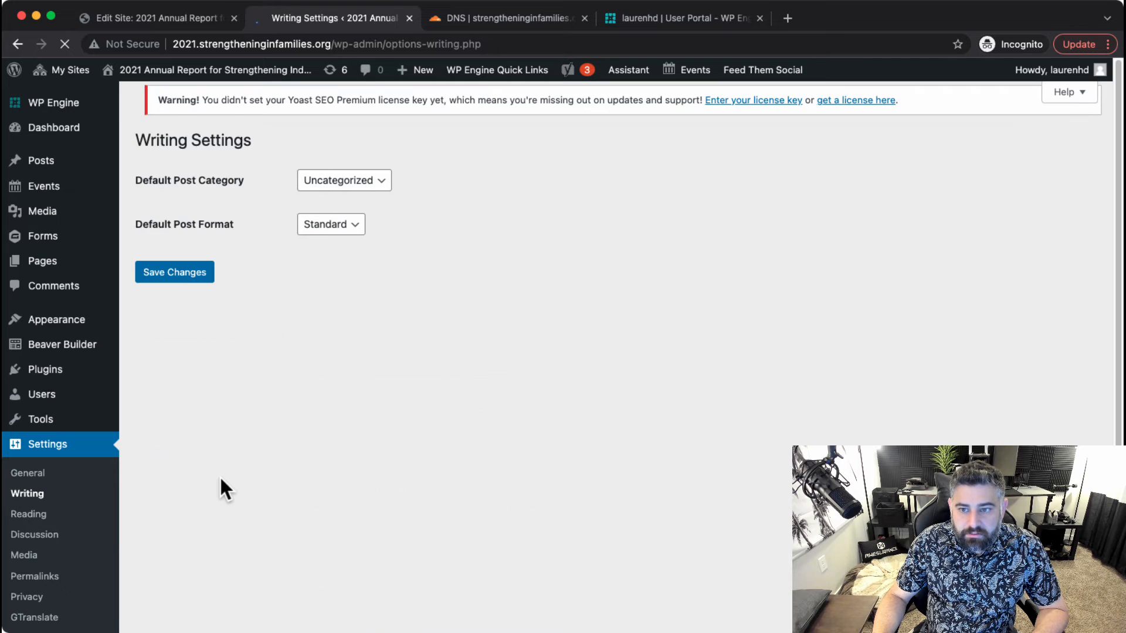
# Set the homepage to display the static page Home and save Reading Settings.
pyautogui.click(41, 515)
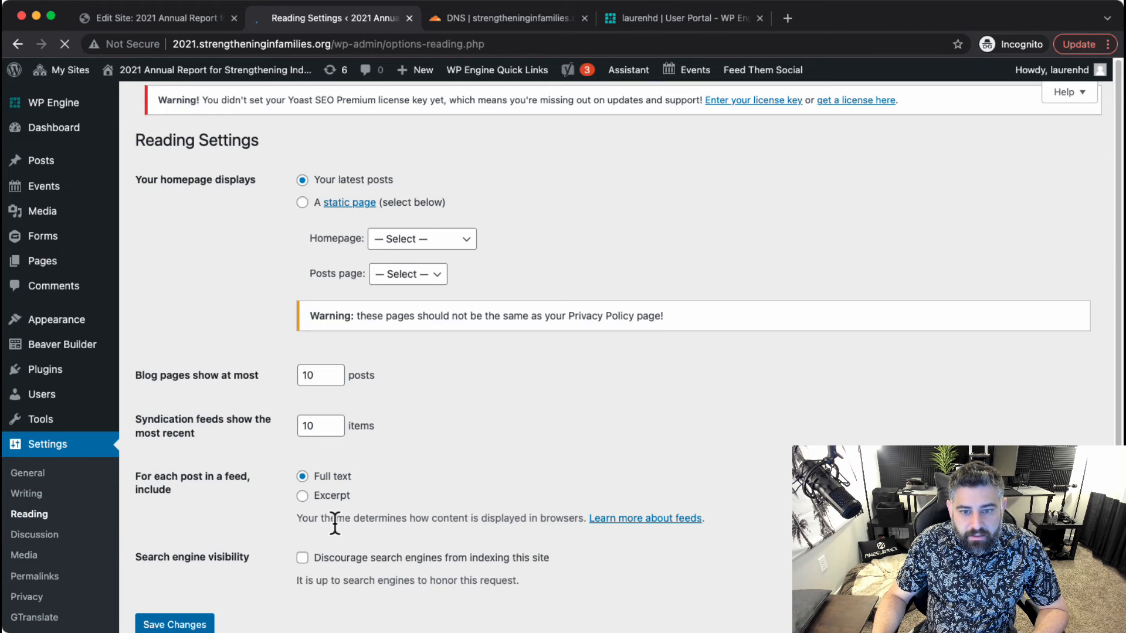
pyautogui.click(303, 209)
pyautogui.click(396, 246)
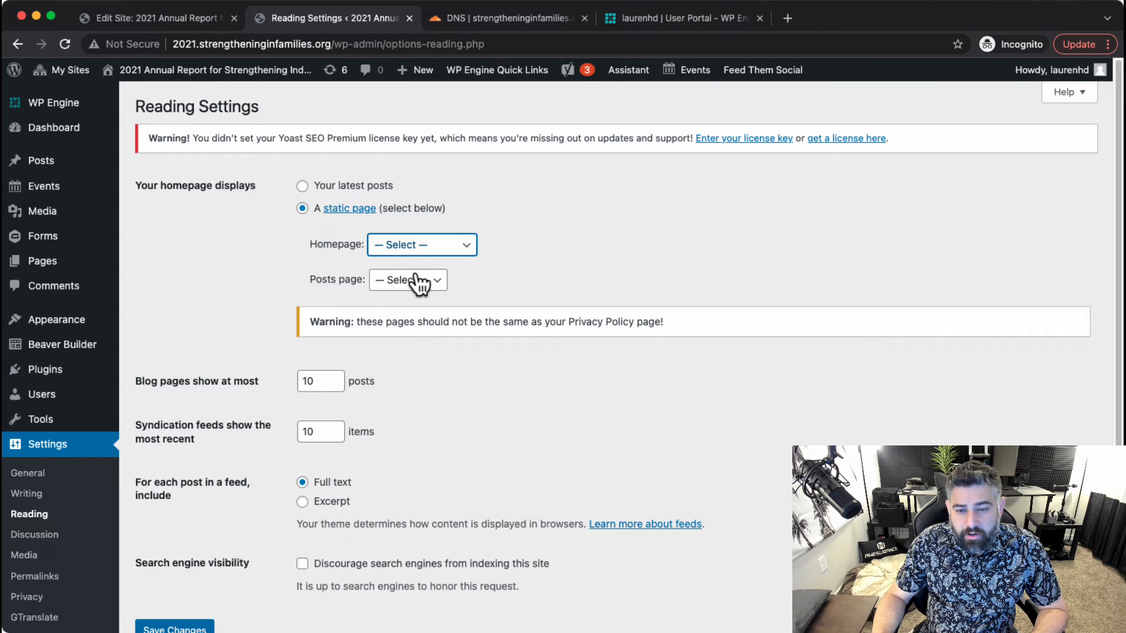
pyautogui.click(379, 282)
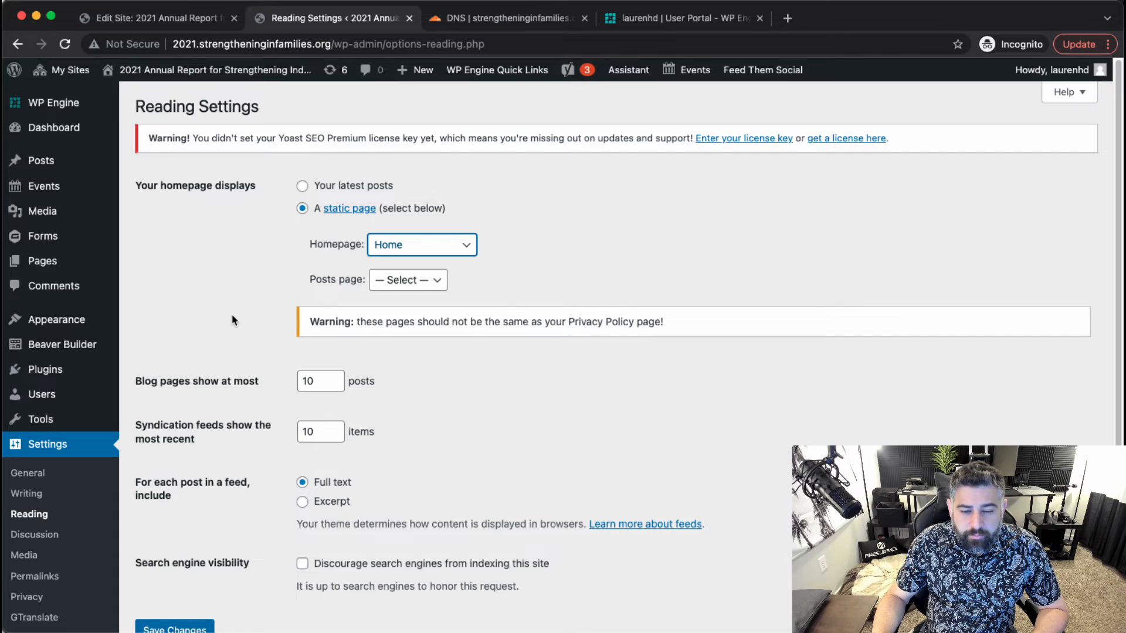
pyautogui.scroll(-1, 351, 293)
pyautogui.scroll(-3, 306, 370)
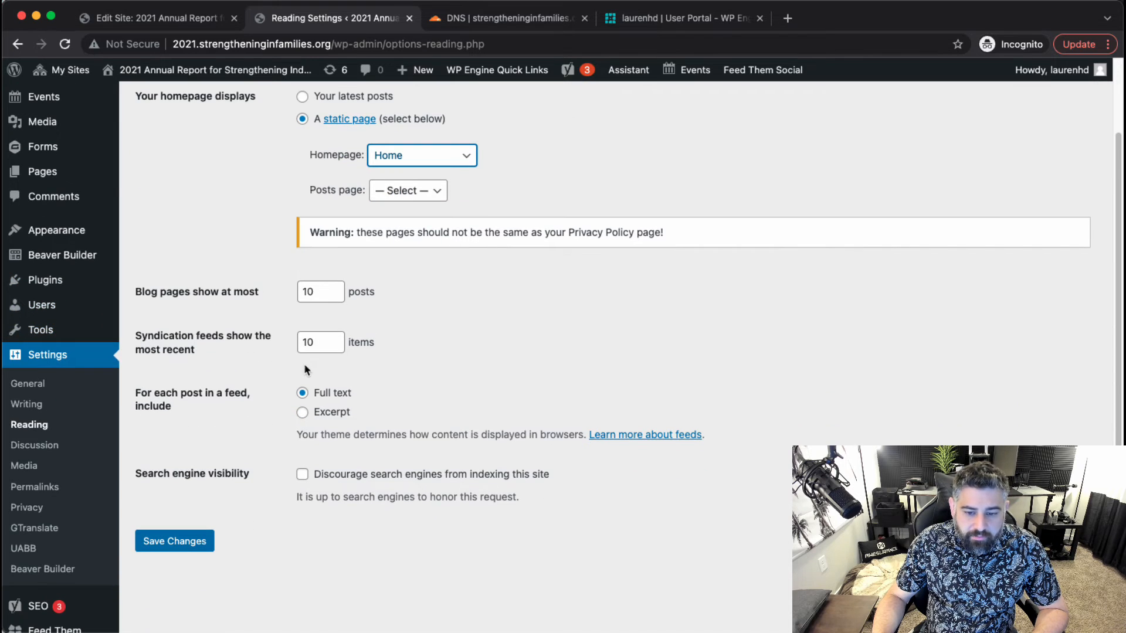
pyautogui.click(176, 542)
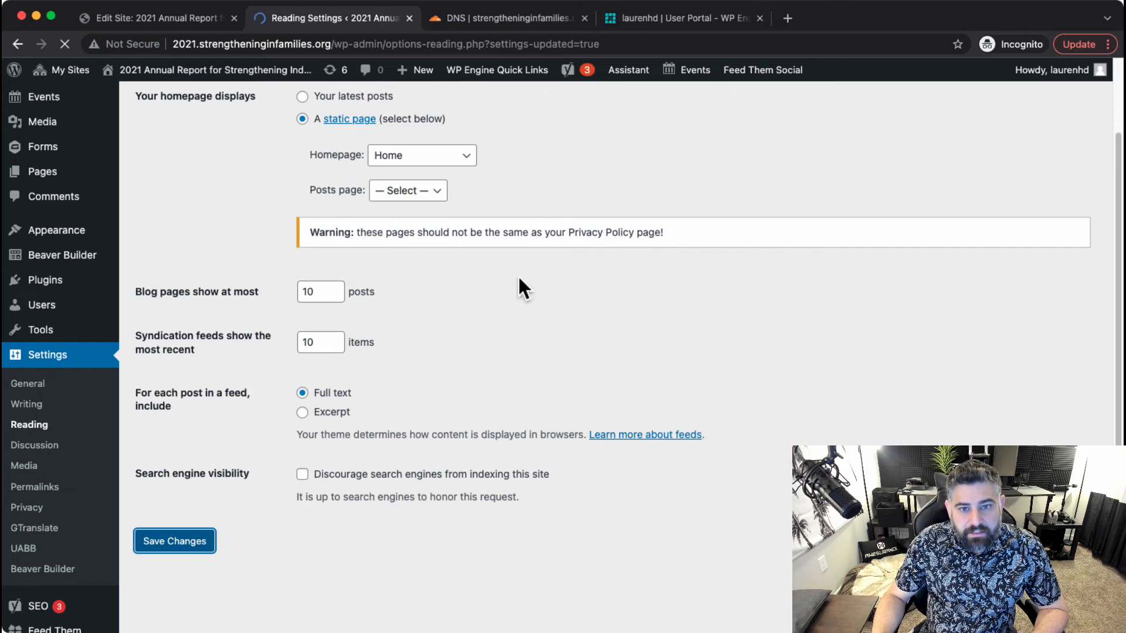
pyautogui.moveTo(147, 69)
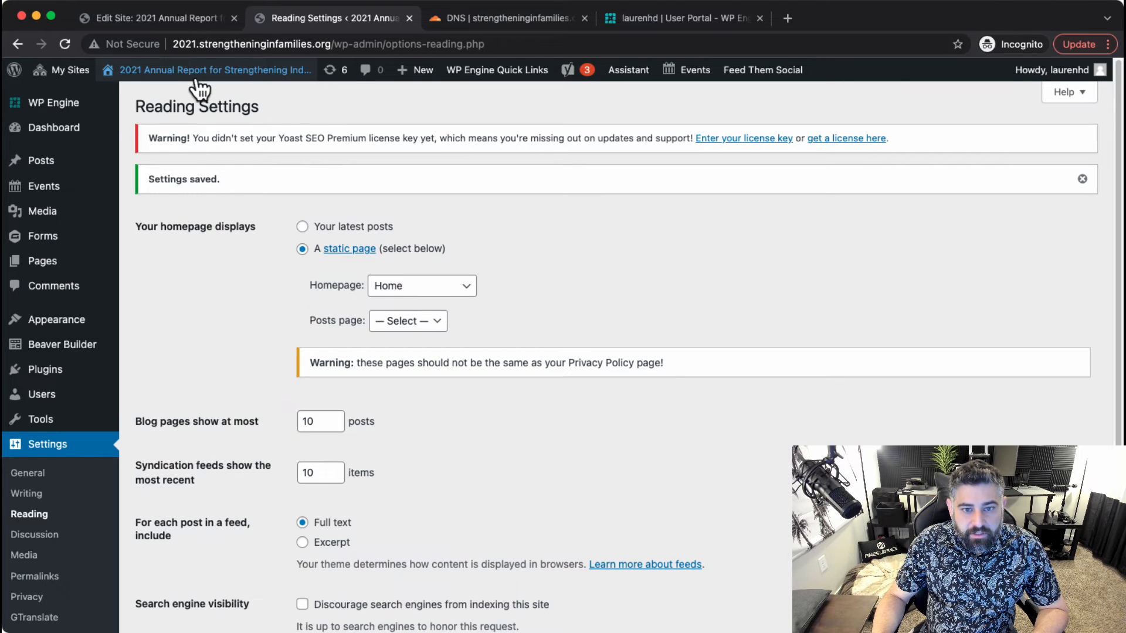
pyautogui.click(156, 114)
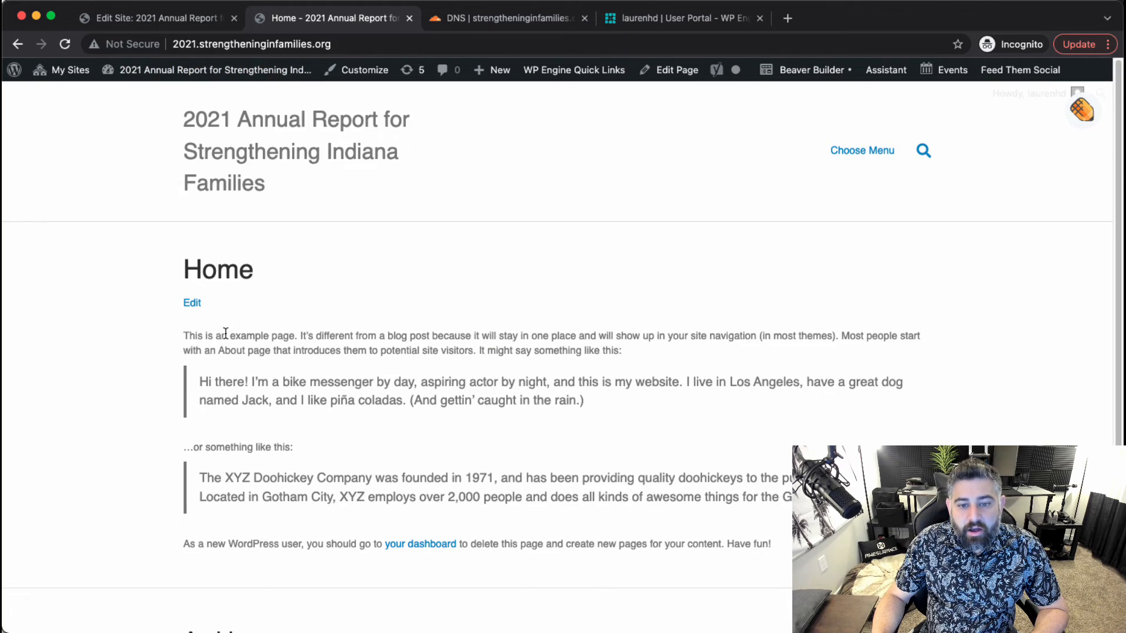
# Scroll the live homepage to confirm it shows Home, then launch the Customizer.
pyautogui.scroll(-5, 259, 359)
pyautogui.scroll(5, 273, 328)
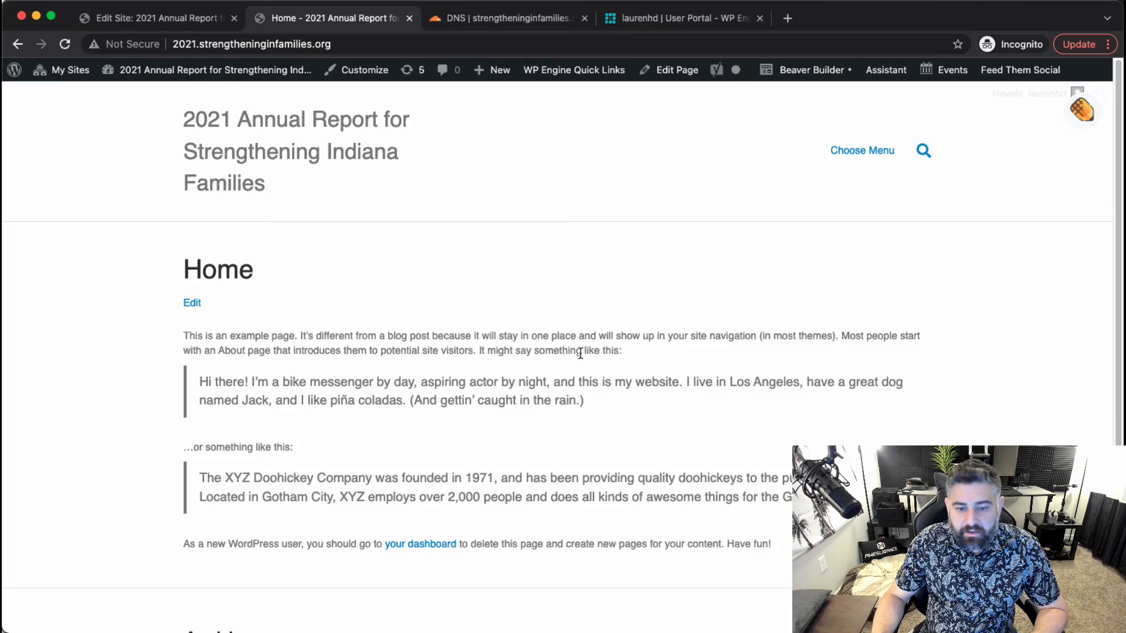
pyautogui.scroll(-5, 581, 351)
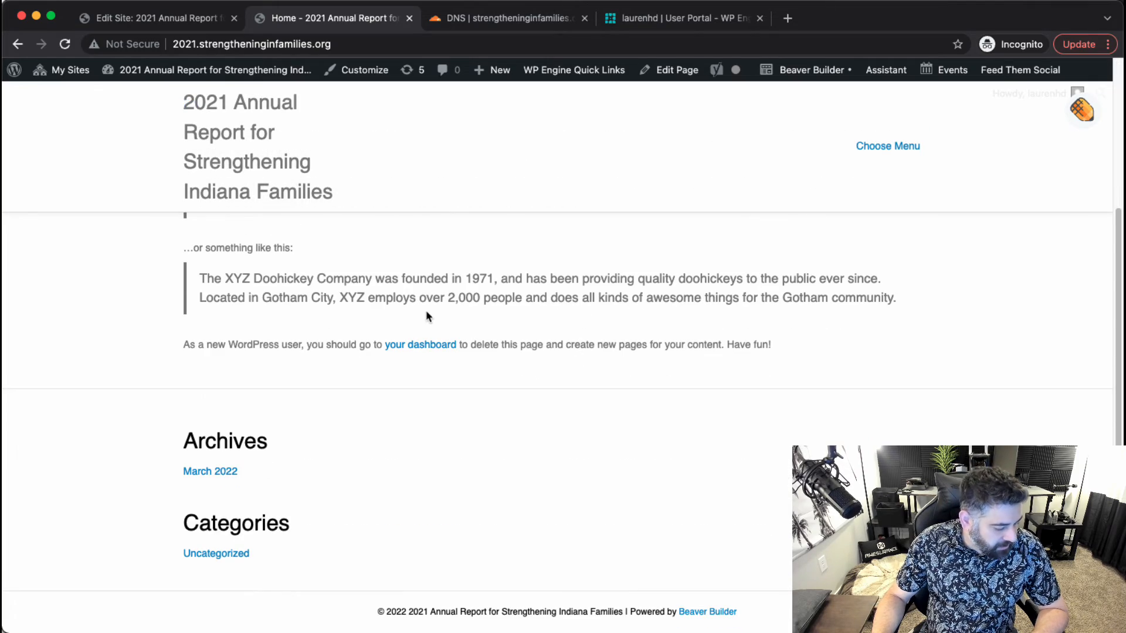
pyautogui.scroll(5, 426, 317)
pyautogui.click(387, 73)
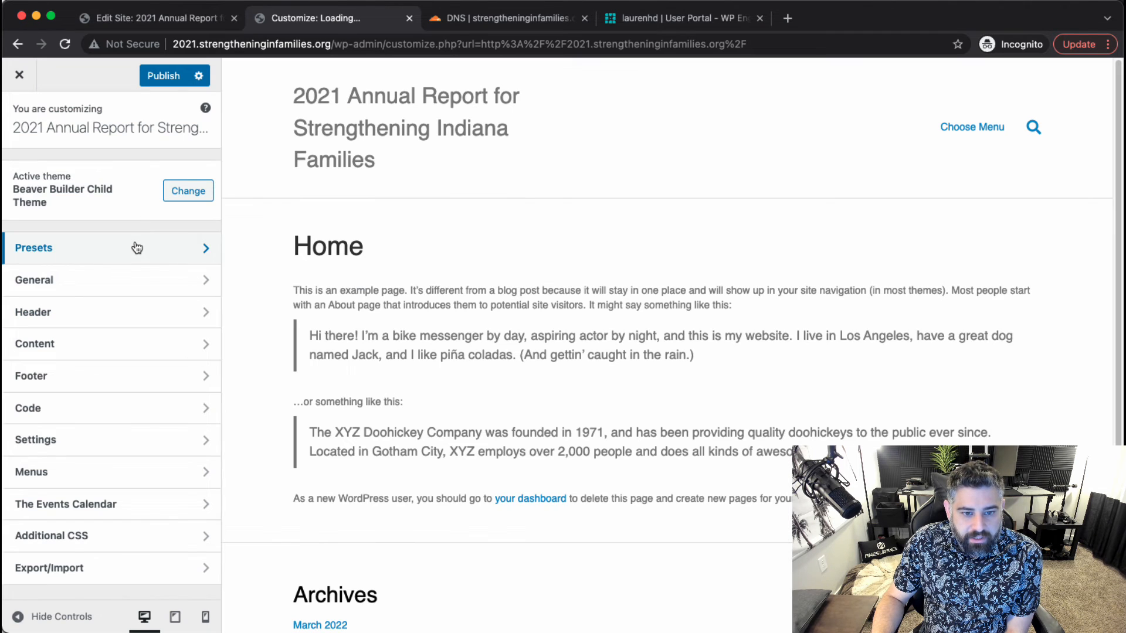
# Apply the Dusk theme preset in the Customizer and publish it.
pyautogui.click(136, 247)
pyautogui.click(66, 184)
pyautogui.click(87, 186)
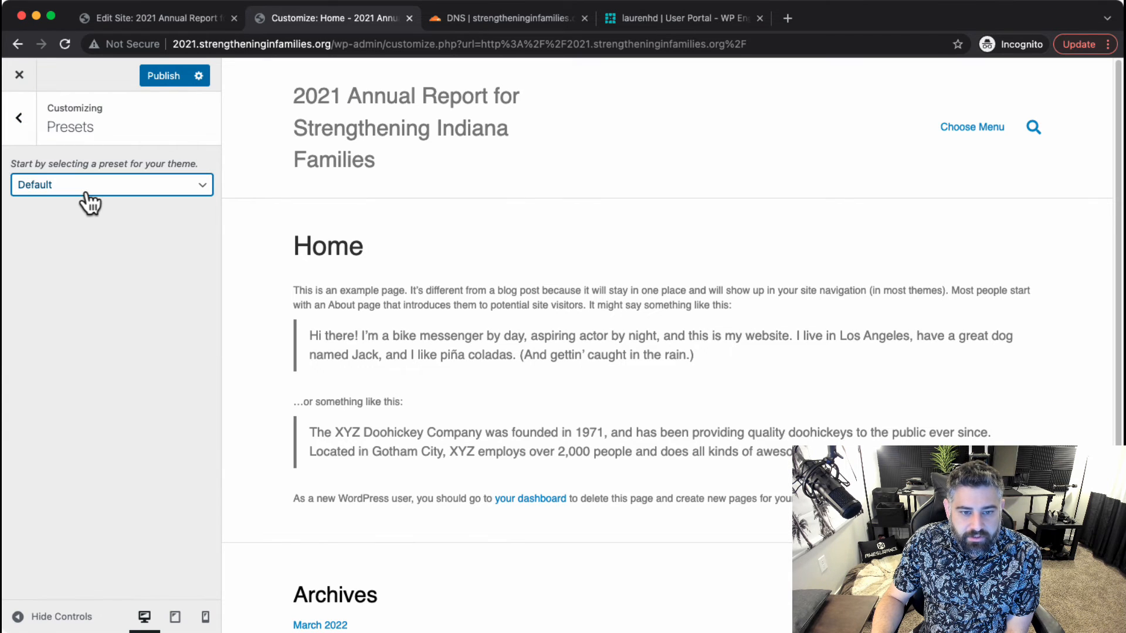
pyautogui.click(111, 187)
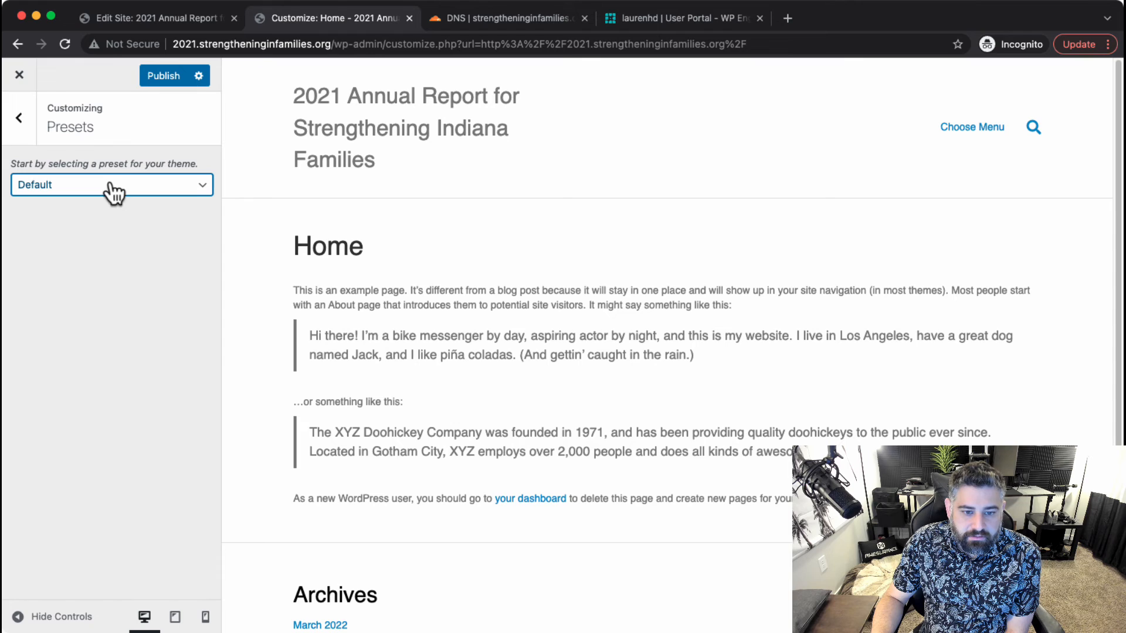
pyautogui.click(118, 325)
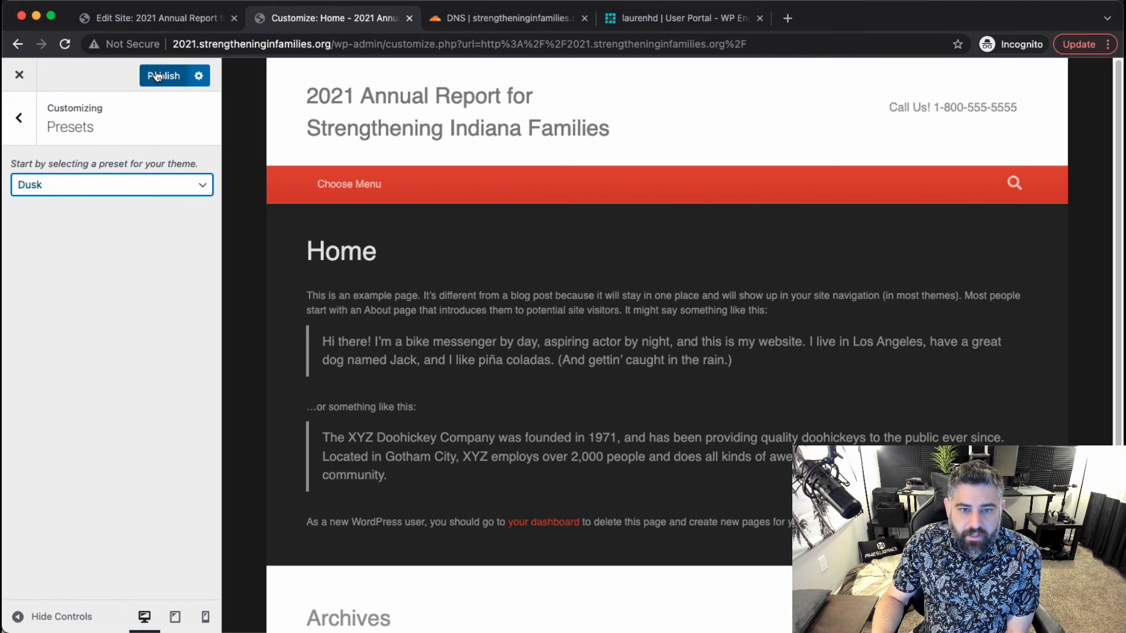
pyautogui.click(156, 77)
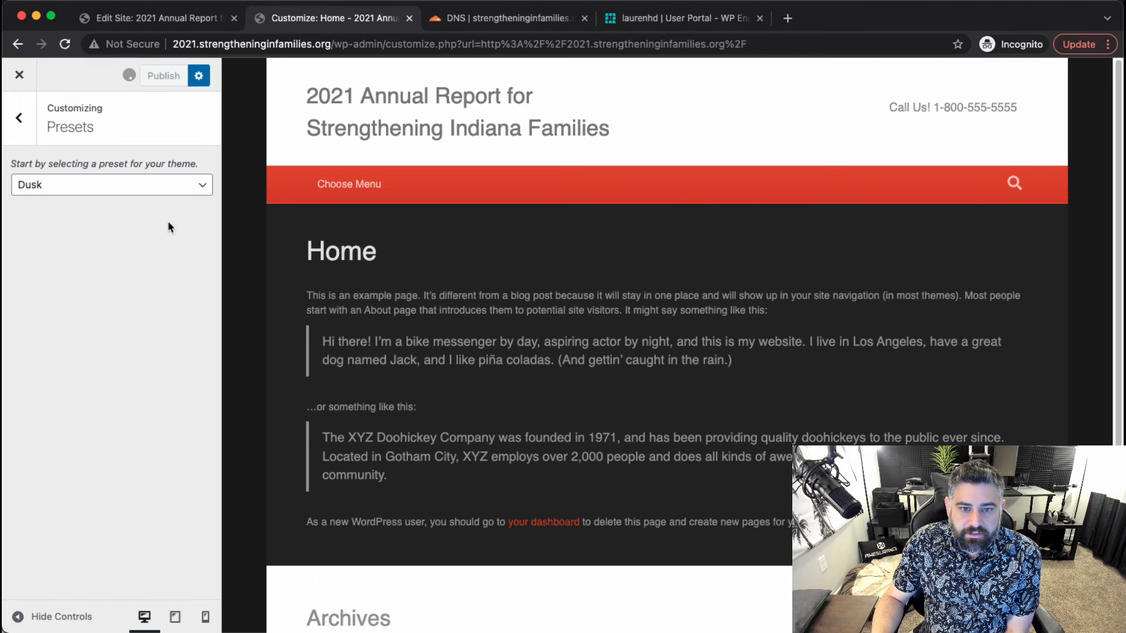
# Exit the Customizer and return to the WordPress Admin Dashboard.
pyautogui.click(20, 119)
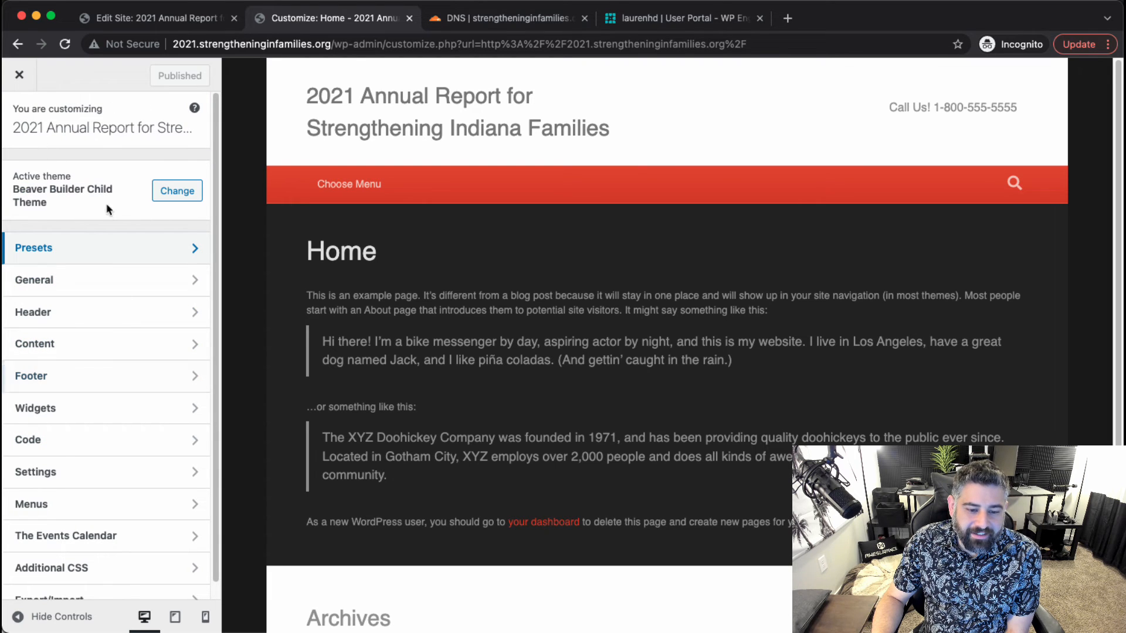
pyautogui.click(20, 74)
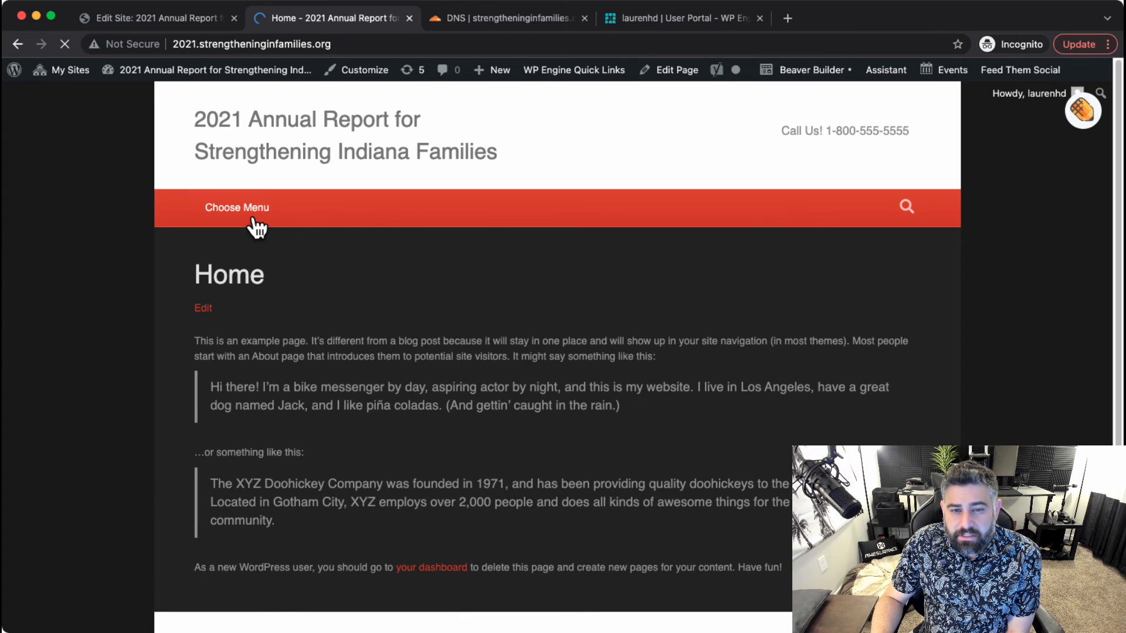
pyautogui.scroll(-3, 166, 279)
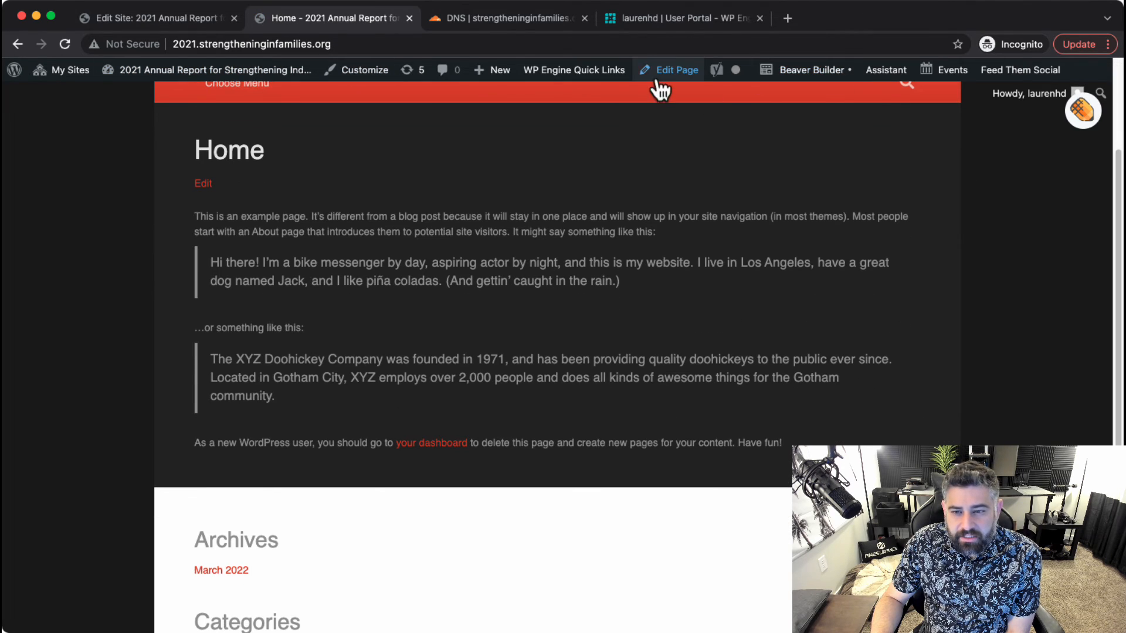
pyautogui.moveTo(257, 78)
pyautogui.click(220, 96)
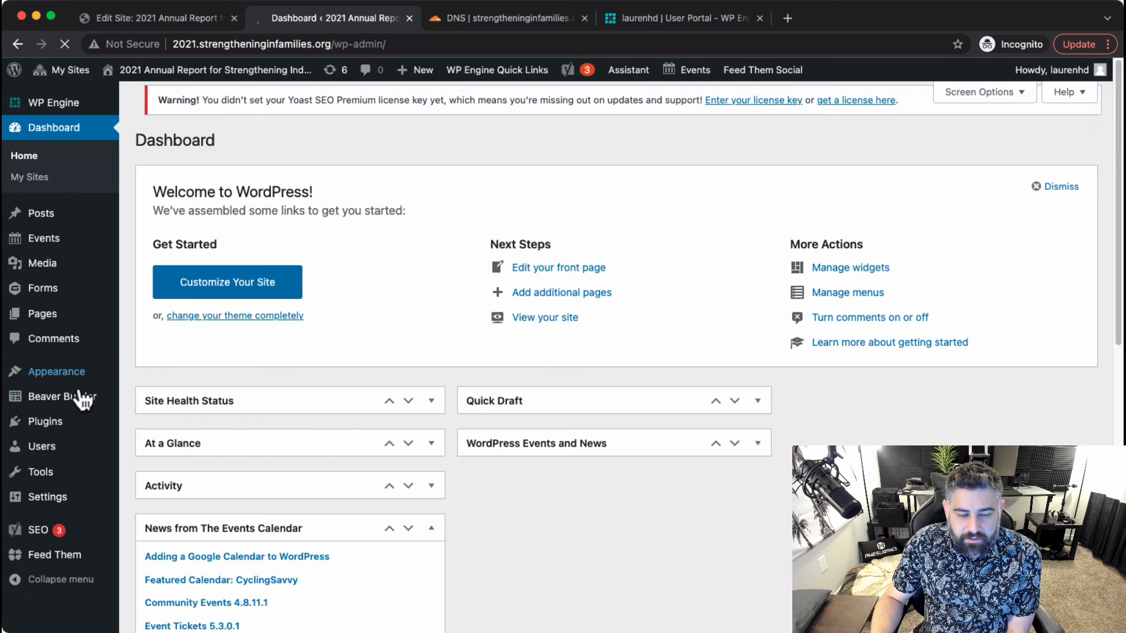
# Open Beaver Builder Settings' License tab and place the cursor in an empty license key field.
pyautogui.moveTo(76, 466)
pyautogui.moveTo(83, 412)
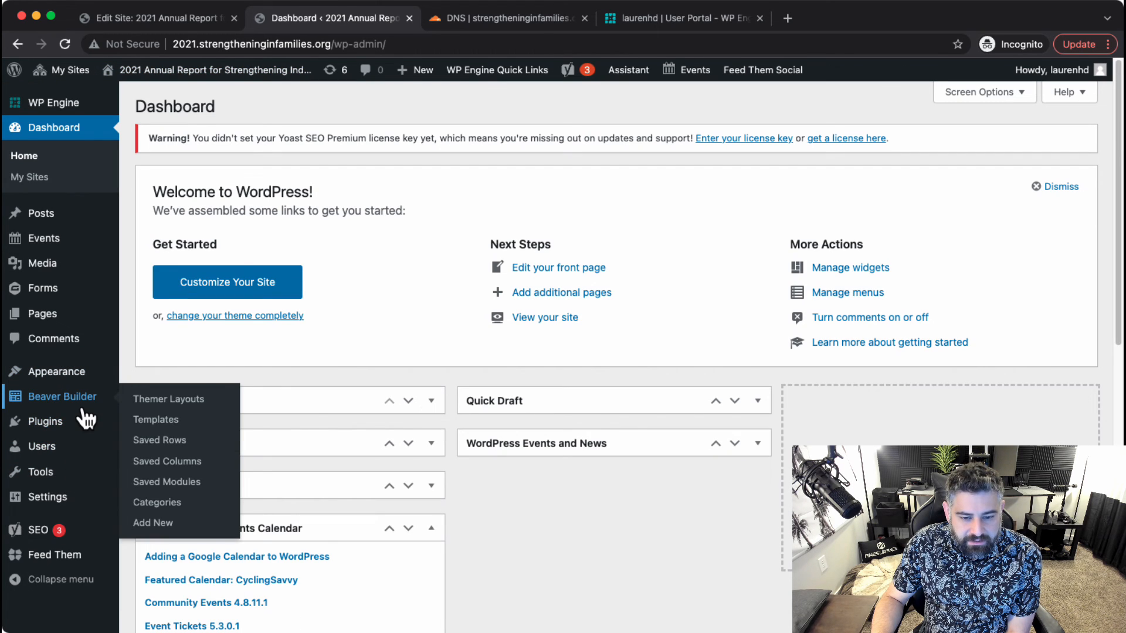
pyautogui.moveTo(61, 511)
pyautogui.click(178, 591)
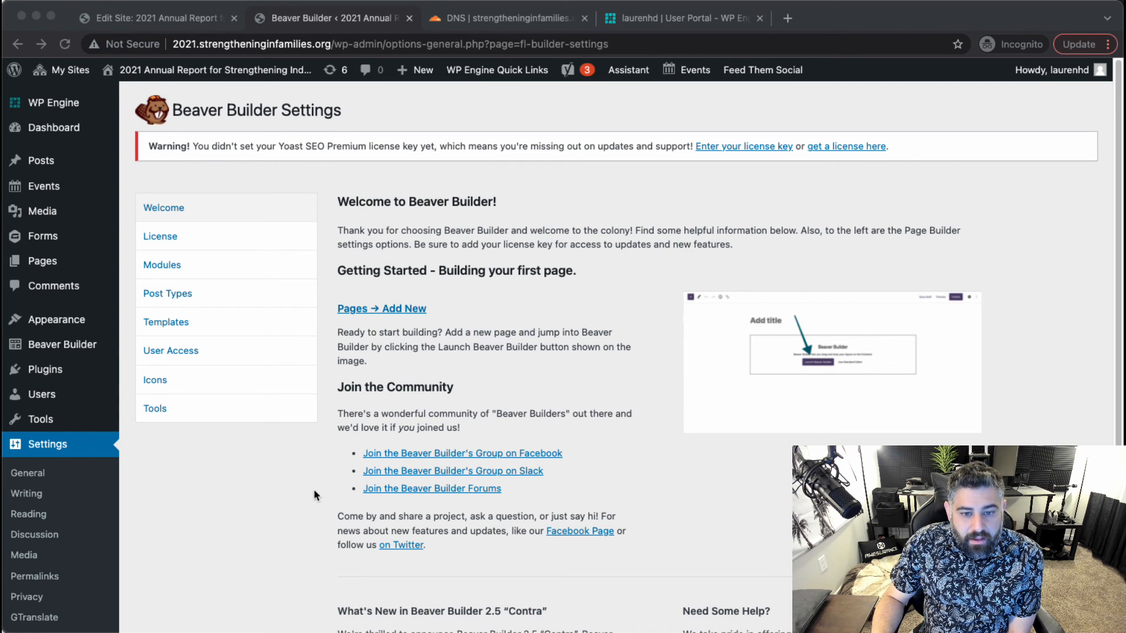
pyautogui.click(286, 239)
pyautogui.click(370, 295)
pyautogui.click(451, 282)
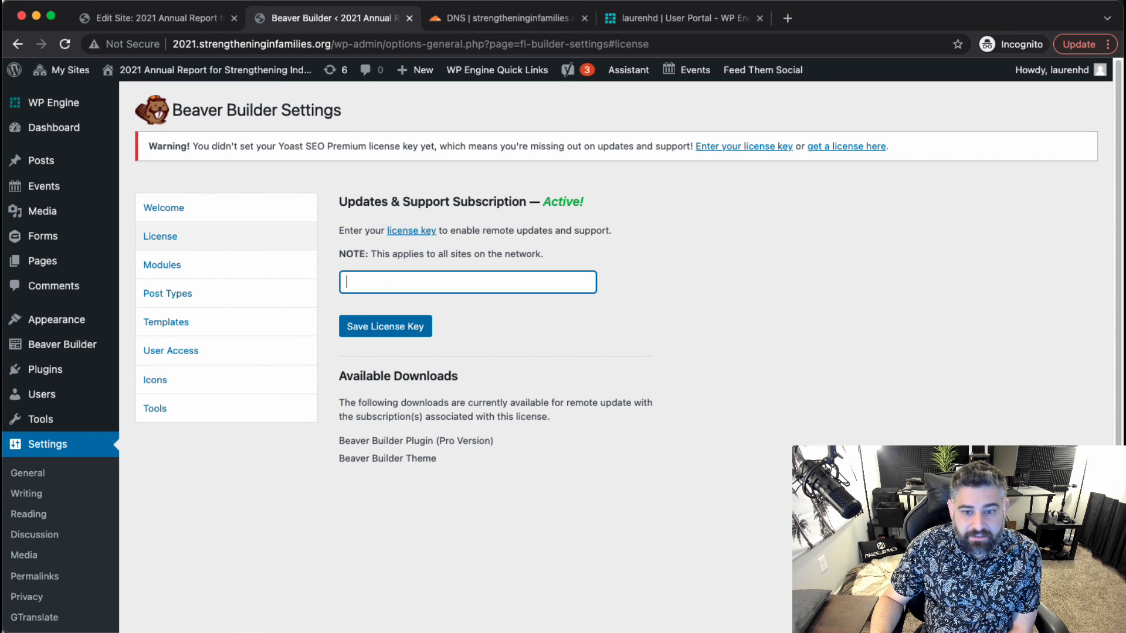
pyautogui.press('super+Tab')
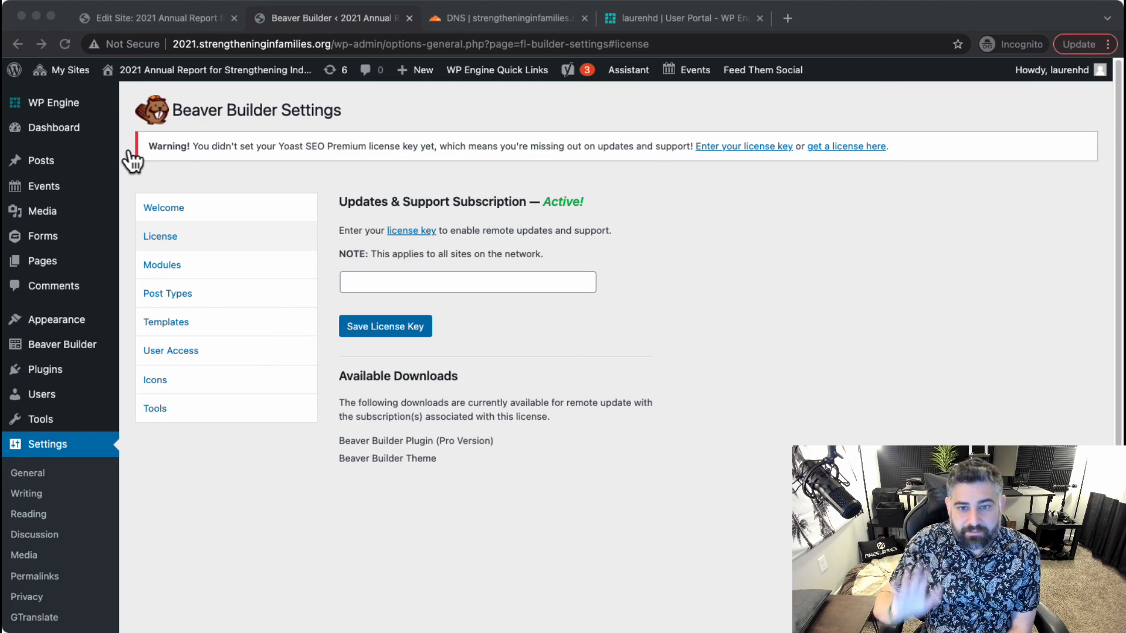